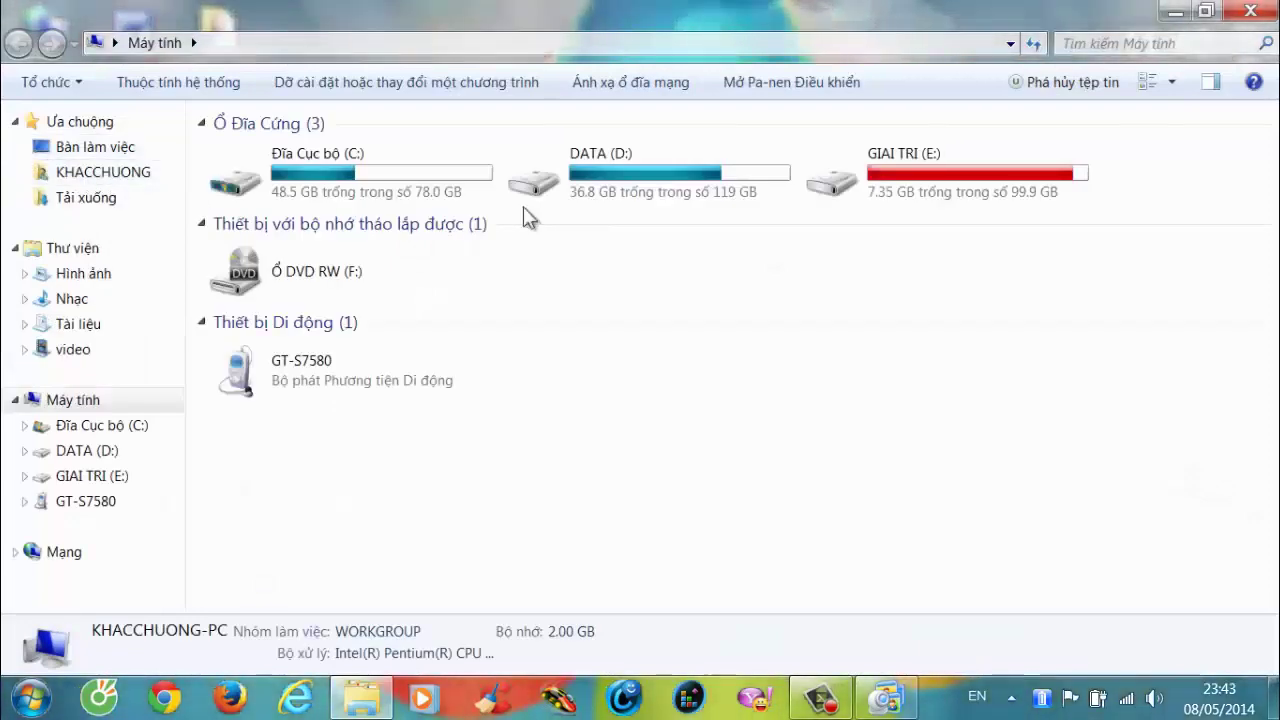
Launch the Quan ly ban hang installer package in Quan ly ban hang\Debug, inside Chuyen de tot nghiep - Quan ly ban hang on DATA (D:).
{"action": "left_click", "coordinate": [593, 190]}
{"action": "double_click", "coordinate": [593, 181]}
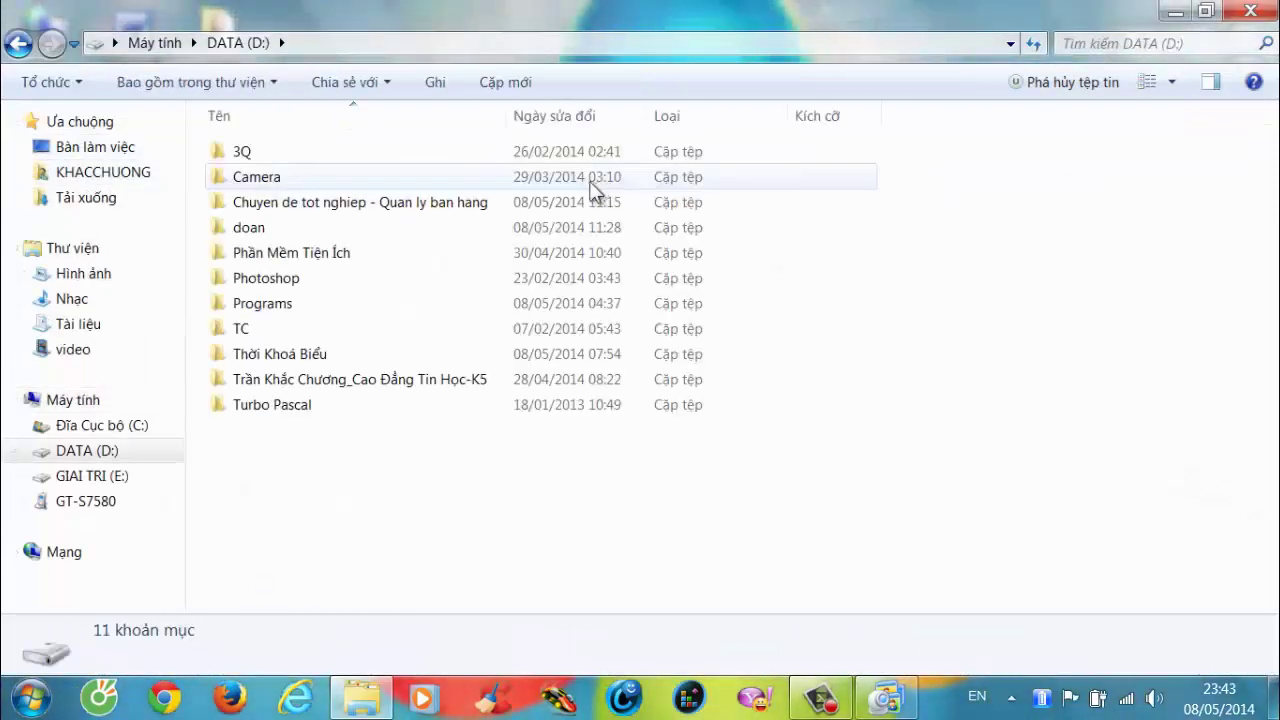
{"action": "double_click", "coordinate": [505, 206]}
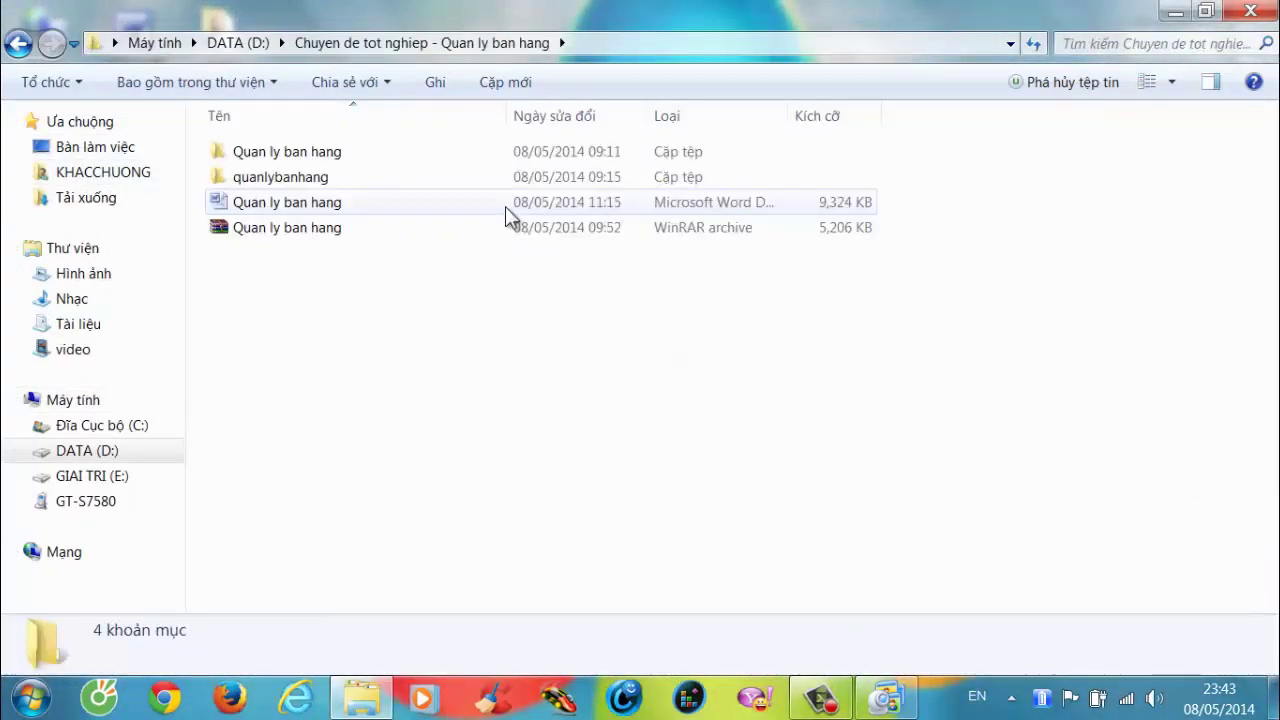
{"action": "left_click", "coordinate": [440, 158]}
{"action": "key", "text": "F2"}
{"action": "left_click", "coordinate": [440, 165]}
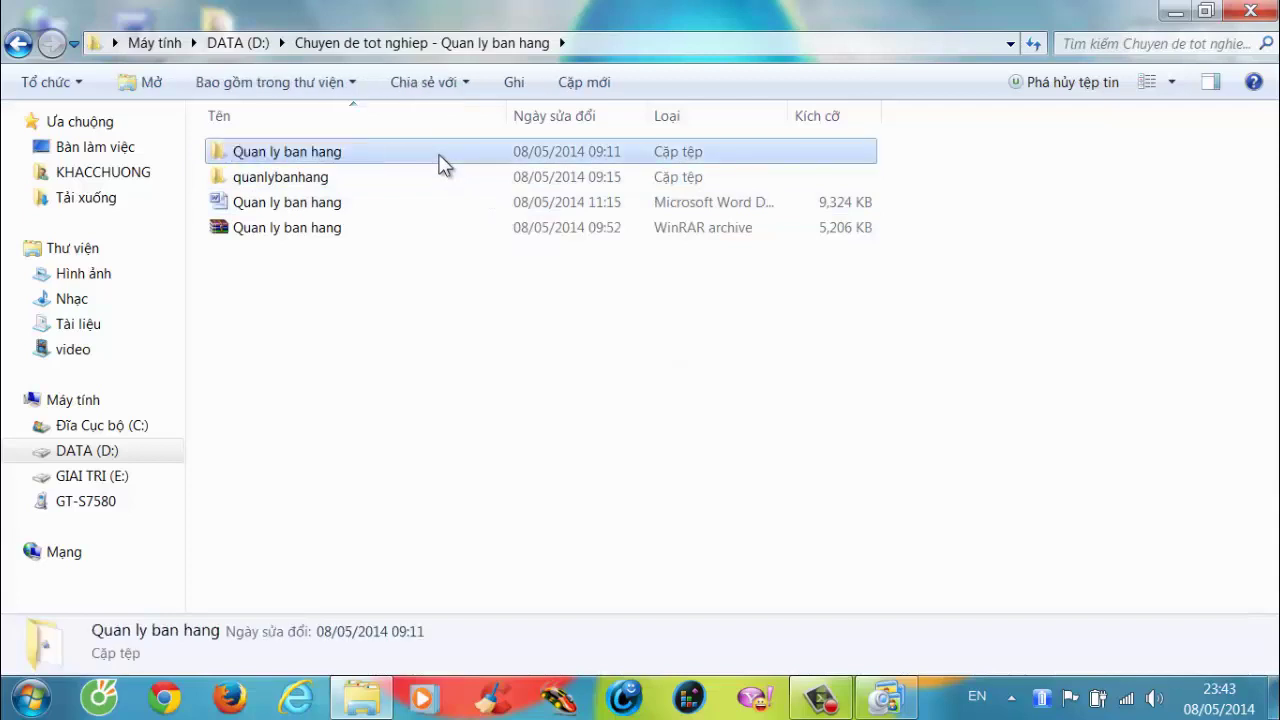
{"action": "double_click", "coordinate": [437, 163]}
{"action": "double_click", "coordinate": [421, 160]}
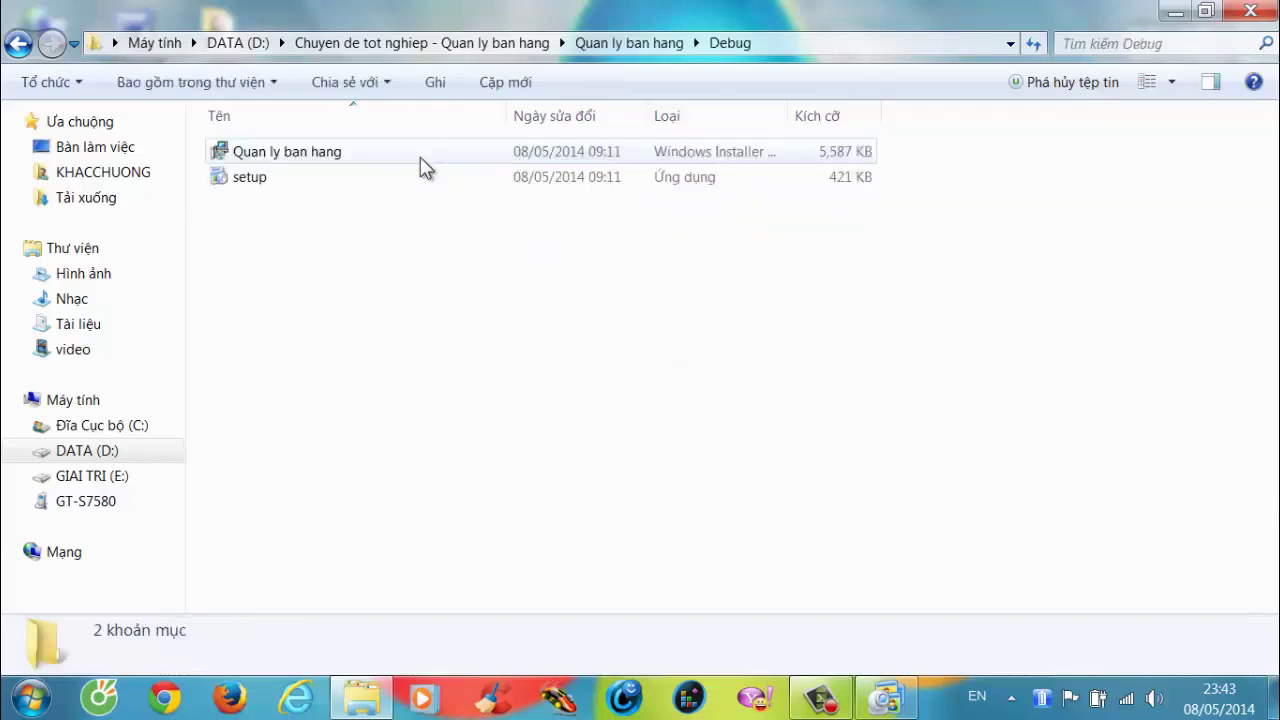
{"action": "left_click", "coordinate": [421, 160]}
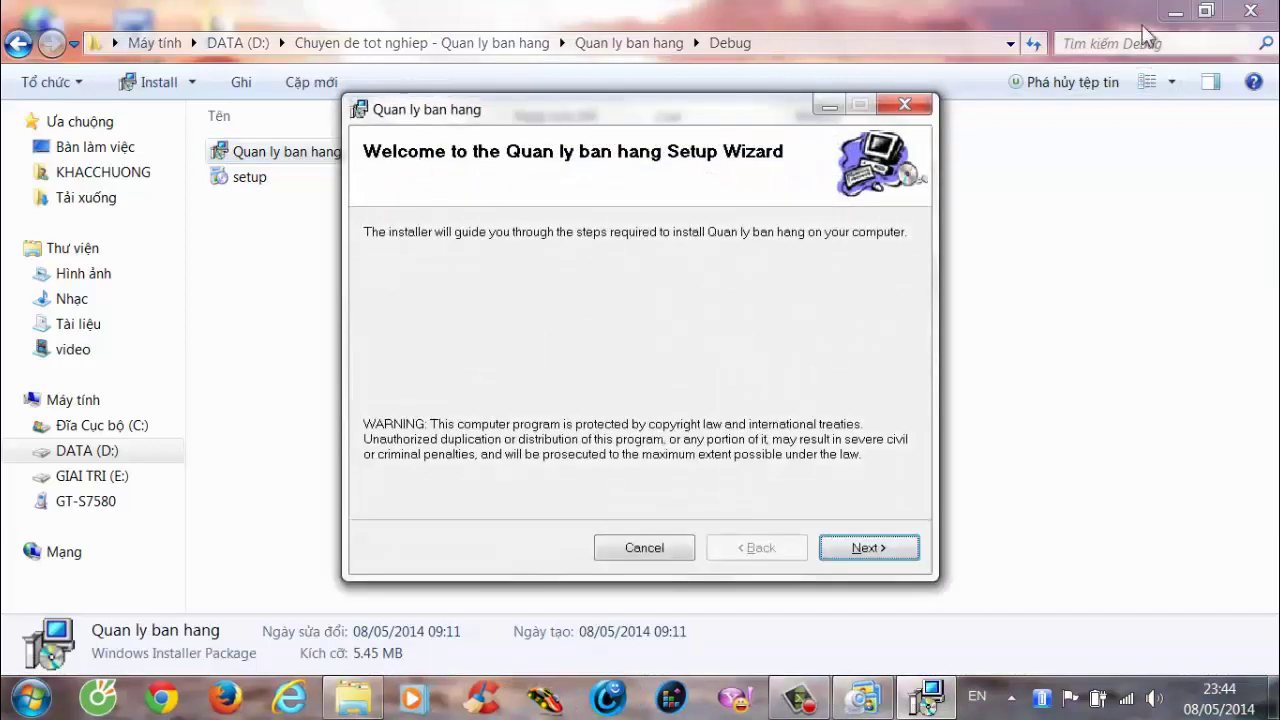
Install Quan ly ban hang with the wizard's default settings and close the finished installer.
{"action": "left_click", "coordinate": [1175, 11]}
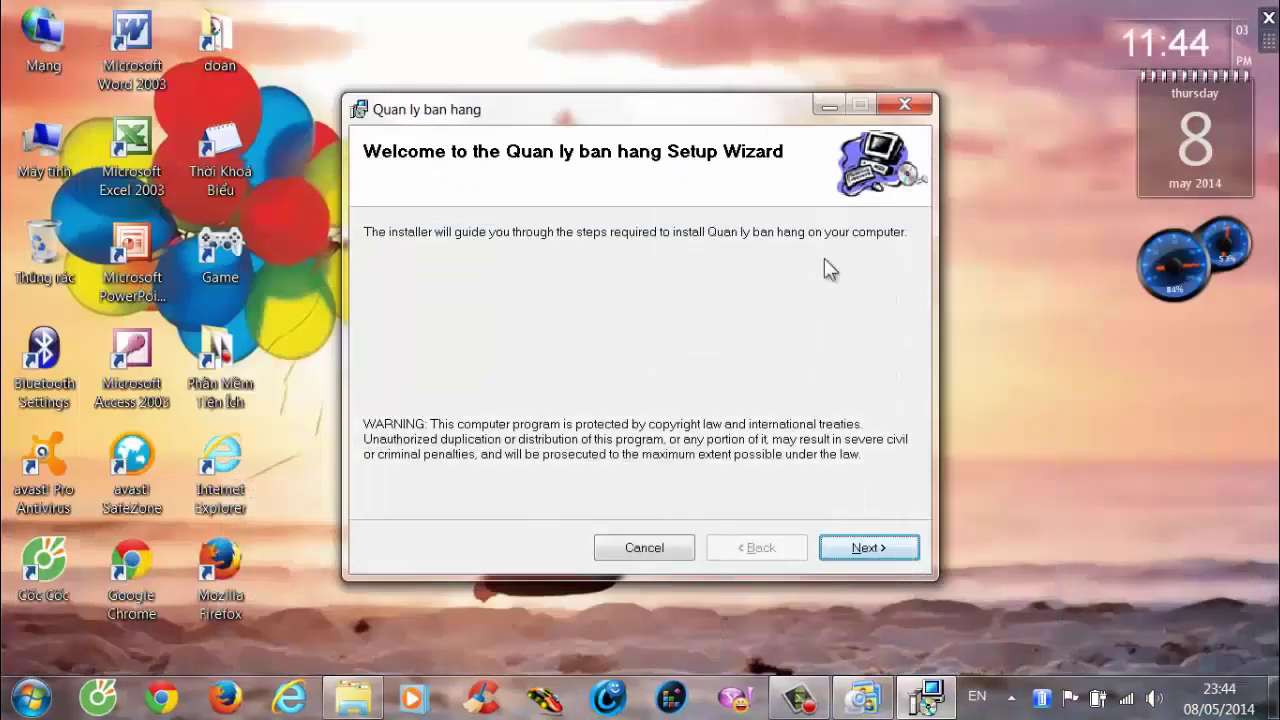
{"action": "left_click", "coordinate": [868, 550]}
{"action": "left_click", "coordinate": [868, 550]}
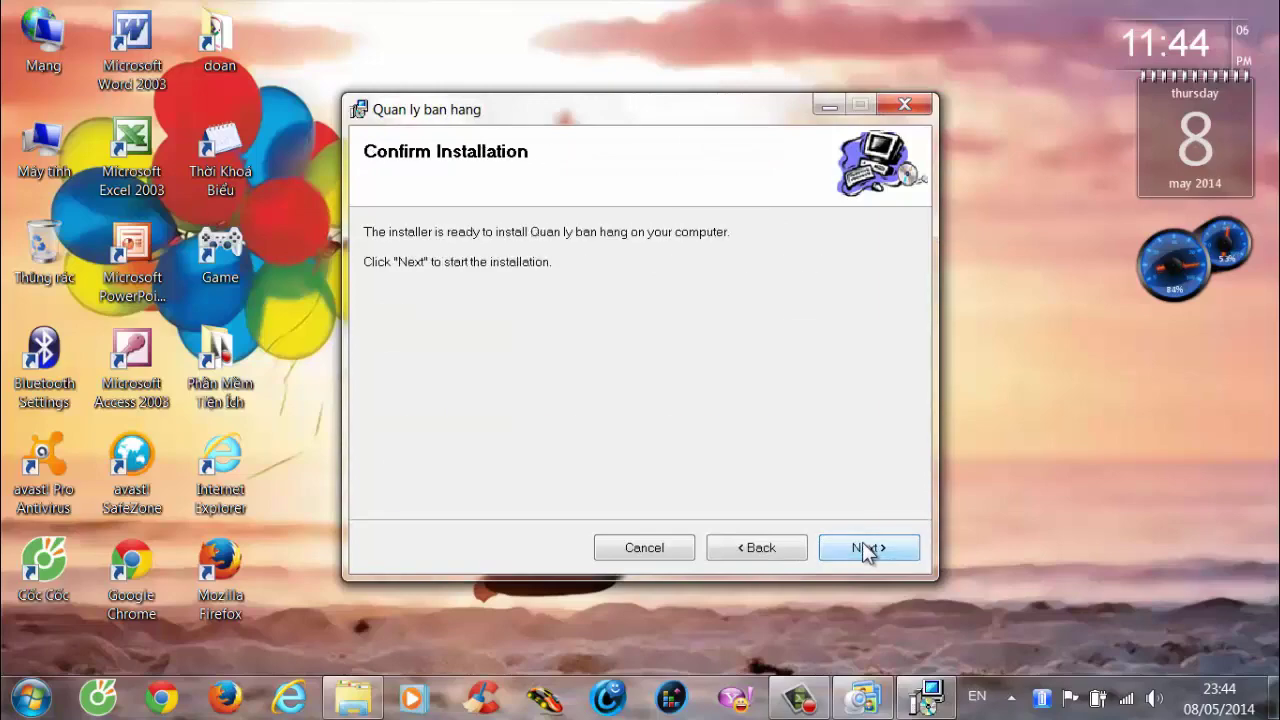
{"action": "left_click", "coordinate": [867, 550]}
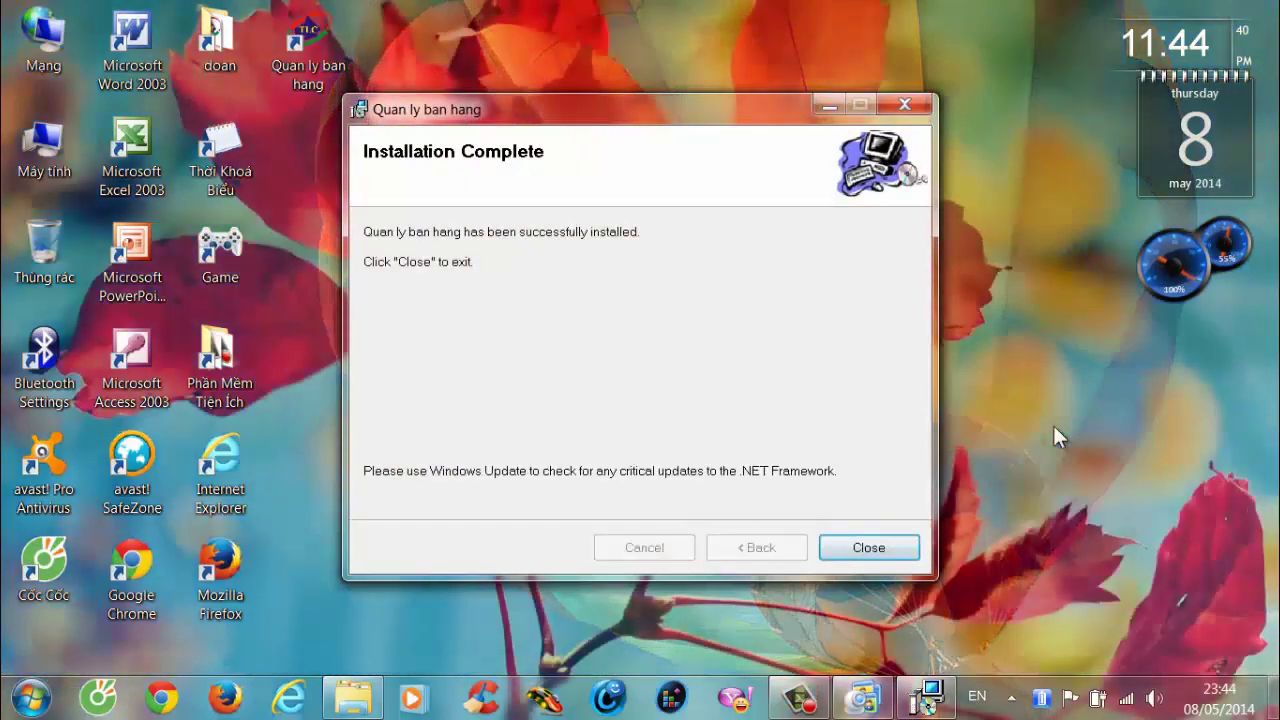
{"action": "left_click", "coordinate": [880, 548]}
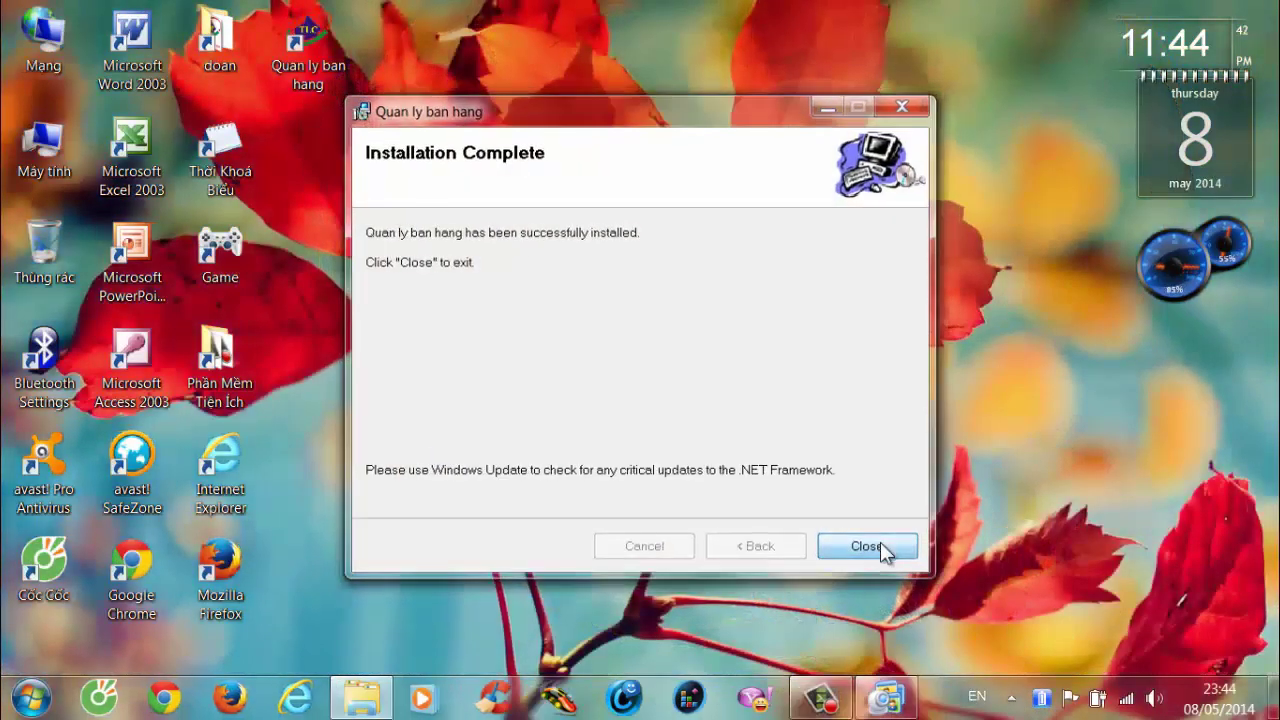
Launch the newly installed Quan ly ban hang program from the desktop and open its Nhân Viên employee form.
{"action": "right_click", "coordinate": [632, 278]}
{"action": "left_click", "coordinate": [744, 342]}
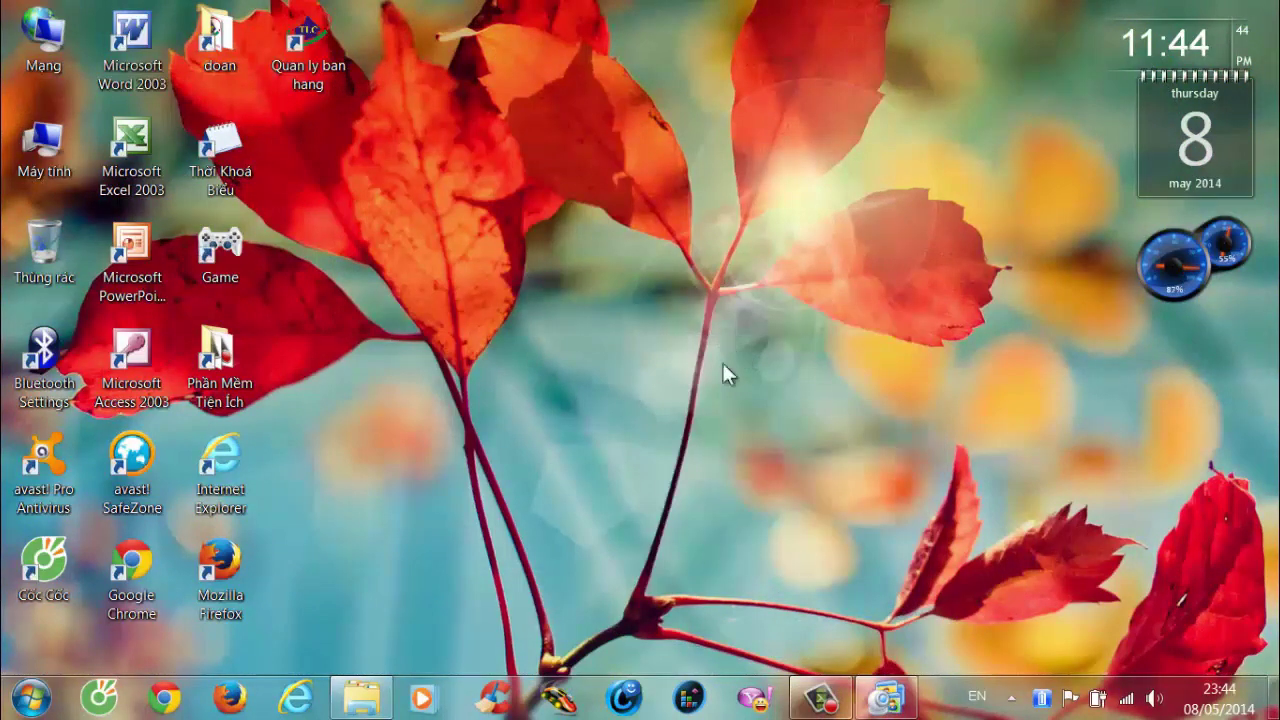
{"action": "double_click", "coordinate": [312, 53]}
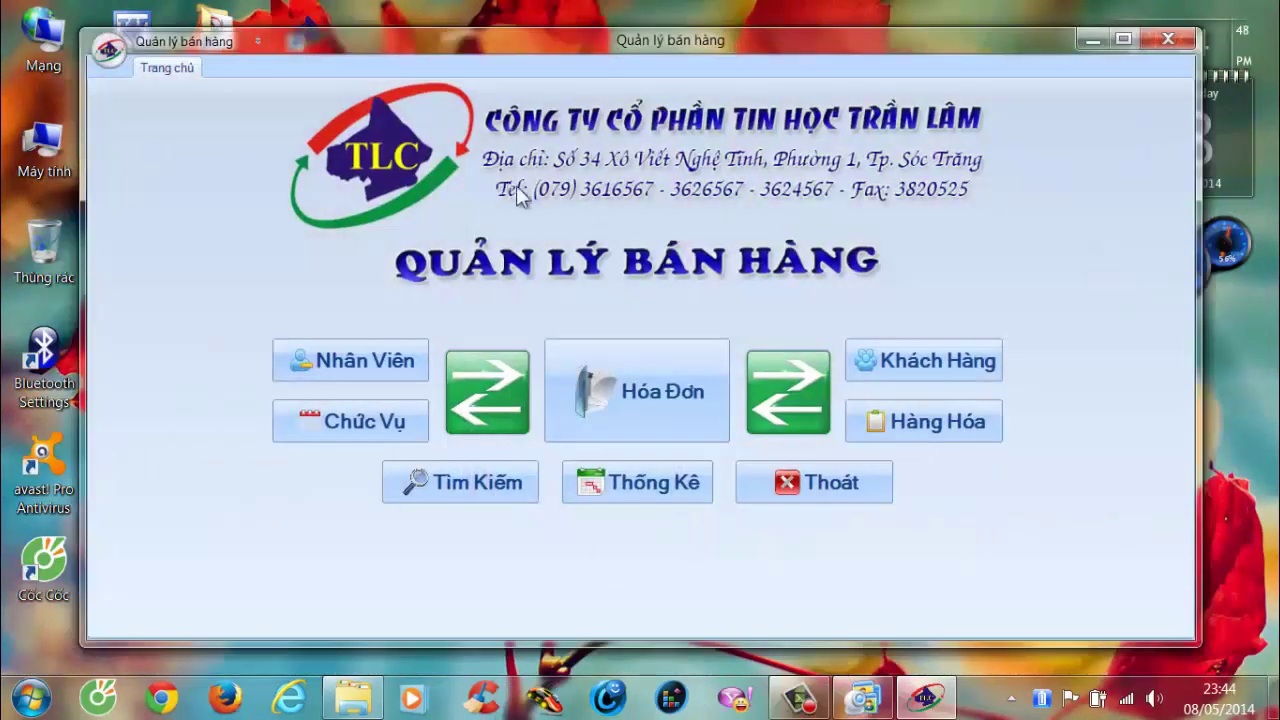
{"action": "left_click", "coordinate": [387, 365]}
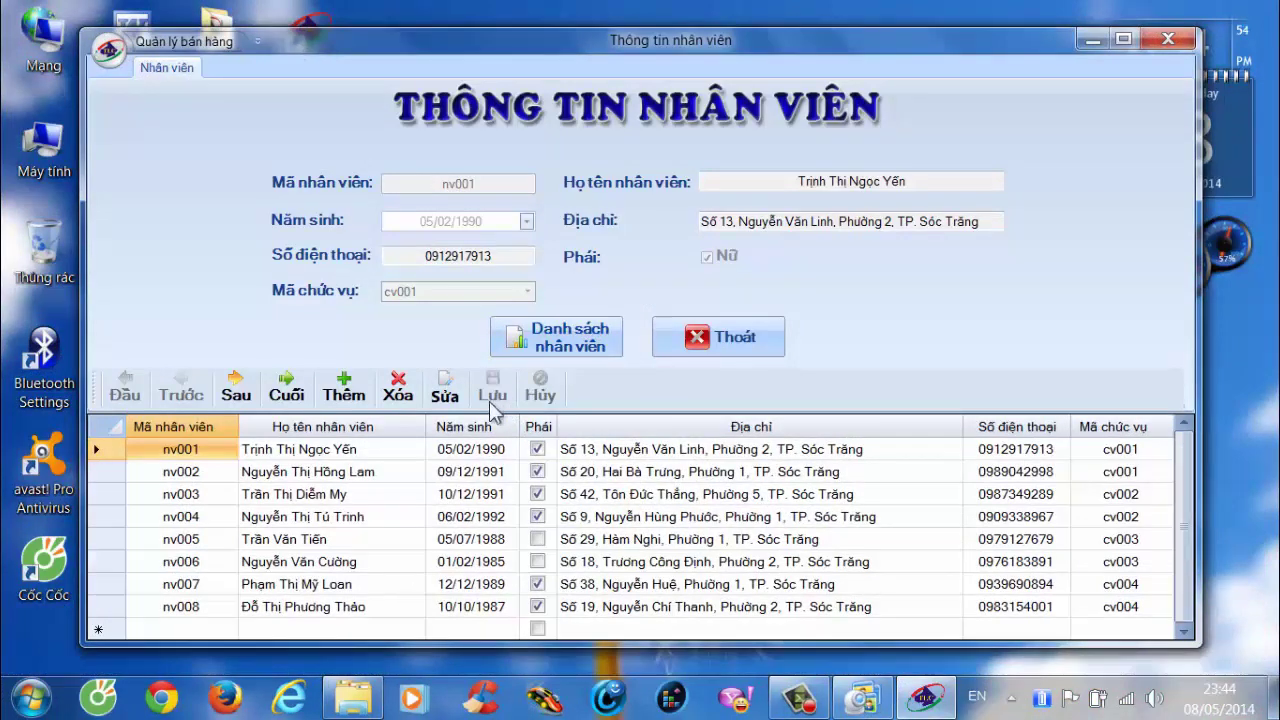
Start a new employee record and fill in the employee's full name, date of birth and address.
{"action": "left_click", "coordinate": [362, 382]}
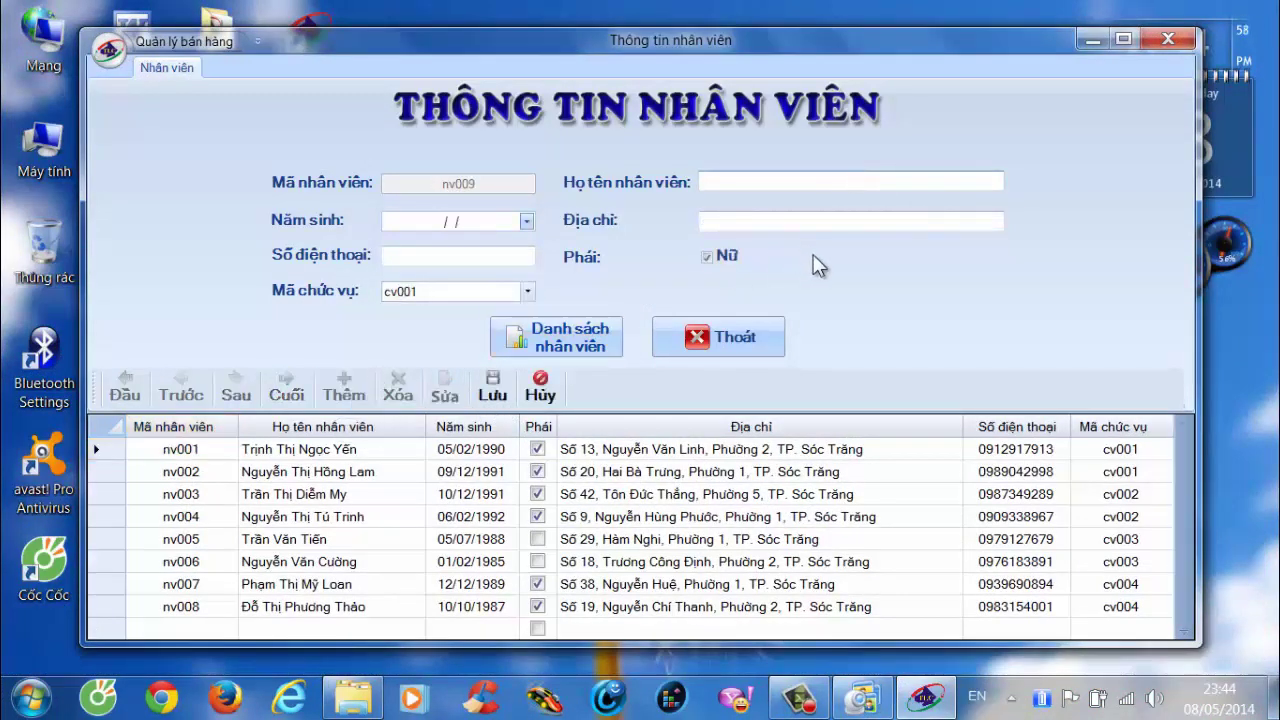
{"action": "type", "text": "Nguyễn"}
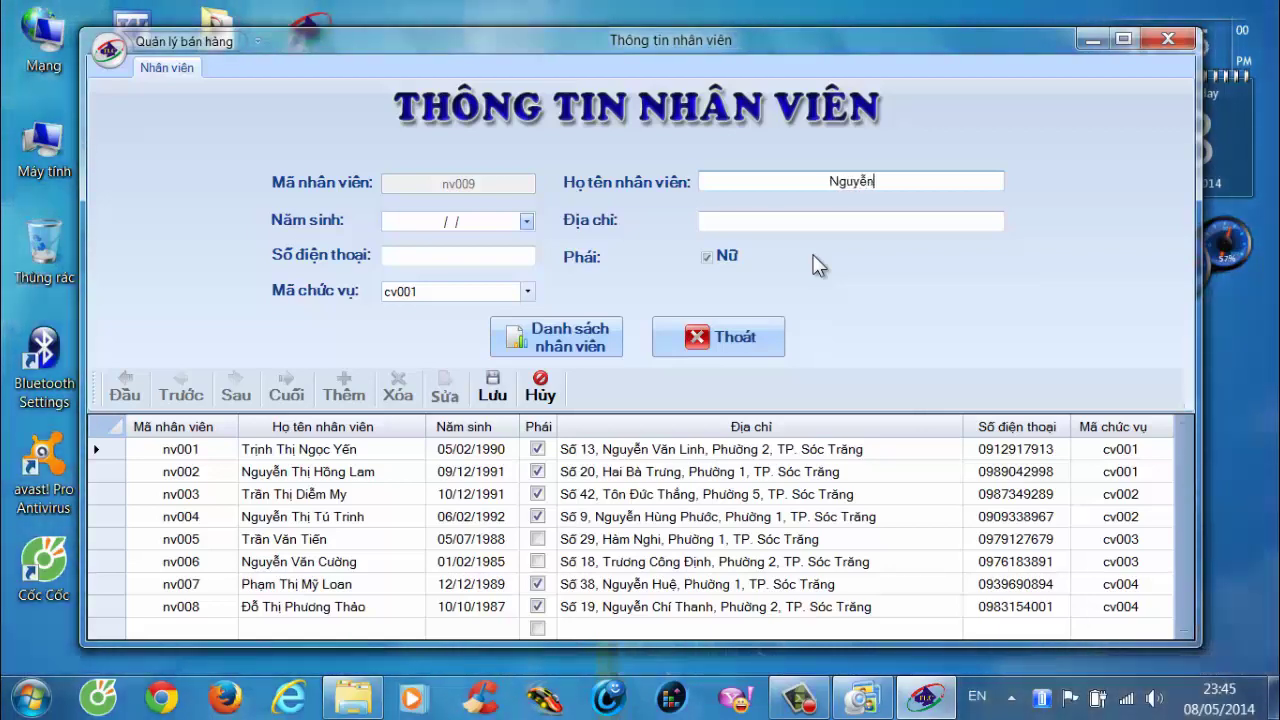
{"action": "type", "text": " Van"}
{"action": "type", "text": " A"}
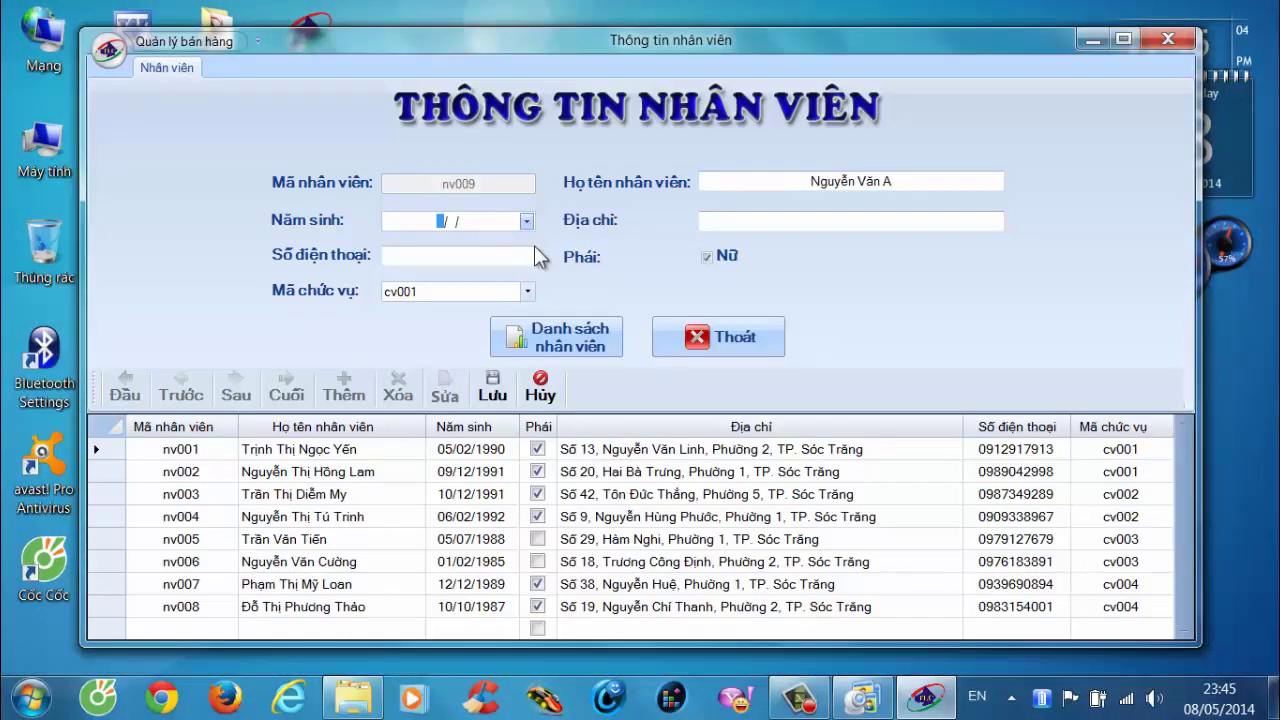
{"action": "type", "text": "01011990"}
{"action": "key", "text": "Tab"}
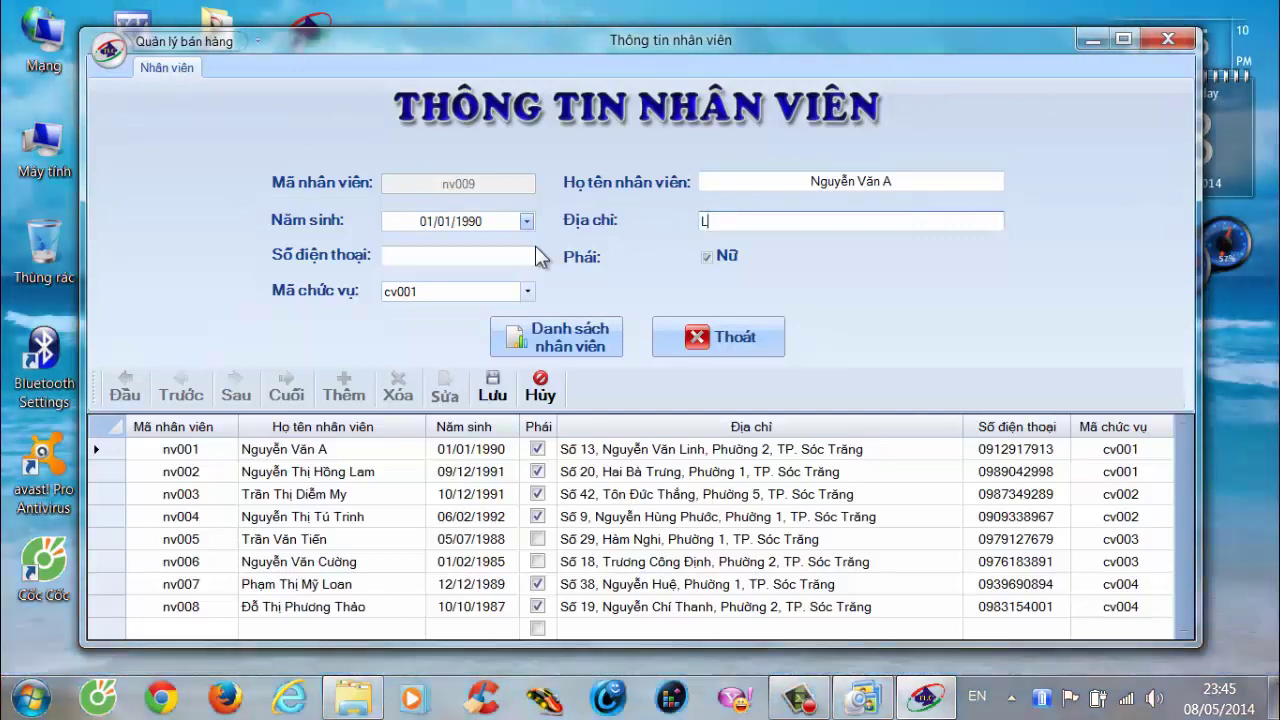
{"action": "type", "text": "Long Phú - Sóc Trăng"}
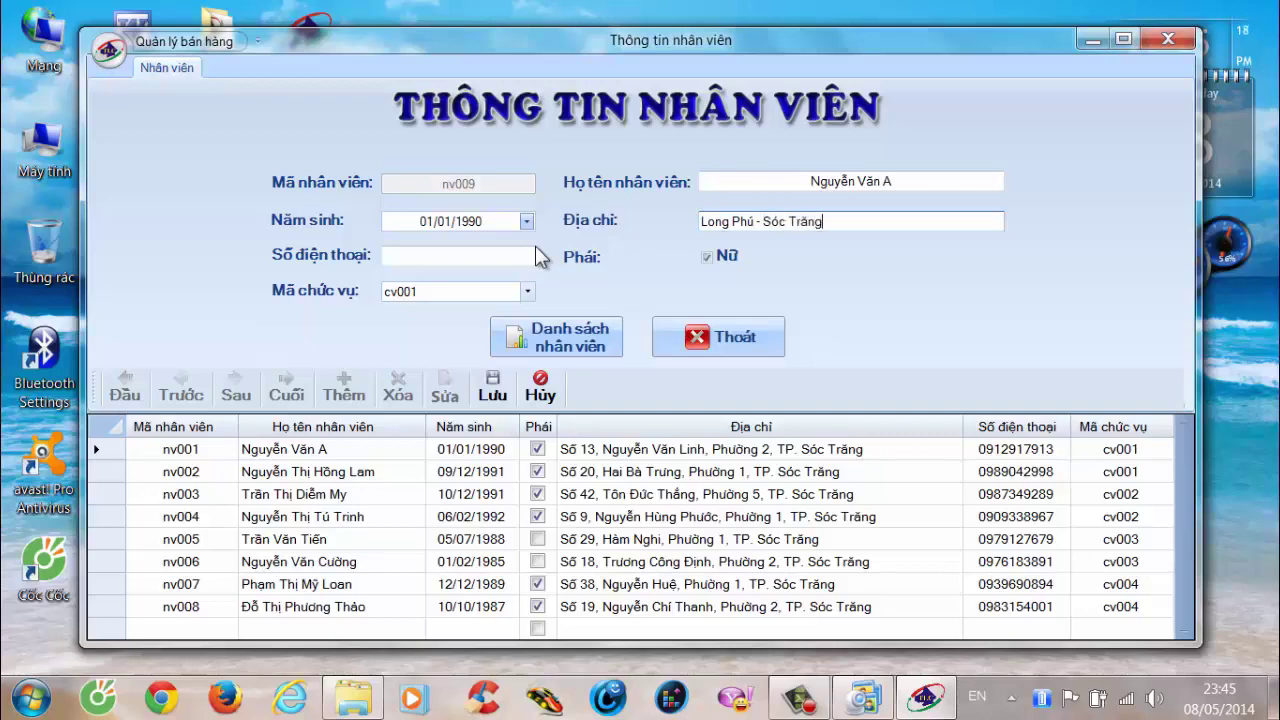
Enter the new employee's phone number, clear Nữ, set the position to Nhân viên hỗ trợ kỹ thuật, and save the record.
{"action": "left_click", "coordinate": [521, 254]}
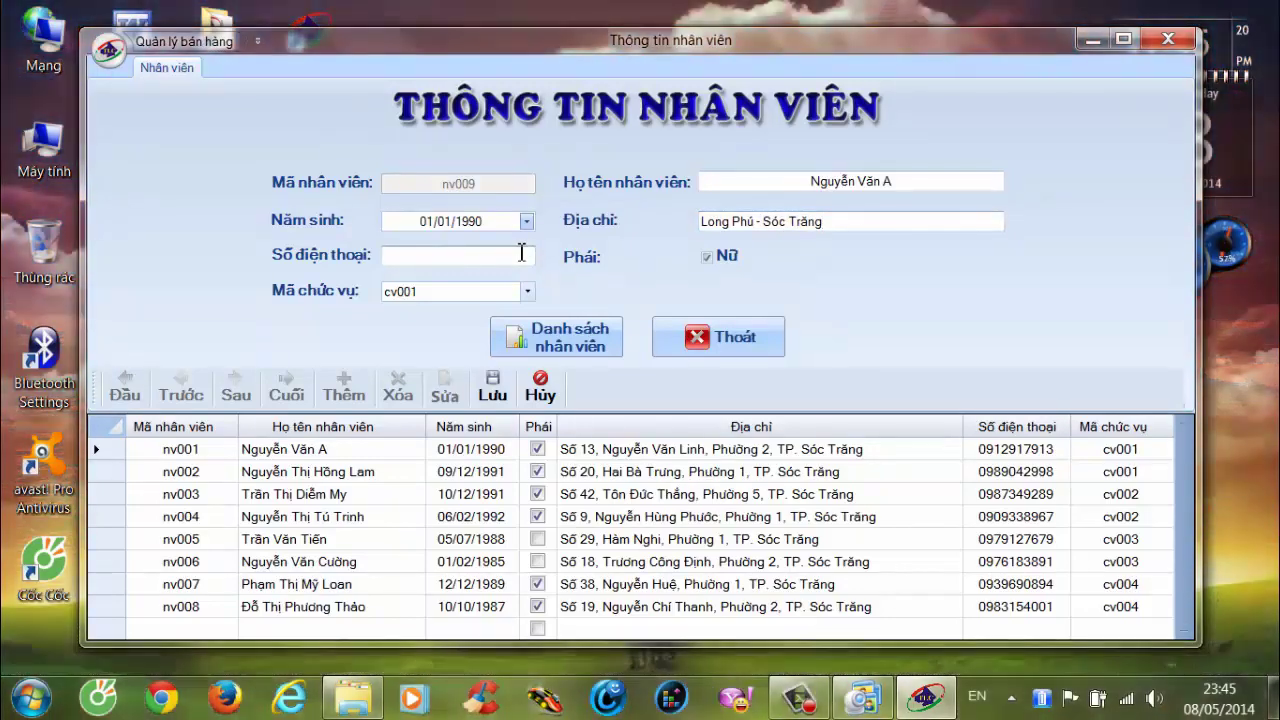
{"action": "type", "text": "0989"}
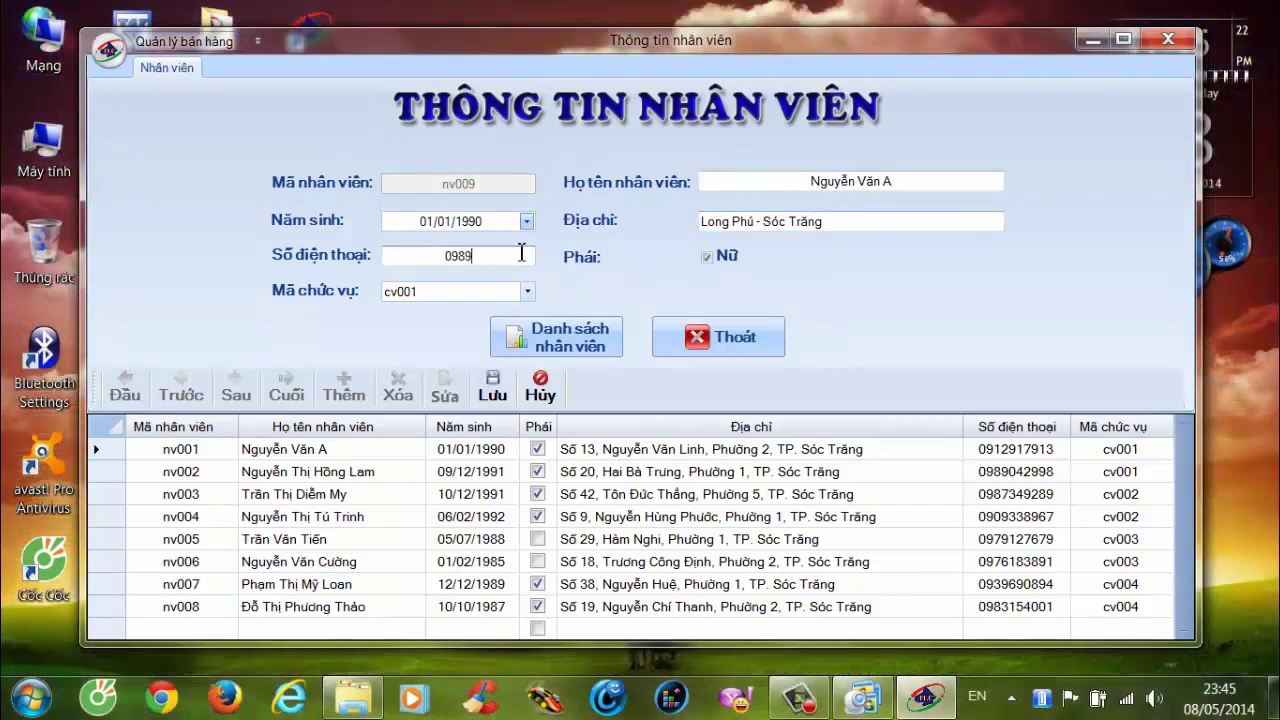
{"action": "type", "text": "123456"}
{"action": "left_click", "coordinate": [707, 257]}
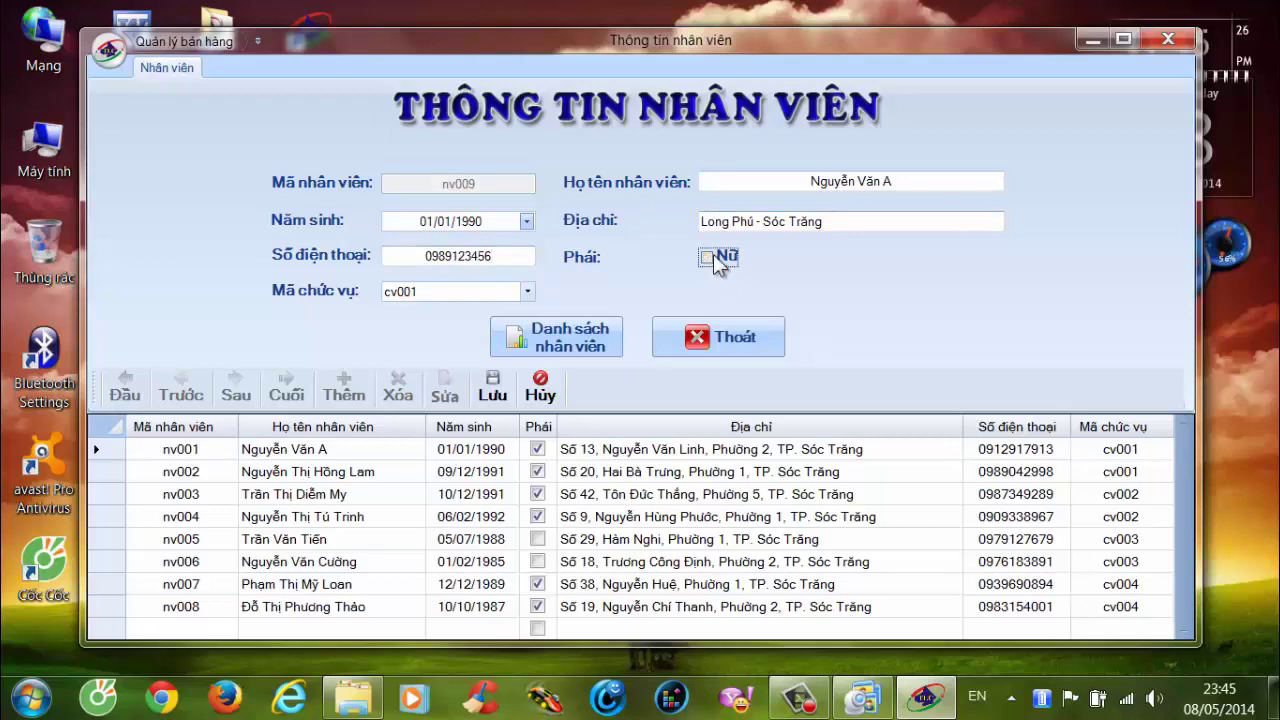
{"action": "left_click", "coordinate": [528, 291]}
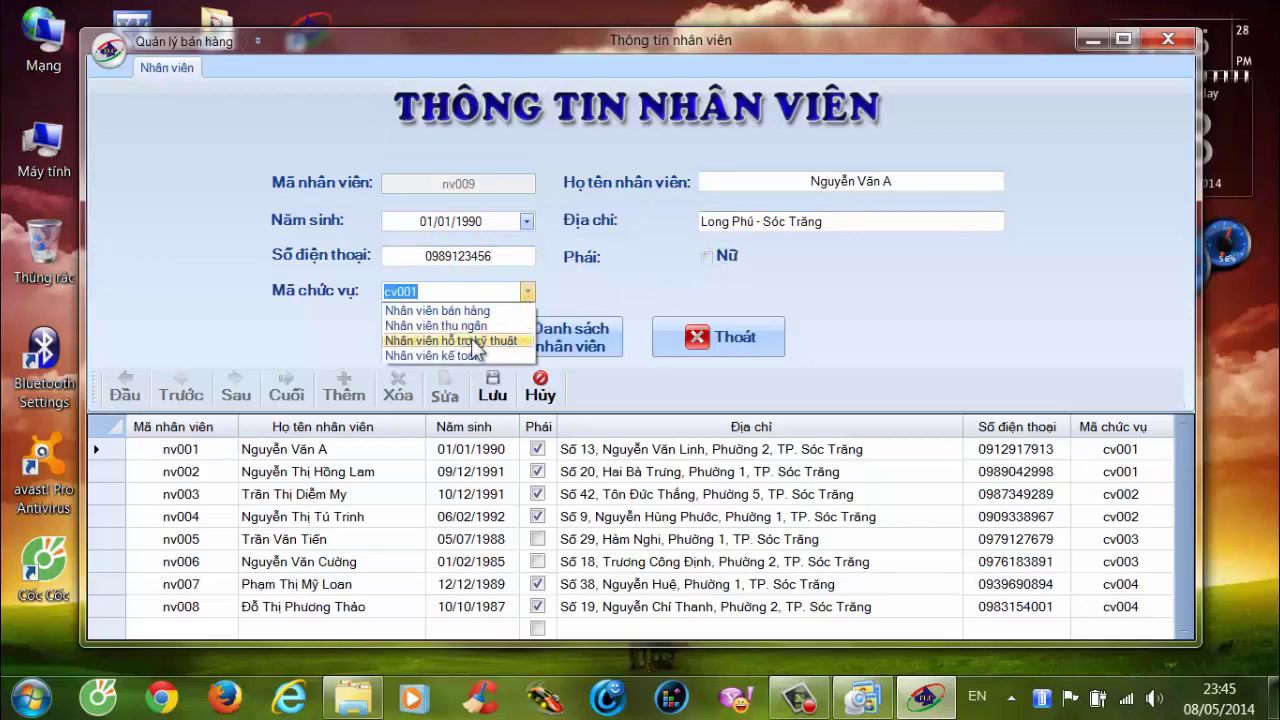
{"action": "left_click", "coordinate": [452, 337]}
{"action": "left_click", "coordinate": [492, 385]}
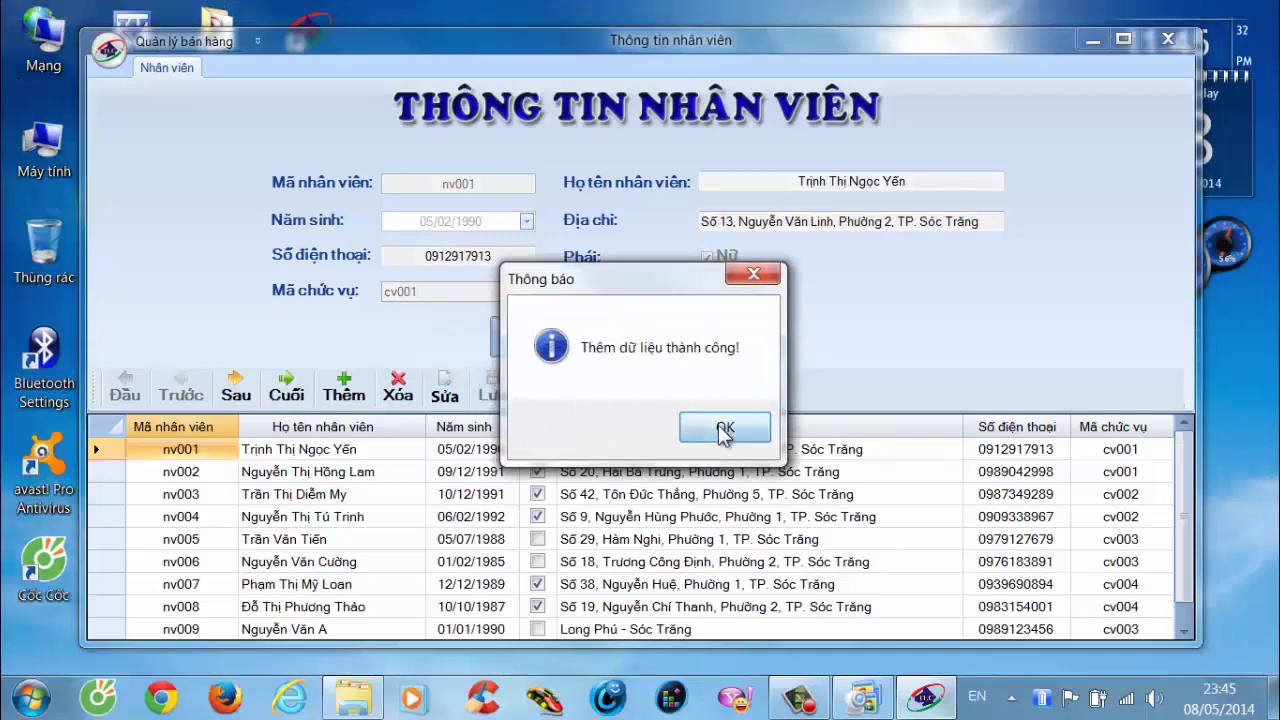
{"action": "left_click", "coordinate": [723, 425]}
Edit the newly added employee by adding a locality before the address and extending the full name, and save the changes.
{"action": "left_click", "coordinate": [652, 630]}
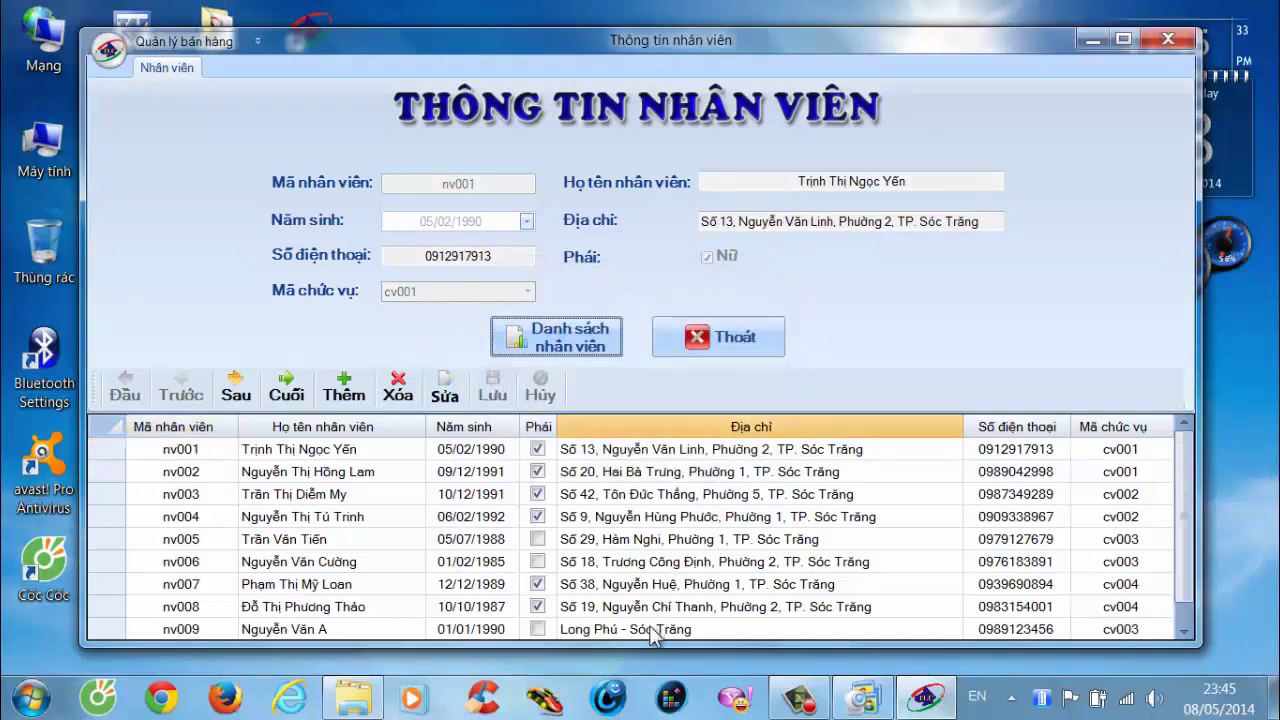
{"action": "left_click", "coordinate": [446, 389]}
{"action": "left_click", "coordinate": [730, 222]}
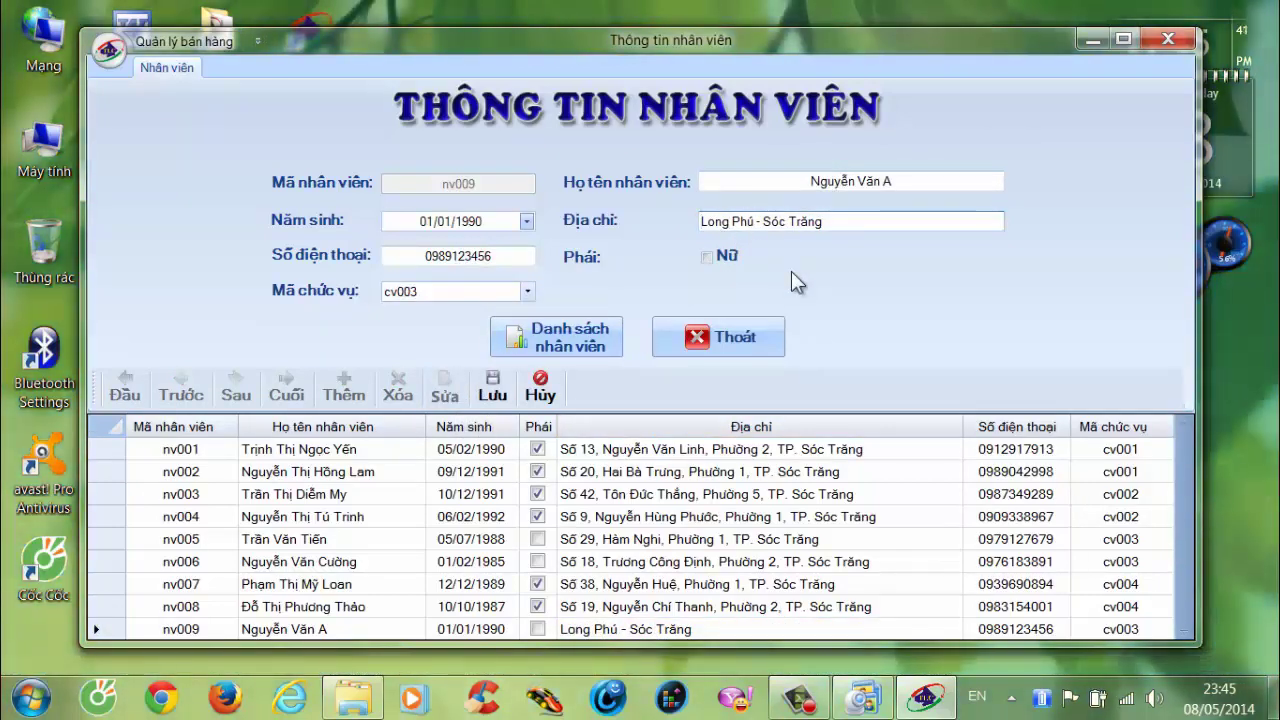
{"action": "type", "text": "Phú Huu"}
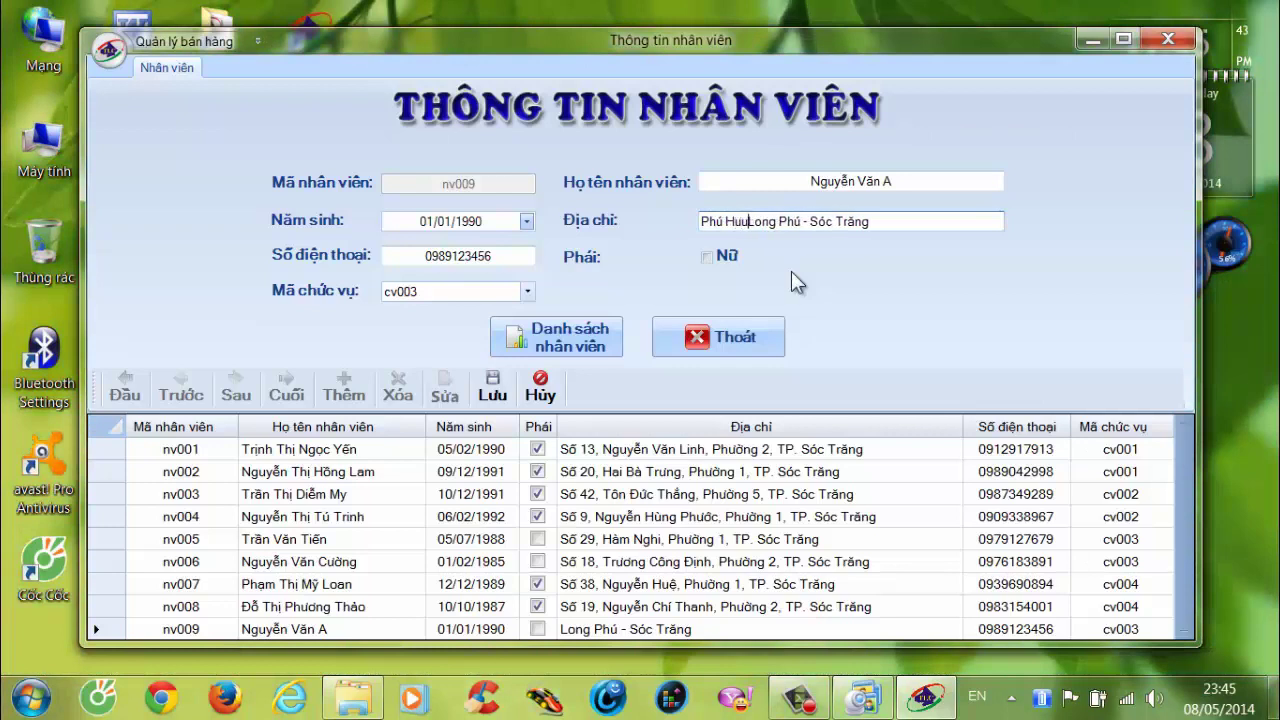
{"action": "type", "text": "w -"}
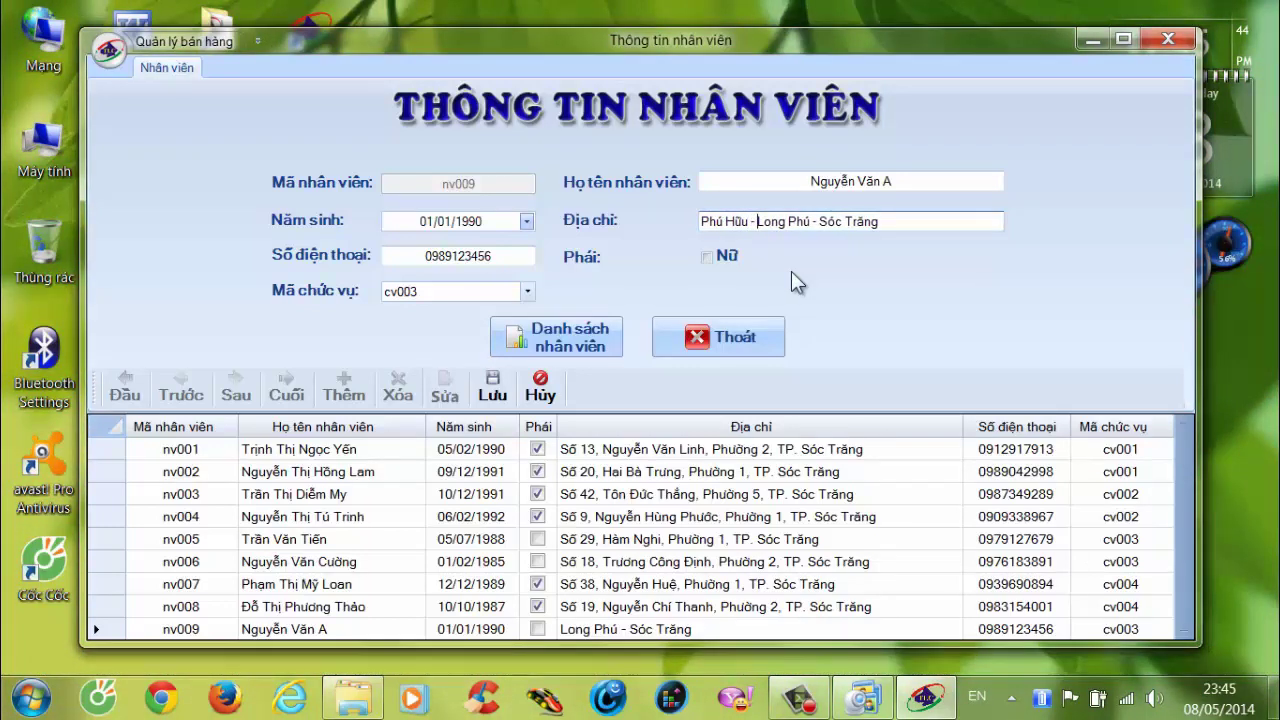
{"action": "left_click", "coordinate": [925, 186]}
{"action": "type", "text": "n"}
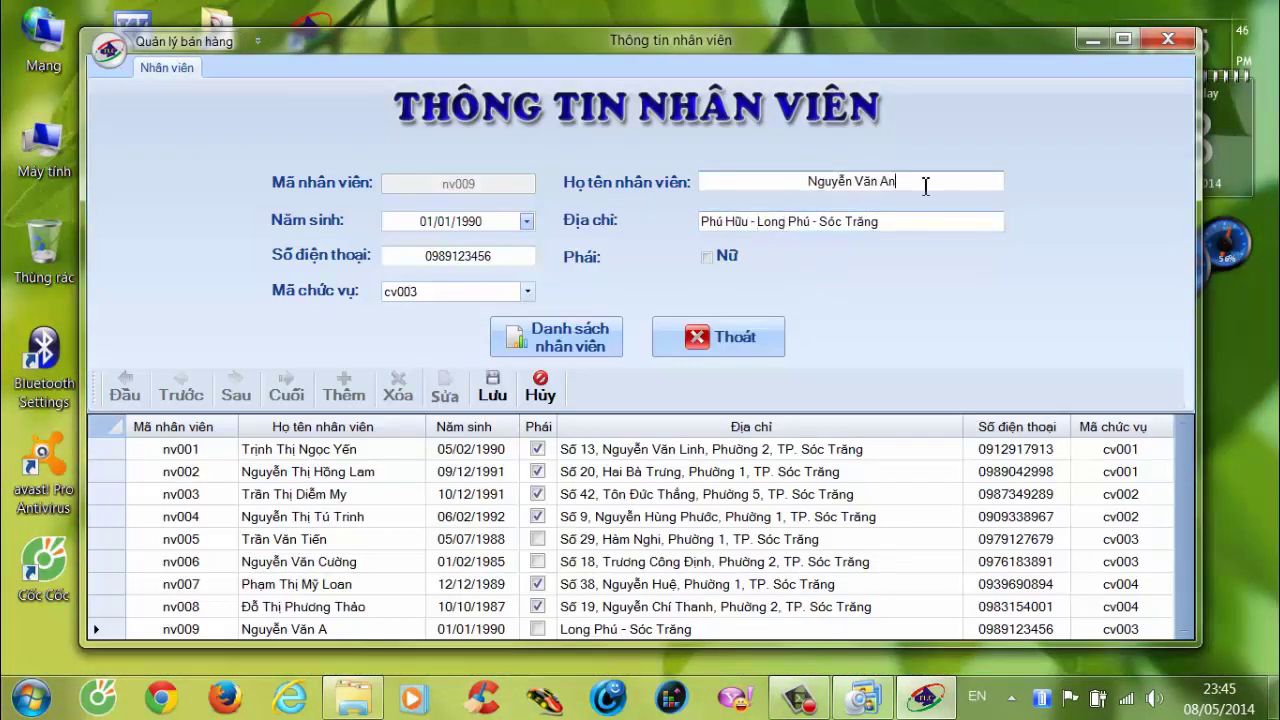
{"action": "left_click", "coordinate": [492, 386]}
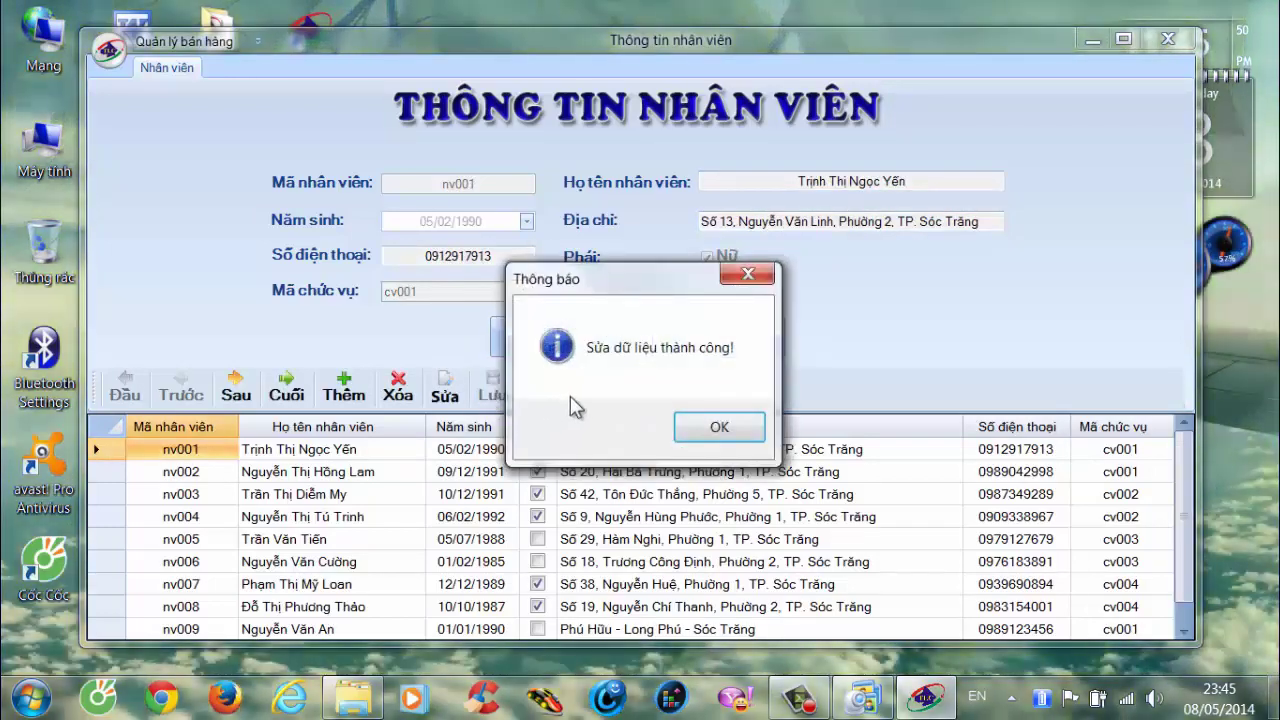
{"action": "left_click", "coordinate": [719, 427]}
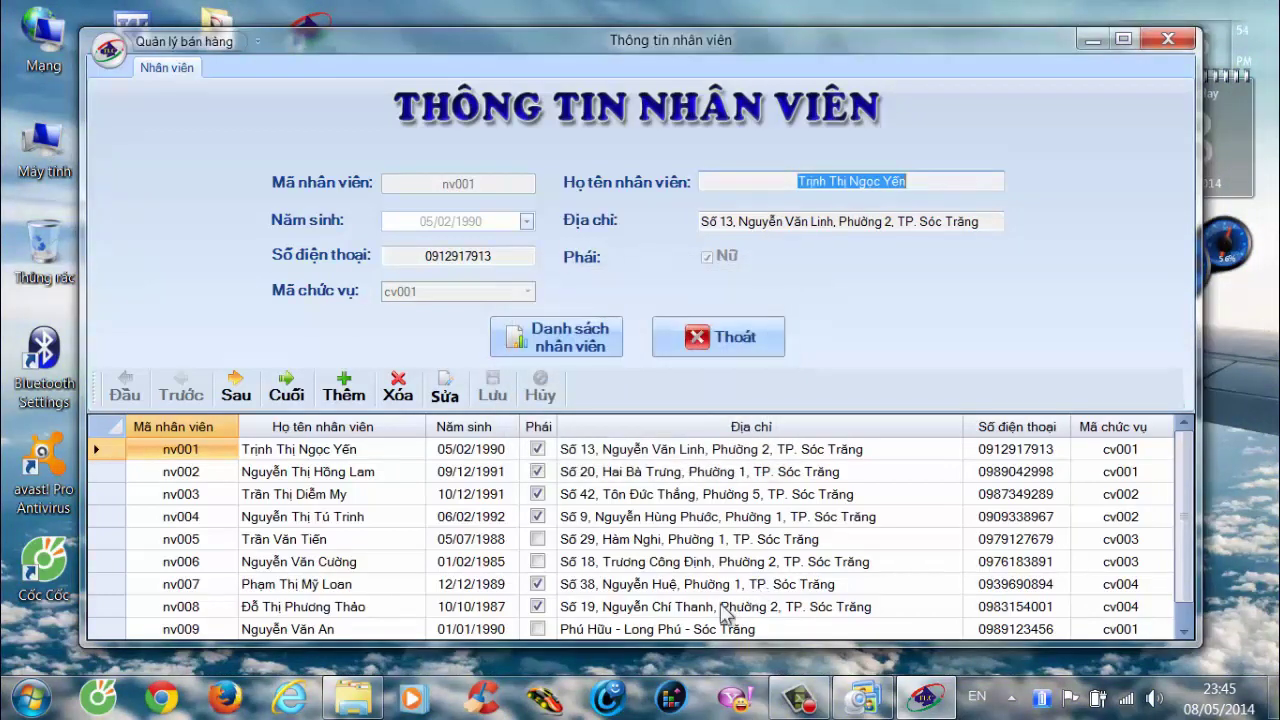
Set the last employee's position to Nhân viên hỗ trợ kỹ thuật and save the record.
{"action": "left_click", "coordinate": [683, 630]}
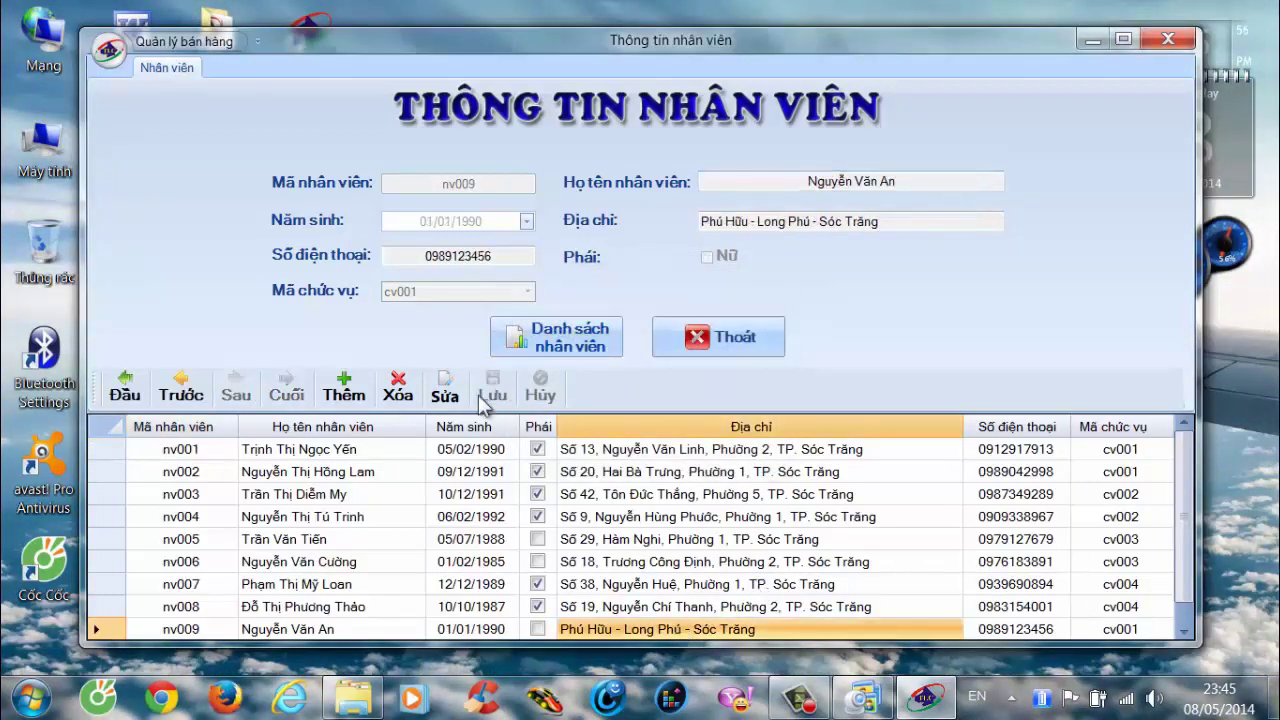
{"action": "left_click", "coordinate": [445, 390]}
{"action": "left_click", "coordinate": [528, 292]}
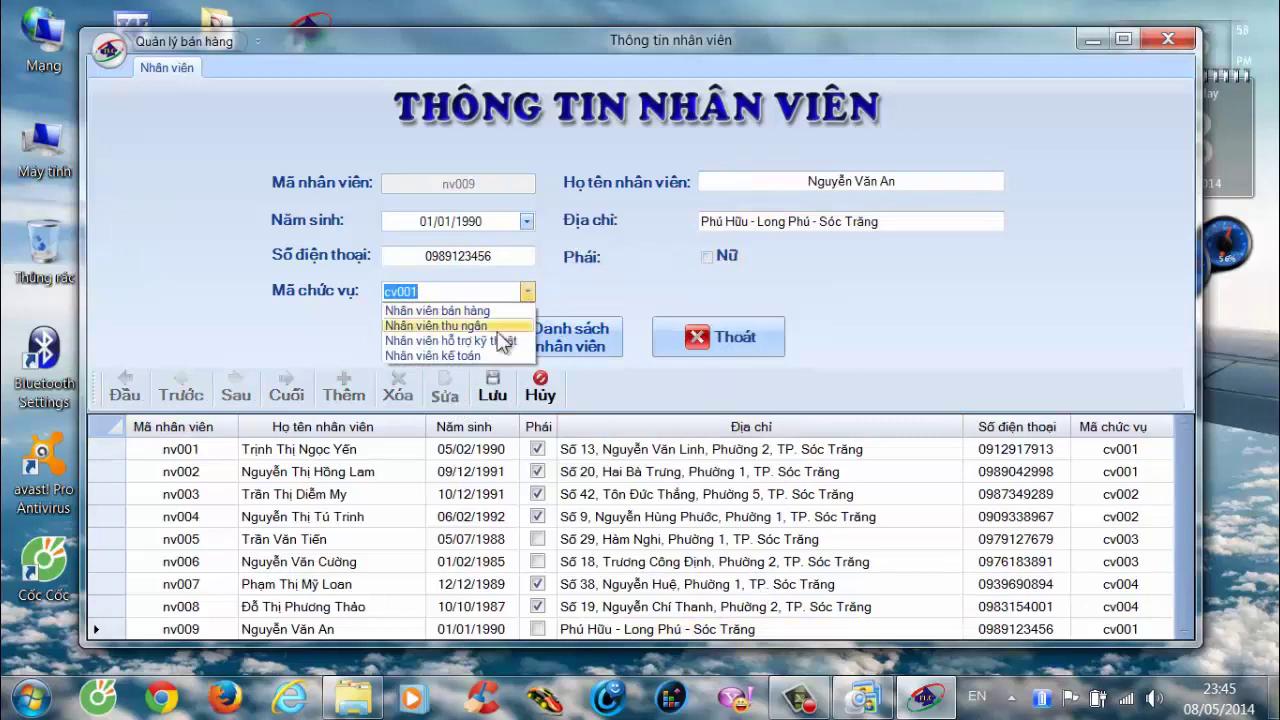
{"action": "left_click", "coordinate": [470, 336]}
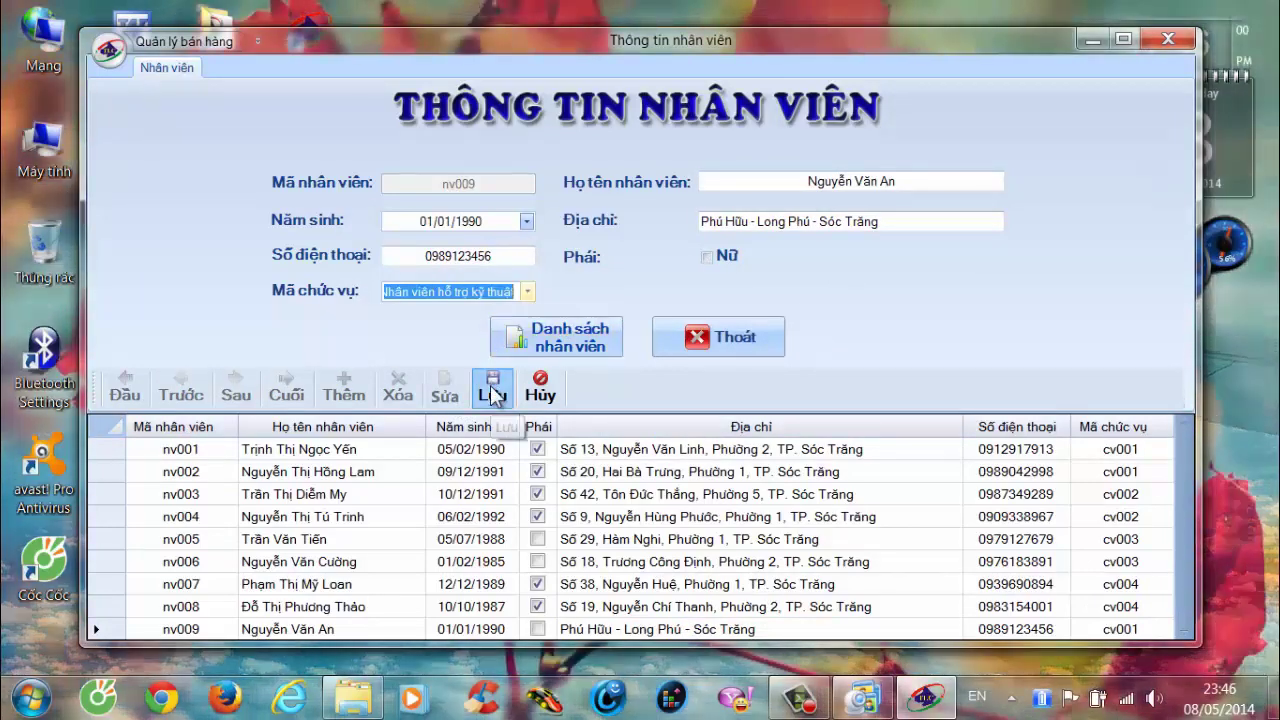
{"action": "left_click", "coordinate": [492, 388]}
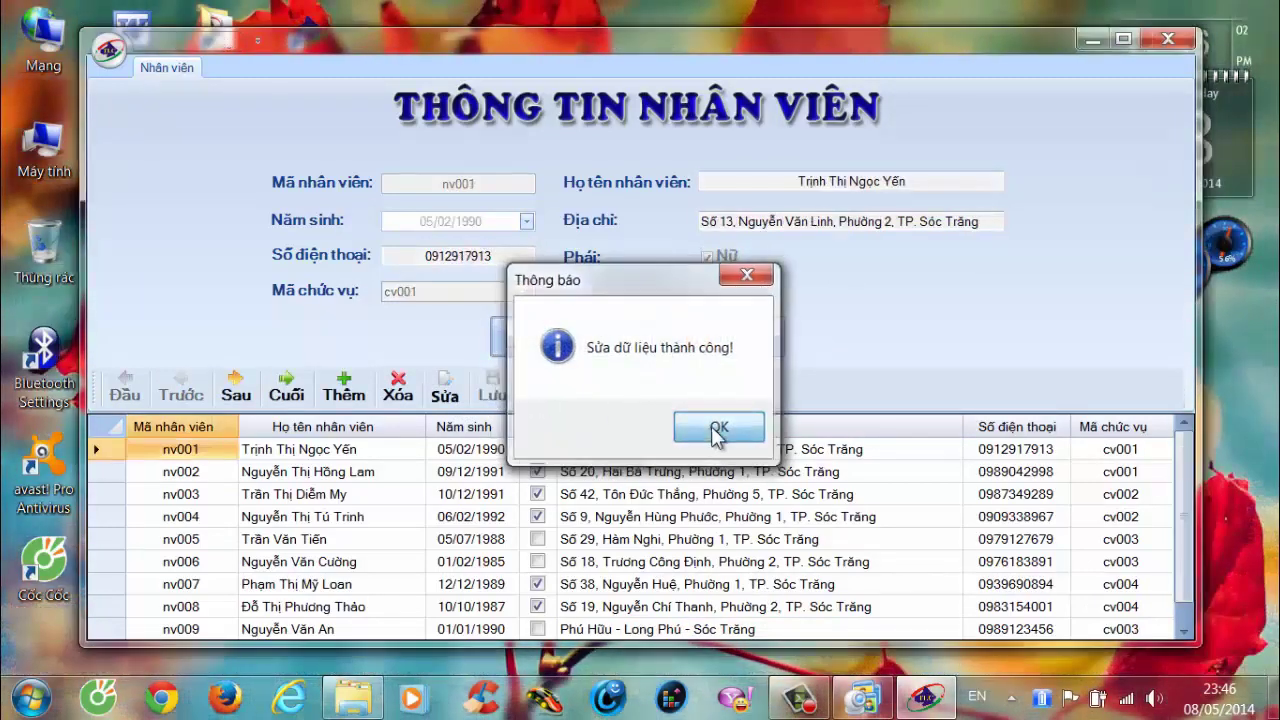
{"action": "left_click", "coordinate": [713, 425]}
Select the updated employee's row to review it and open the Danh sách nhân viên report.
{"action": "left_click", "coordinate": [758, 628]}
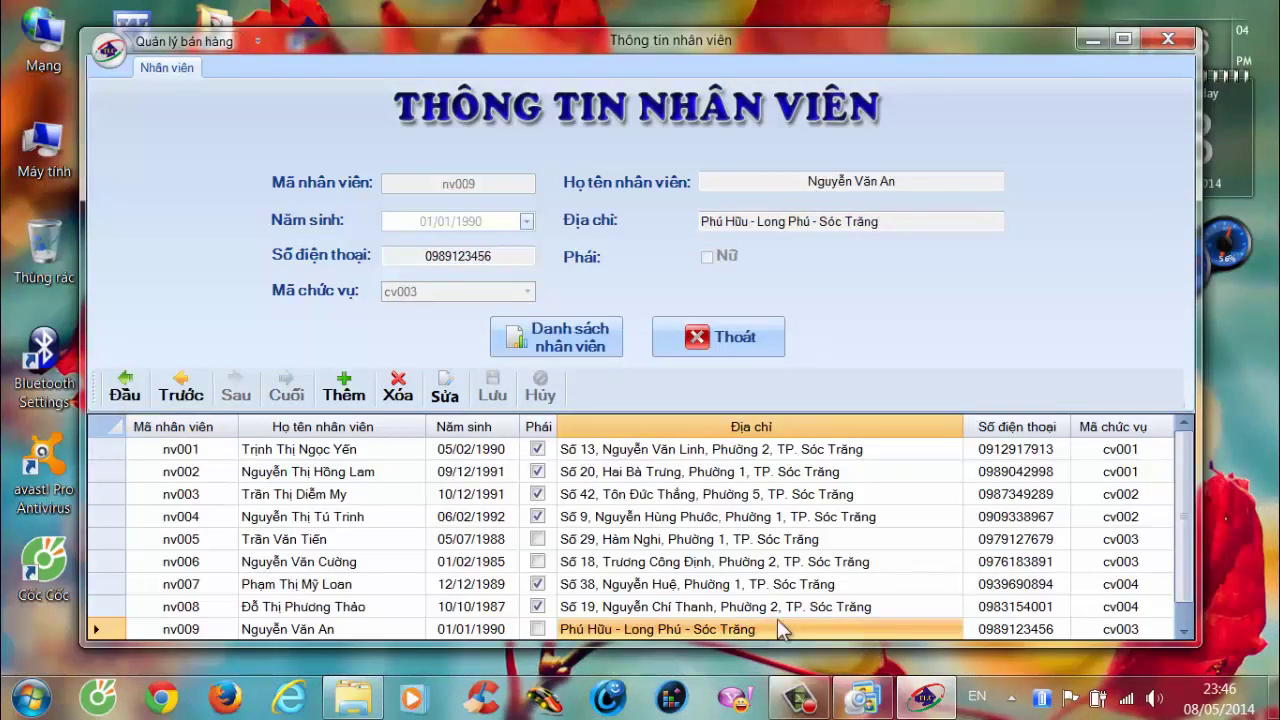
{"action": "left_click", "coordinate": [592, 350]}
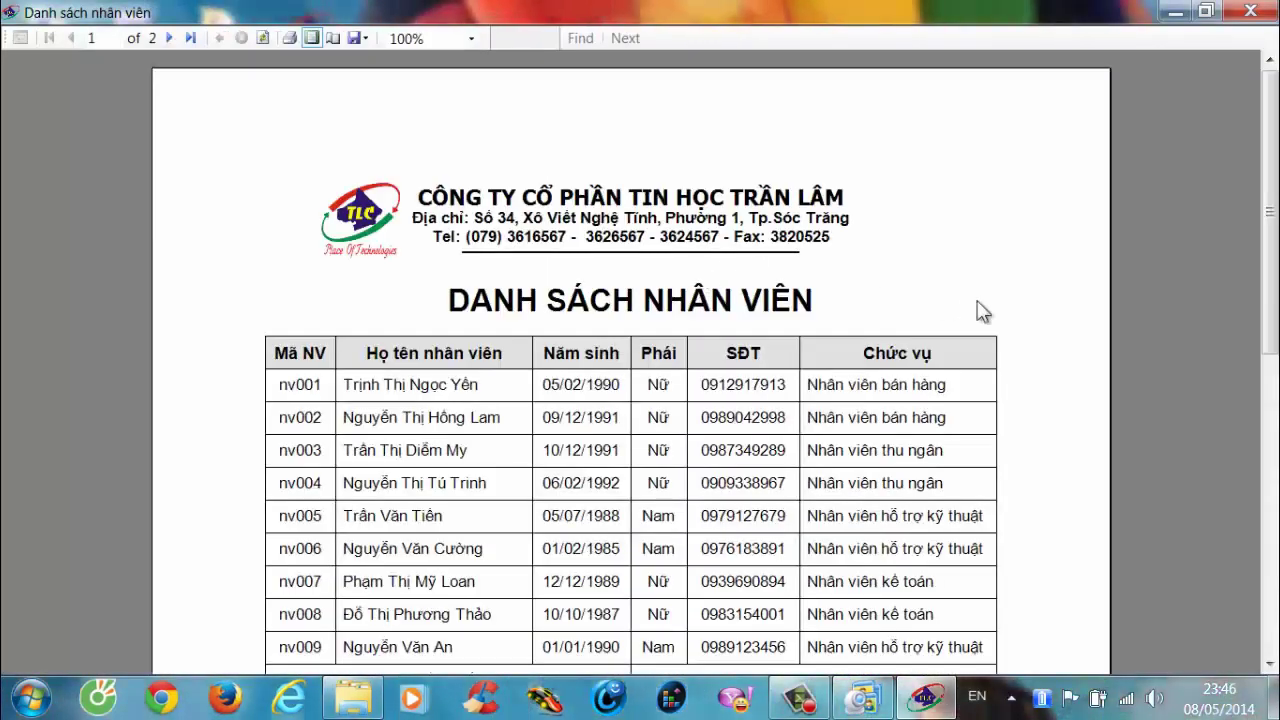
Review and close the employee list report, and delete the last employee's record.
{"action": "left_click_drag", "start_coordinate": [1274, 166], "coordinate": [1274, 214]}
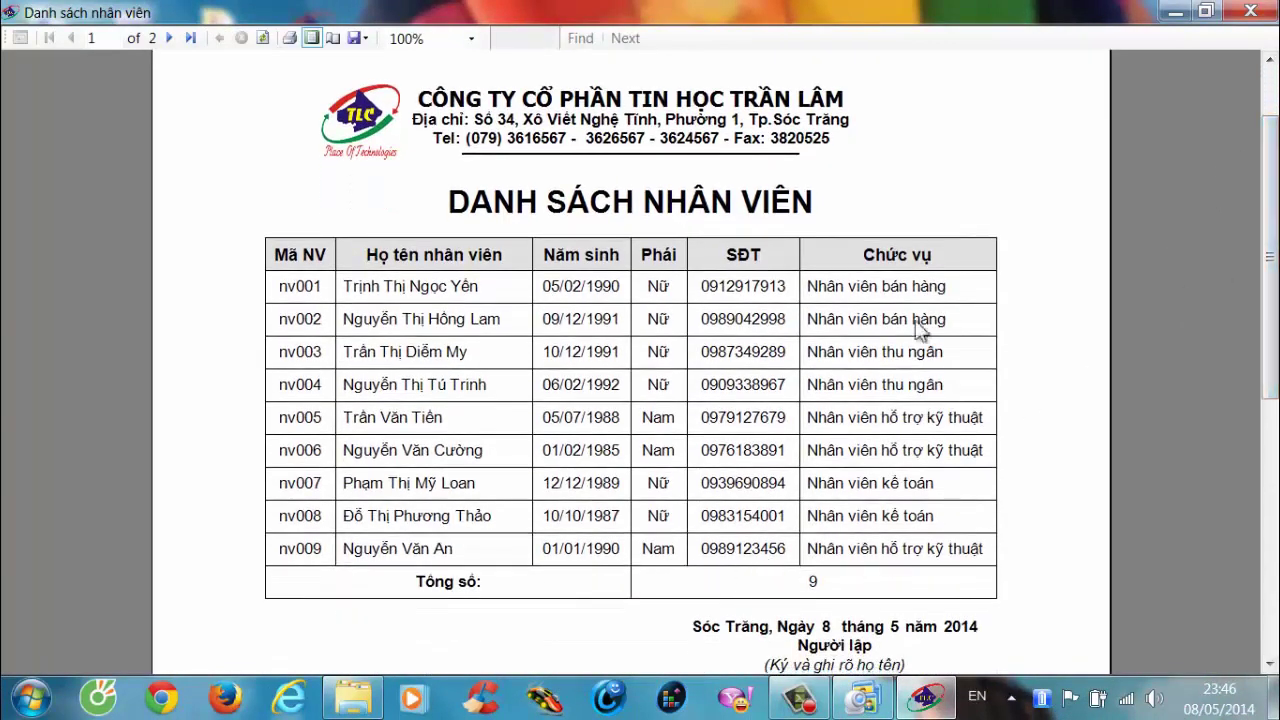
{"action": "left_click", "coordinate": [1250, 10]}
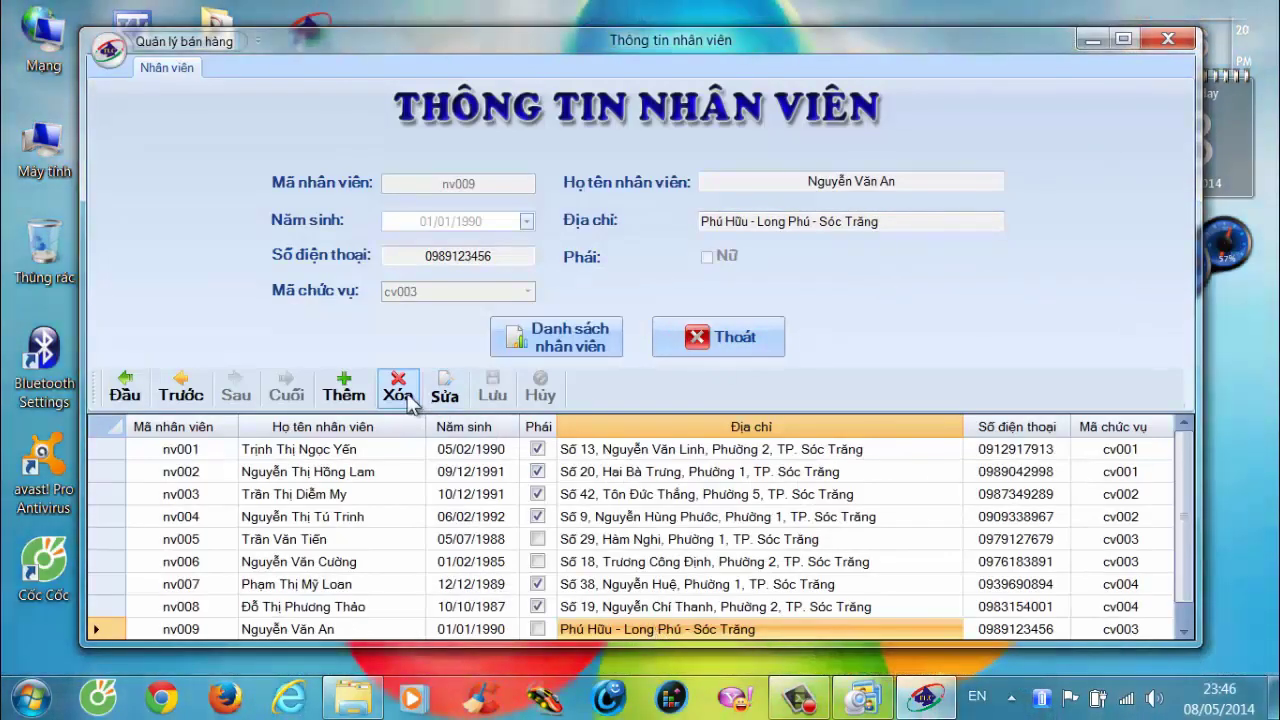
{"action": "left_click", "coordinate": [444, 397]}
{"action": "left_click", "coordinate": [640, 430]}
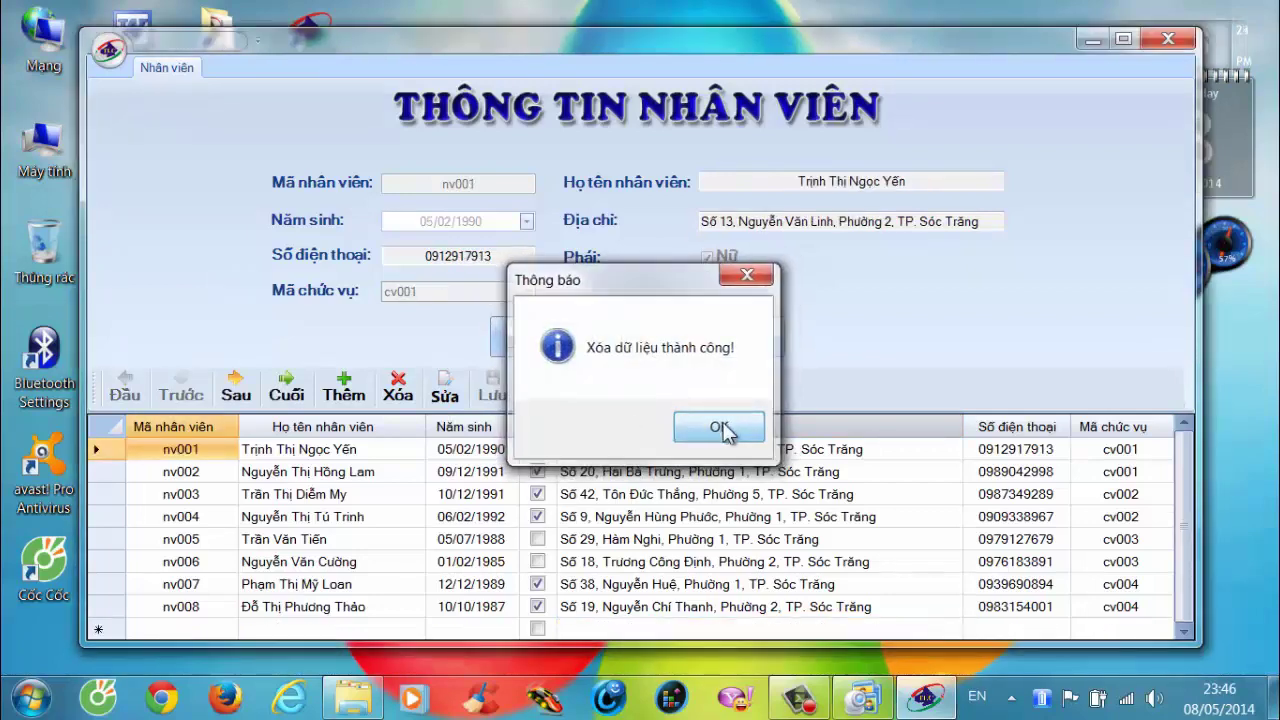
{"action": "left_click", "coordinate": [724, 428]}
Exit the employee form and open the Chức Vụ form.
{"action": "left_click", "coordinate": [705, 340]}
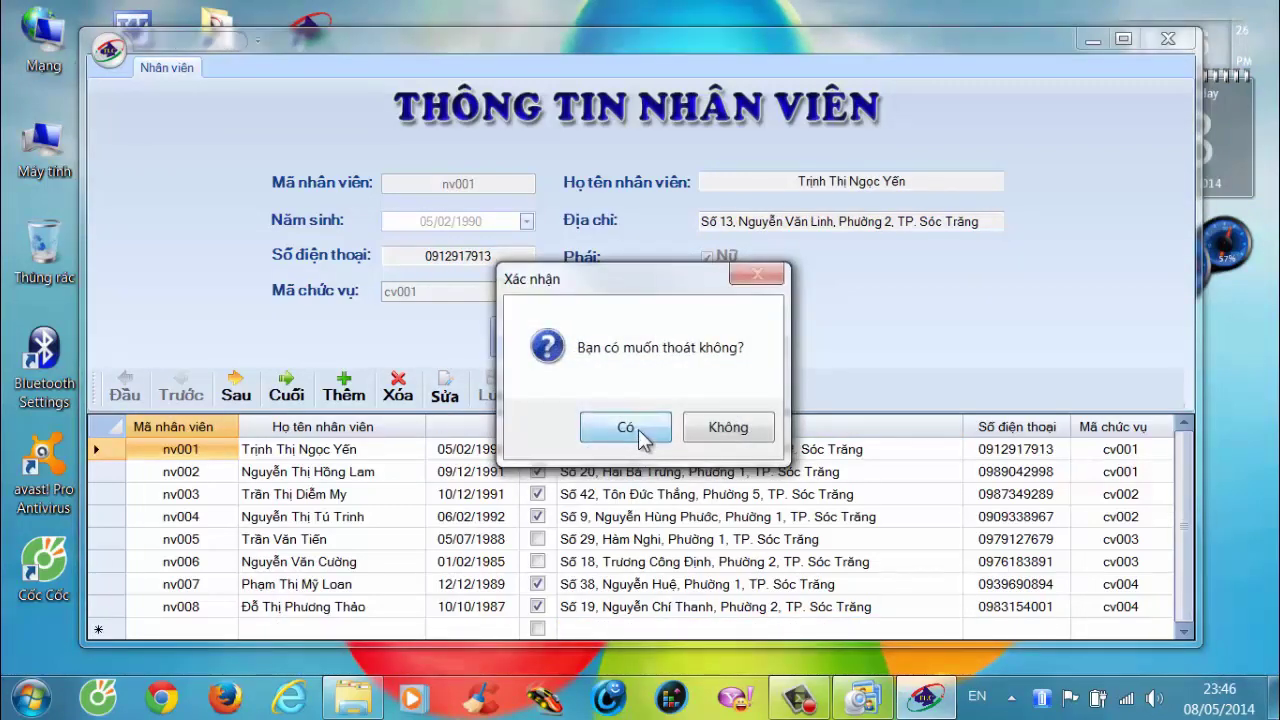
{"action": "left_click", "coordinate": [639, 429]}
{"action": "left_click", "coordinate": [404, 429]}
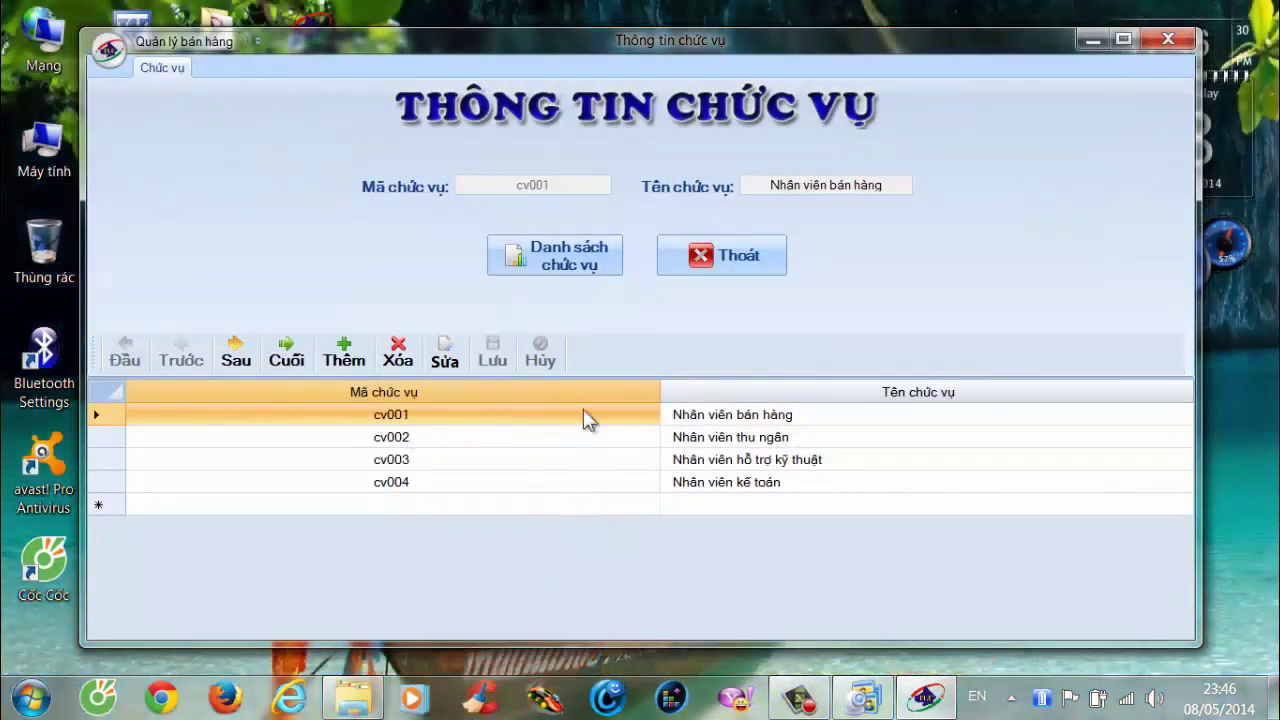
Add and save a position named Bảo vệ, and view the Danh sách chức vụ report.
{"action": "left_click", "coordinate": [352, 363]}
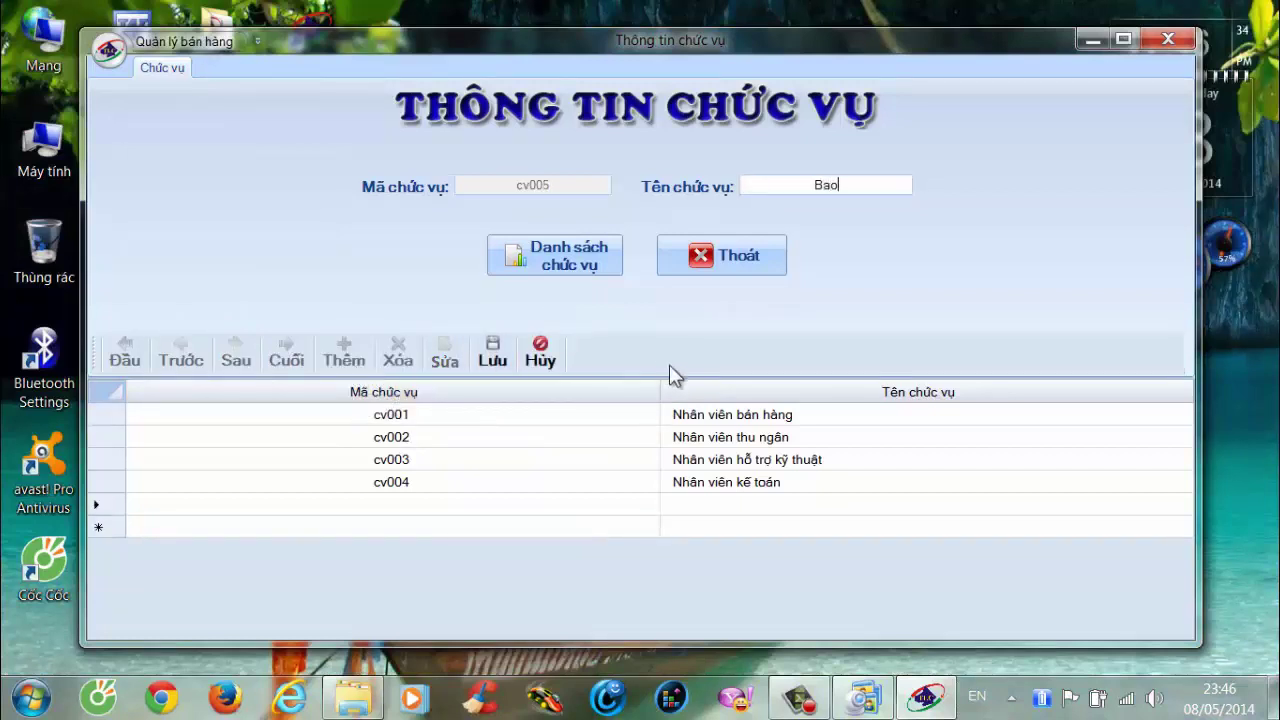
{"action": "type", "text": "Báo vệ"}
{"action": "left_click", "coordinate": [491, 361]}
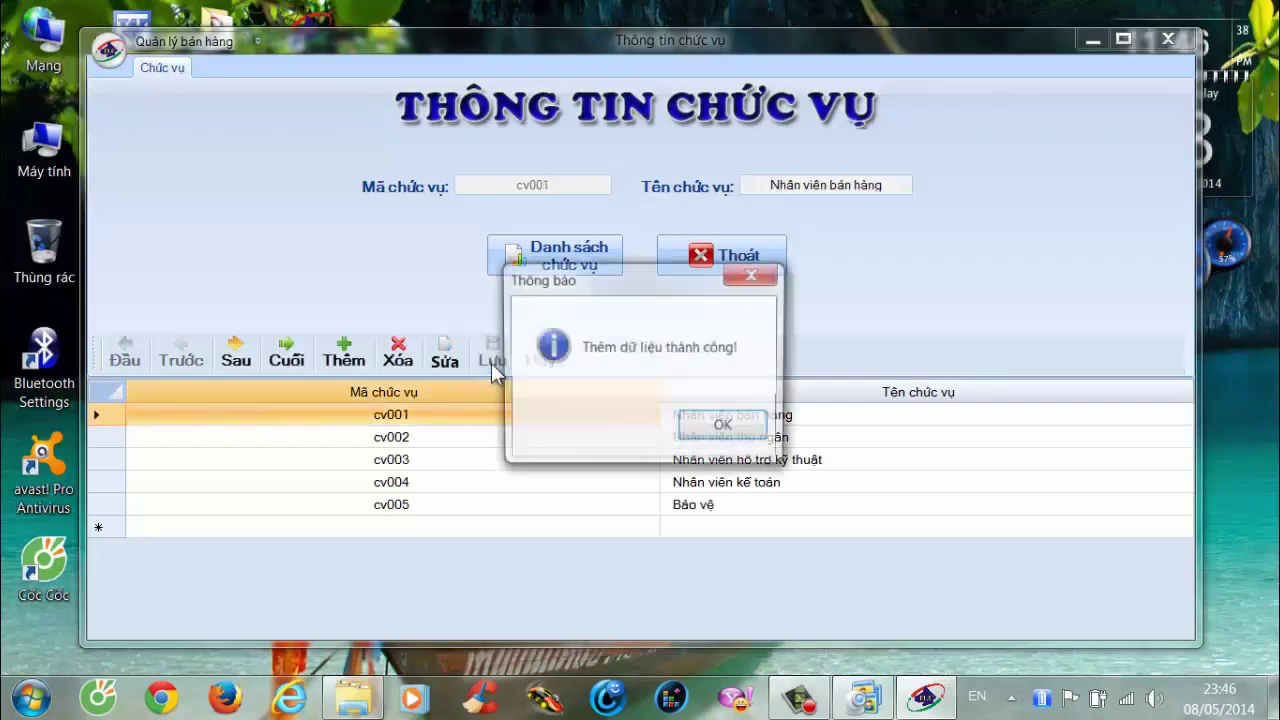
{"action": "left_click", "coordinate": [722, 425]}
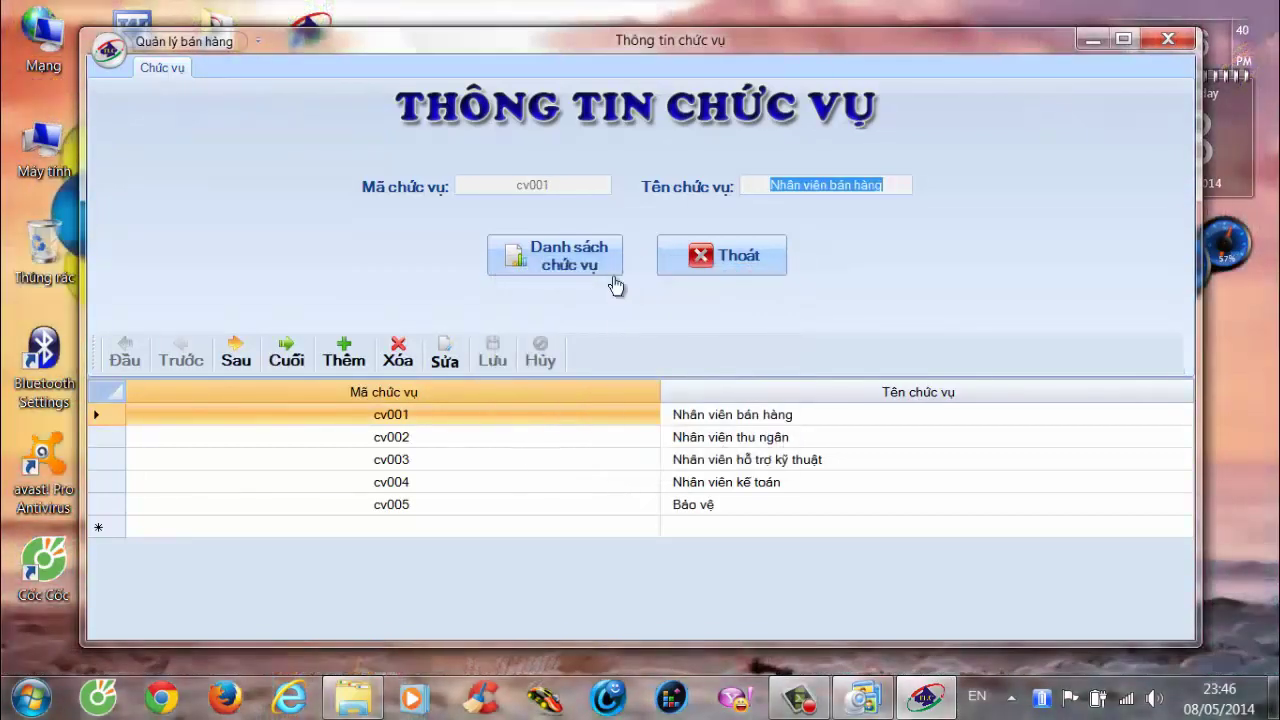
{"action": "left_click", "coordinate": [612, 279]}
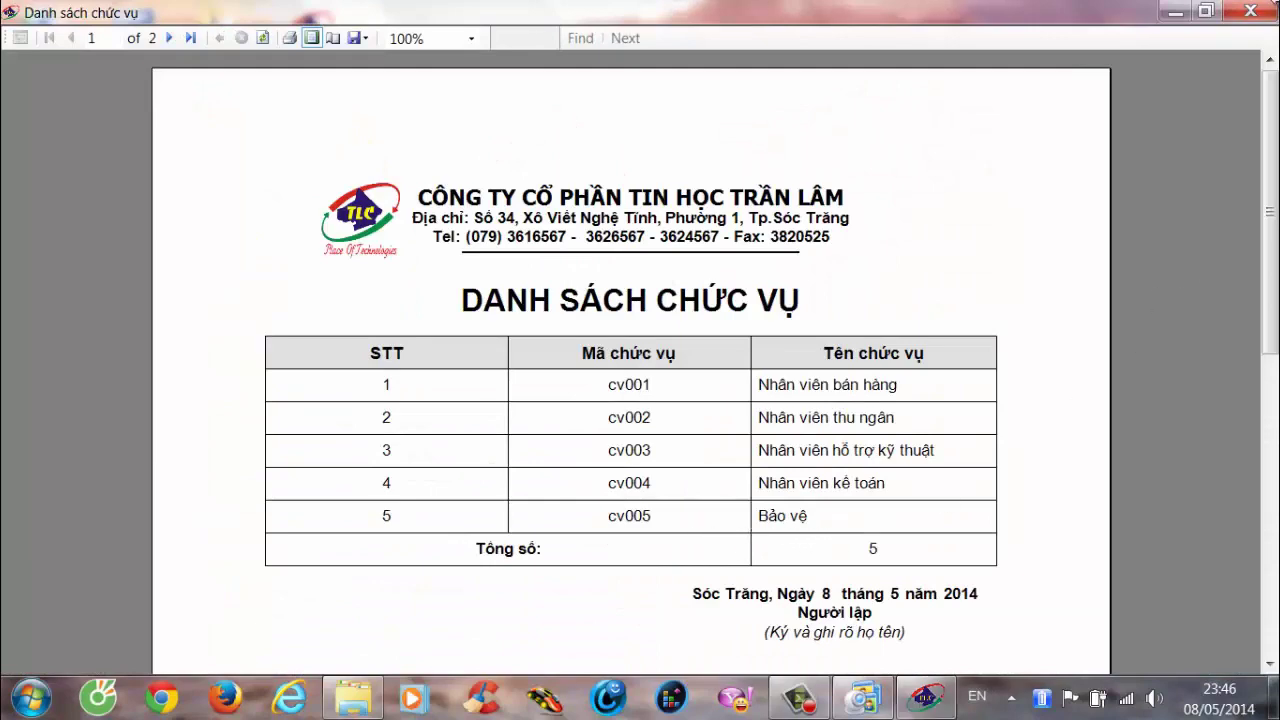
{"action": "left_click", "coordinate": [1250, 12]}
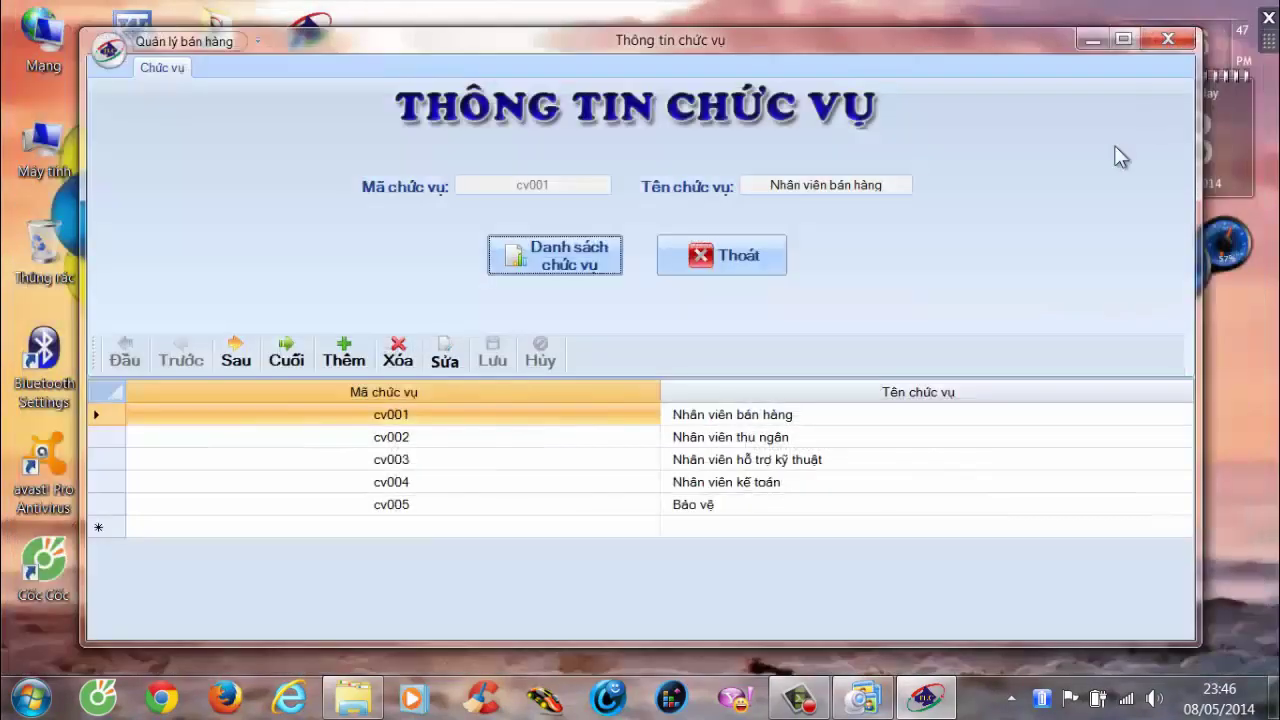
Rename the Bảo vệ position to Giữ xe, save it, and check the Danh sách chức vụ report.
{"action": "left_click", "coordinate": [418, 506]}
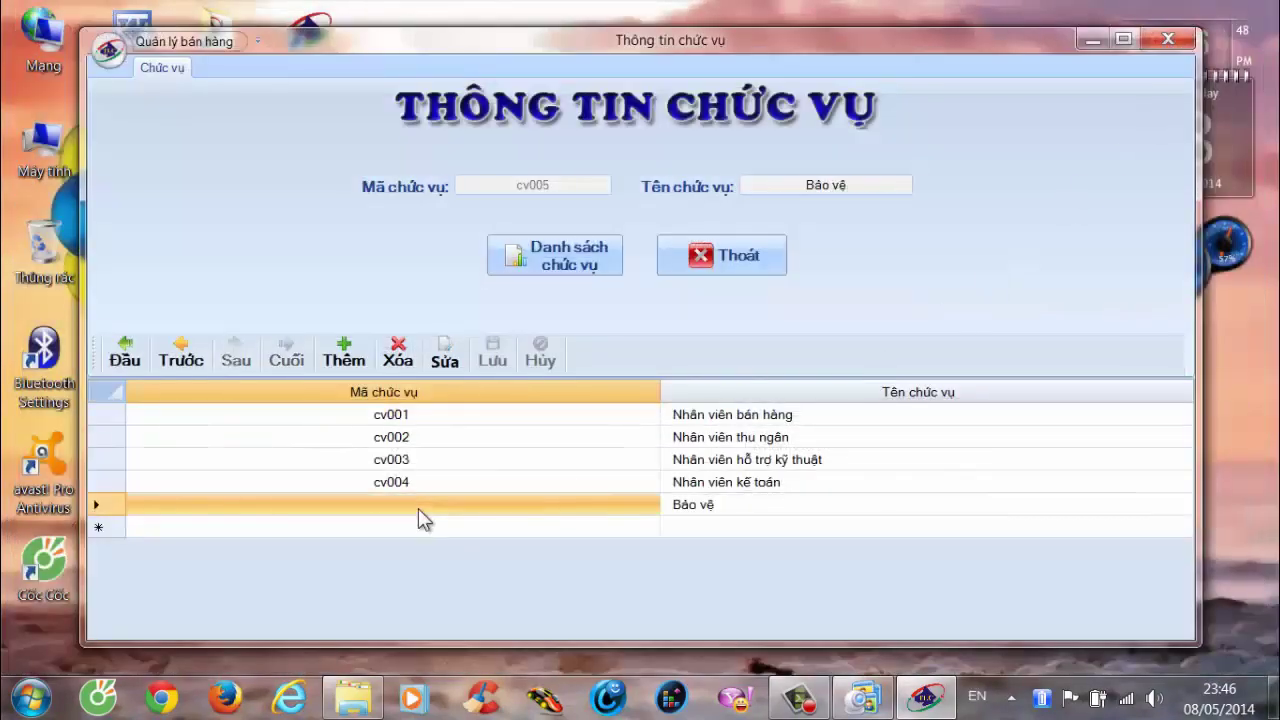
{"action": "left_click", "coordinate": [447, 355]}
{"action": "left_click", "coordinate": [868, 186]}
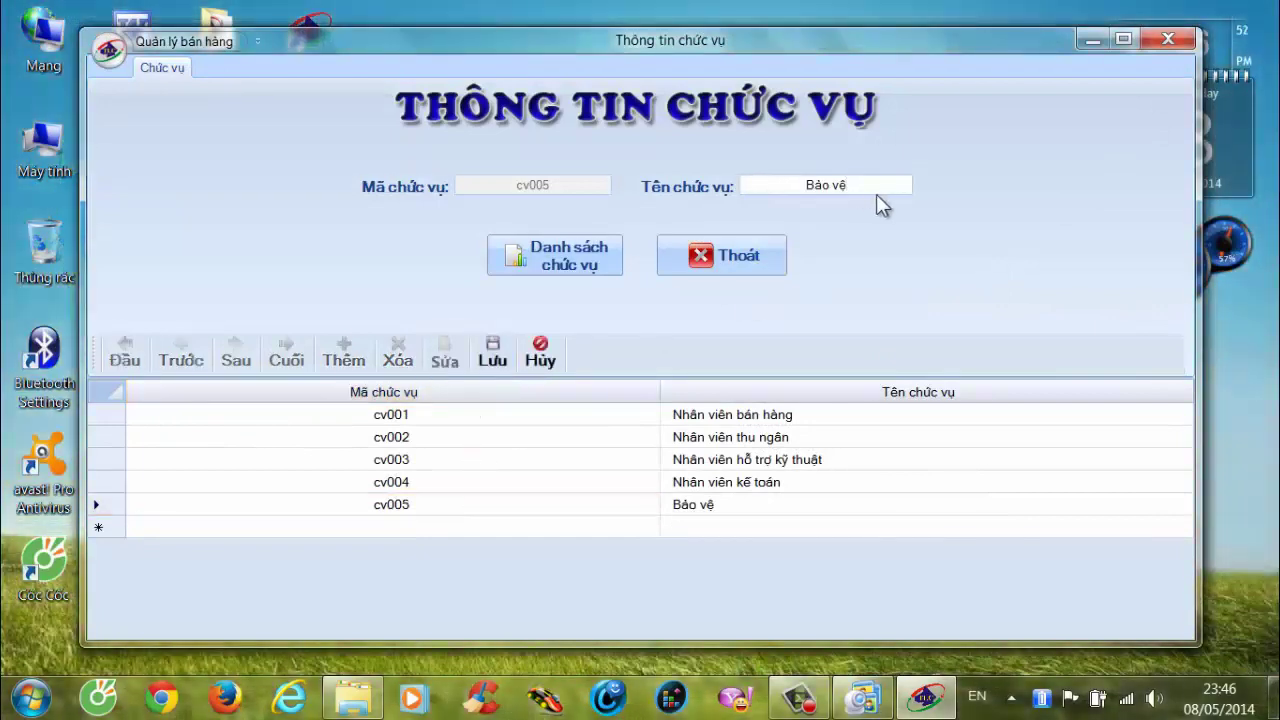
{"action": "key", "text": "ctrl+a"}
{"action": "type", "text": "Ta"}
{"action": "key", "text": "BackSpace"}
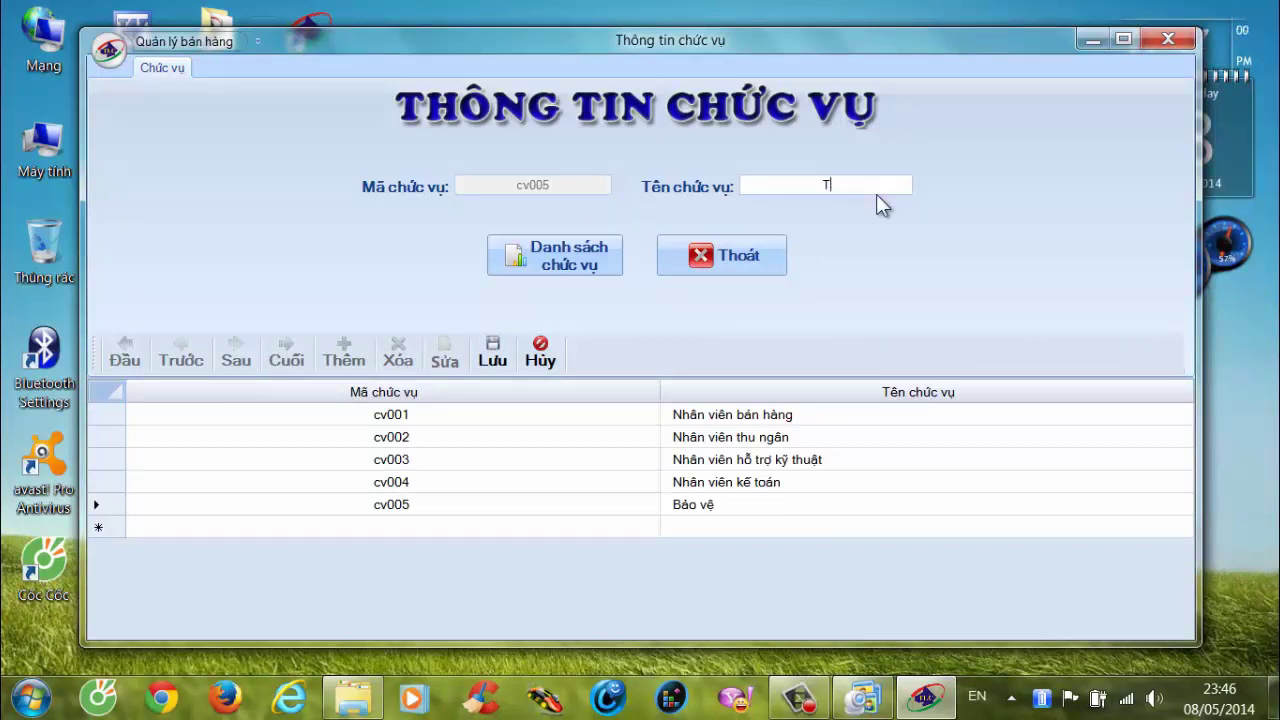
{"action": "key", "text": "BackSpace"}
{"action": "type", "text": "G"}
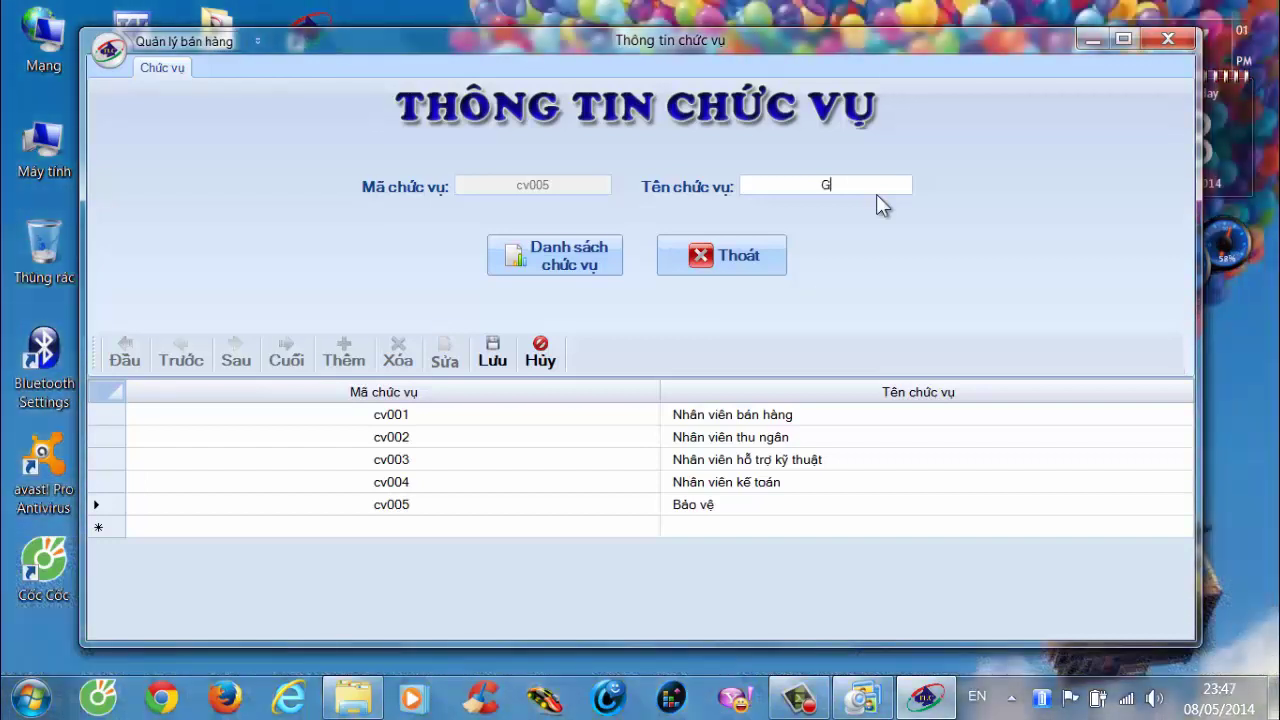
{"action": "type", "text": "iữ xe"}
{"action": "left_click", "coordinate": [488, 355]}
{"action": "left_click", "coordinate": [718, 427]}
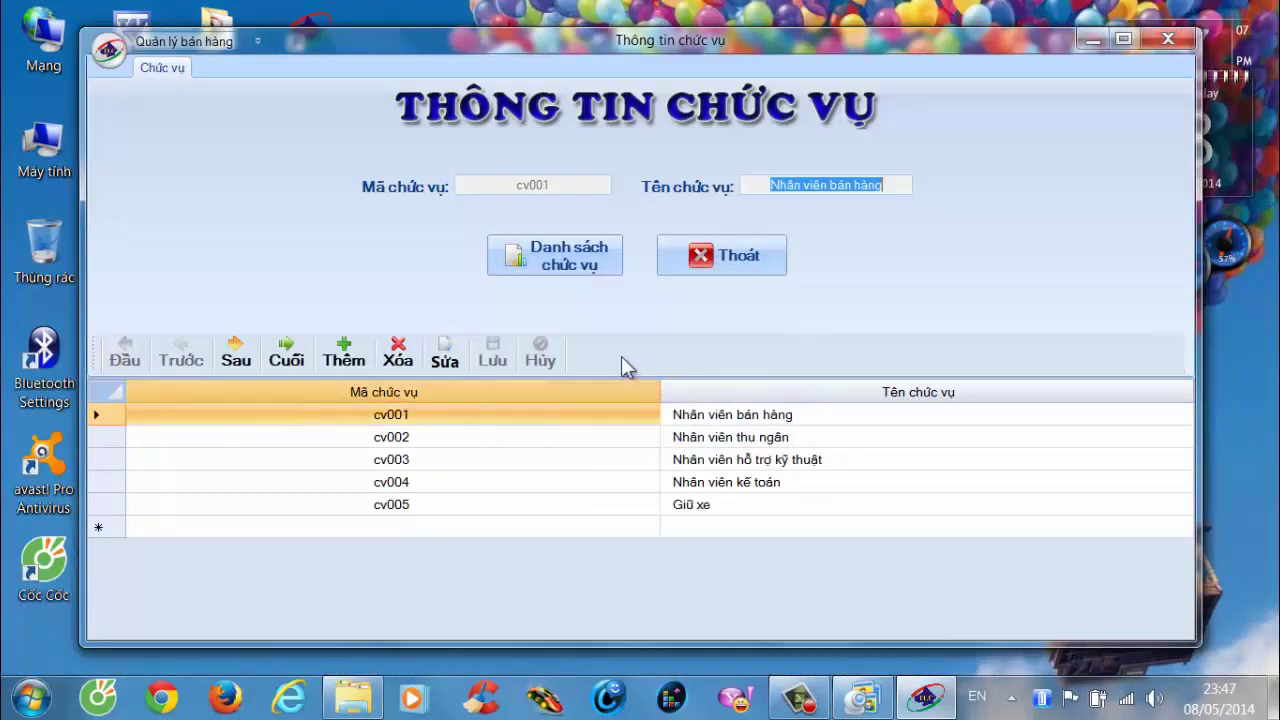
{"action": "left_click", "coordinate": [590, 265]}
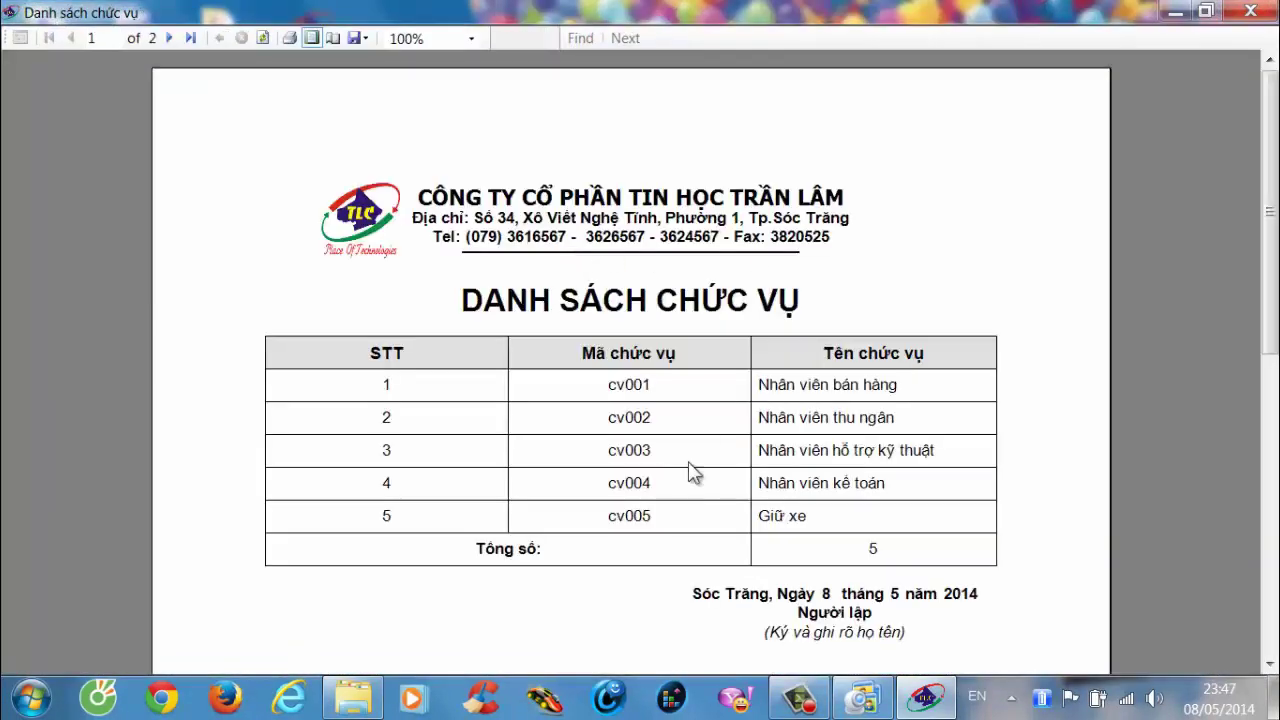
{"action": "left_click", "coordinate": [1257, 20]}
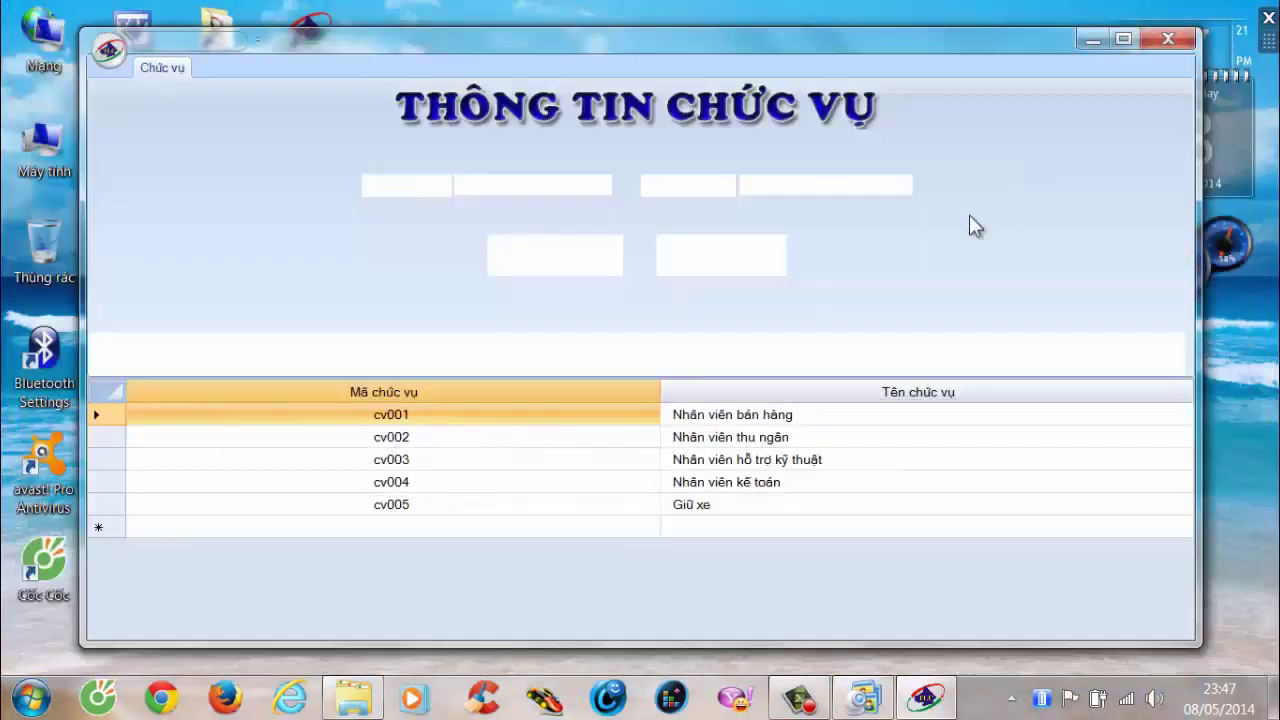
Delete the Giữ xe position from the position list.
{"action": "left_click", "coordinate": [530, 508]}
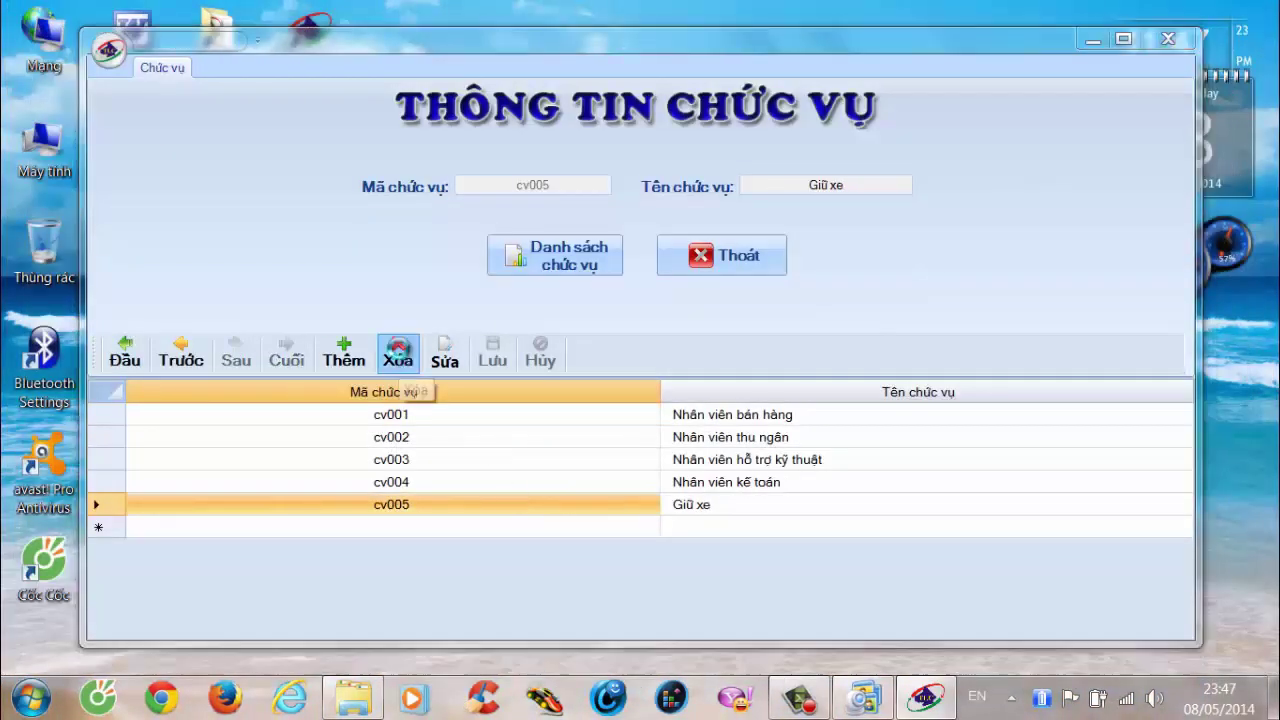
{"action": "left_click", "coordinate": [400, 358]}
{"action": "left_click", "coordinate": [615, 427]}
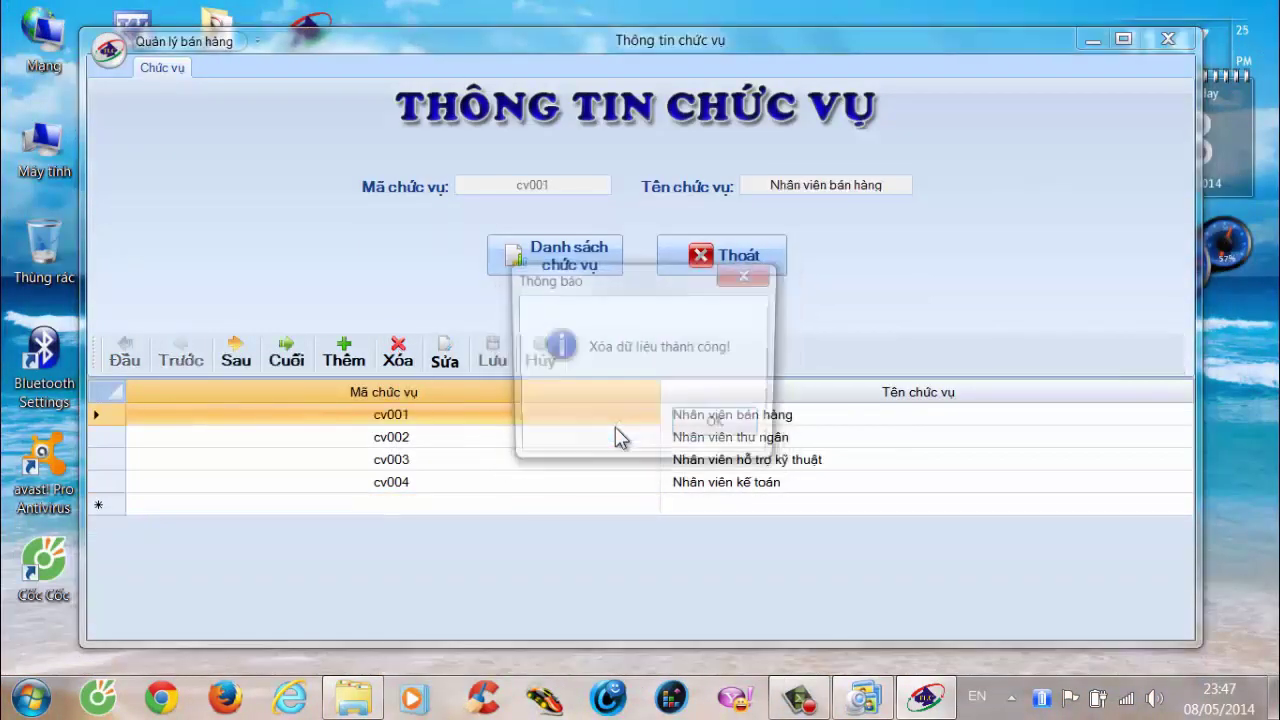
{"action": "left_click", "coordinate": [718, 428]}
Exit the position form and open the Khách Hàng form.
{"action": "left_click", "coordinate": [733, 272]}
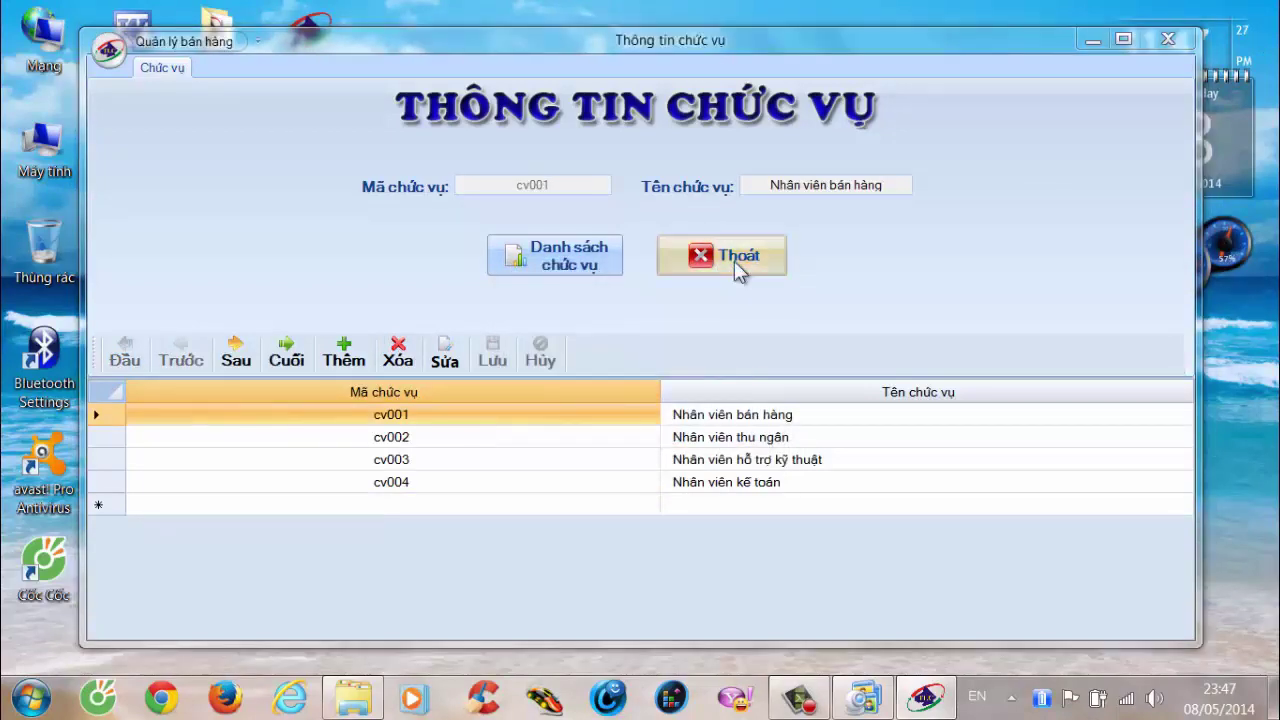
{"action": "left_click", "coordinate": [623, 427]}
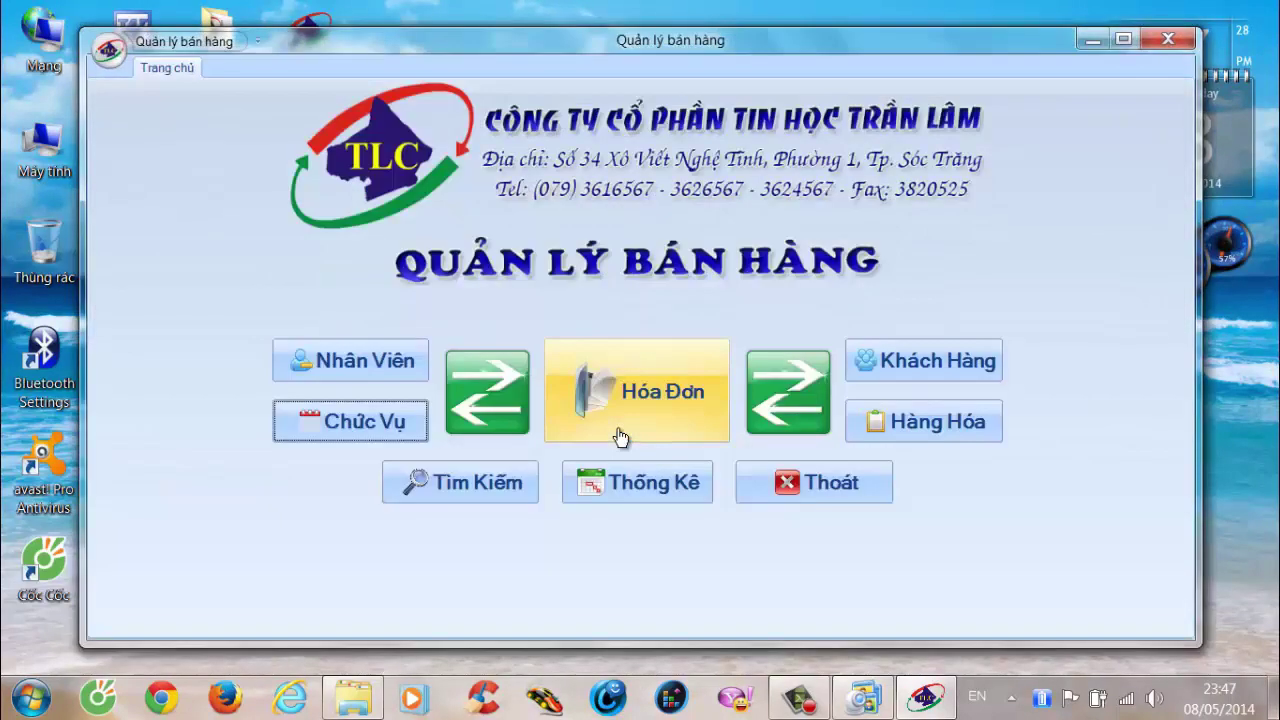
{"action": "left_click", "coordinate": [885, 360]}
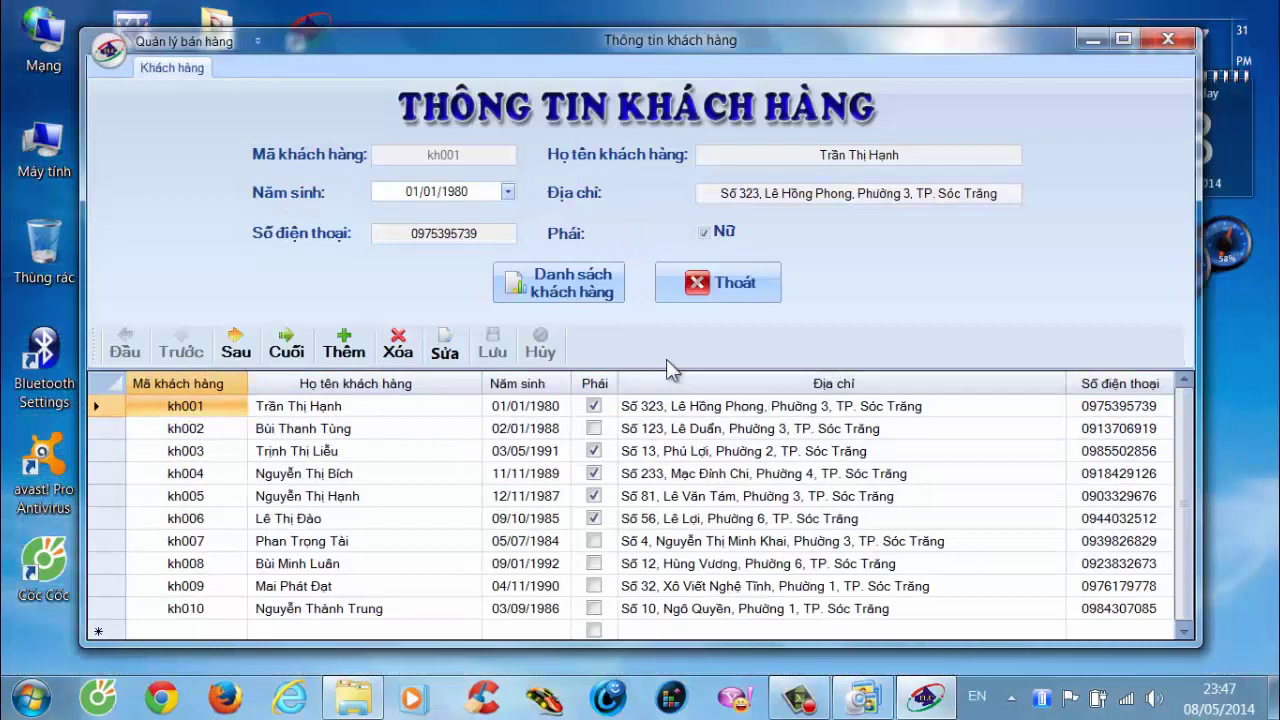
Start a new customer record and enter the customer's full name, date of birth and address.
{"action": "left_click", "coordinate": [343, 344]}
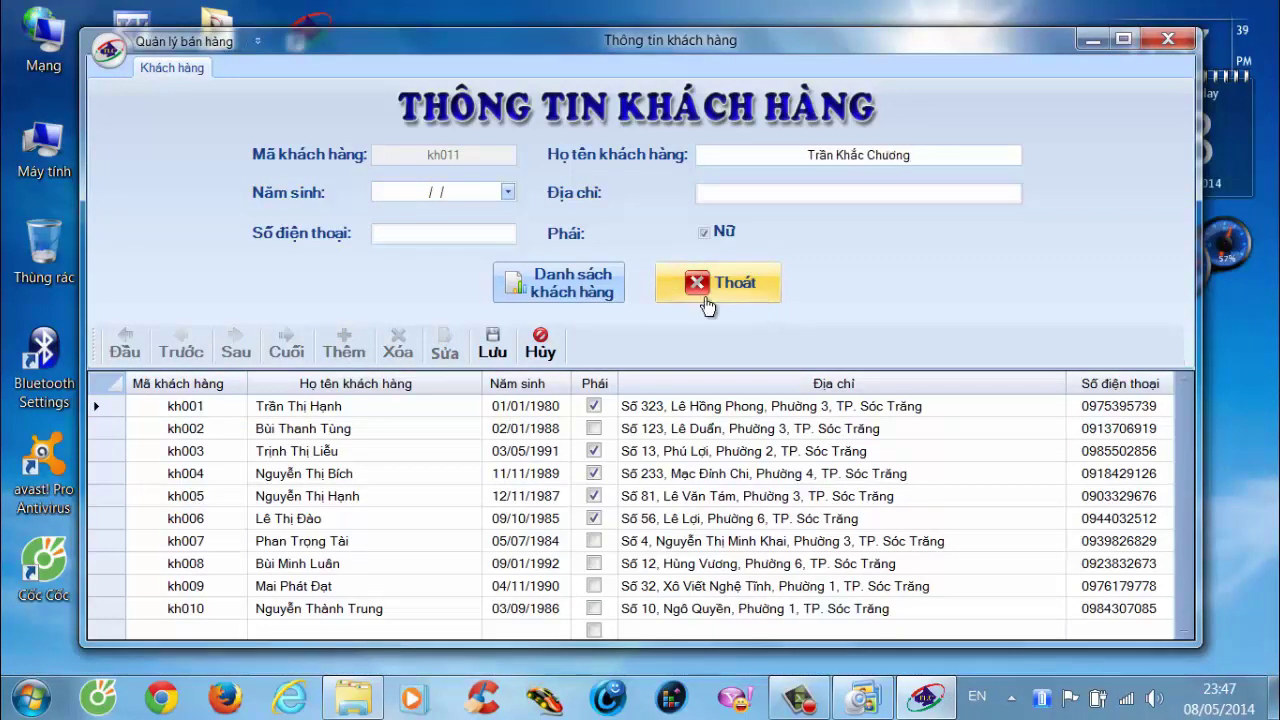
{"action": "left_click", "coordinate": [488, 195]}
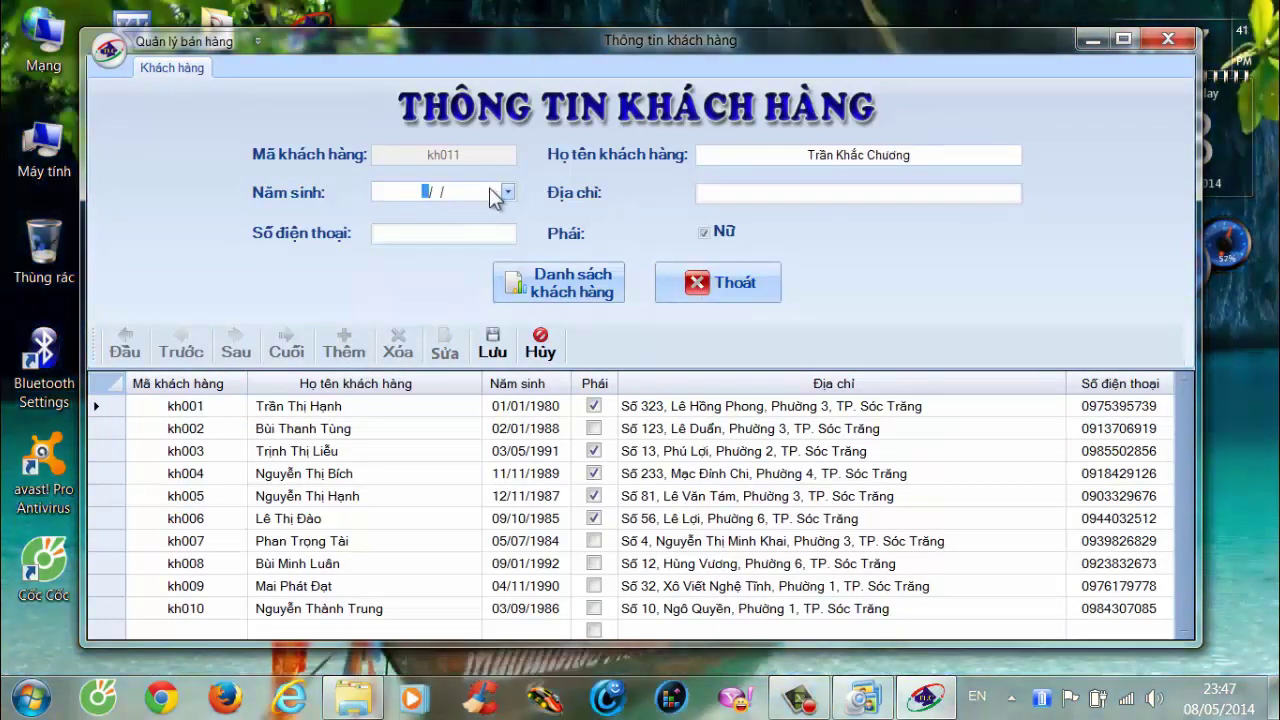
{"action": "type", "text": "05/01/1993"}
{"action": "key", "text": "Tab"}
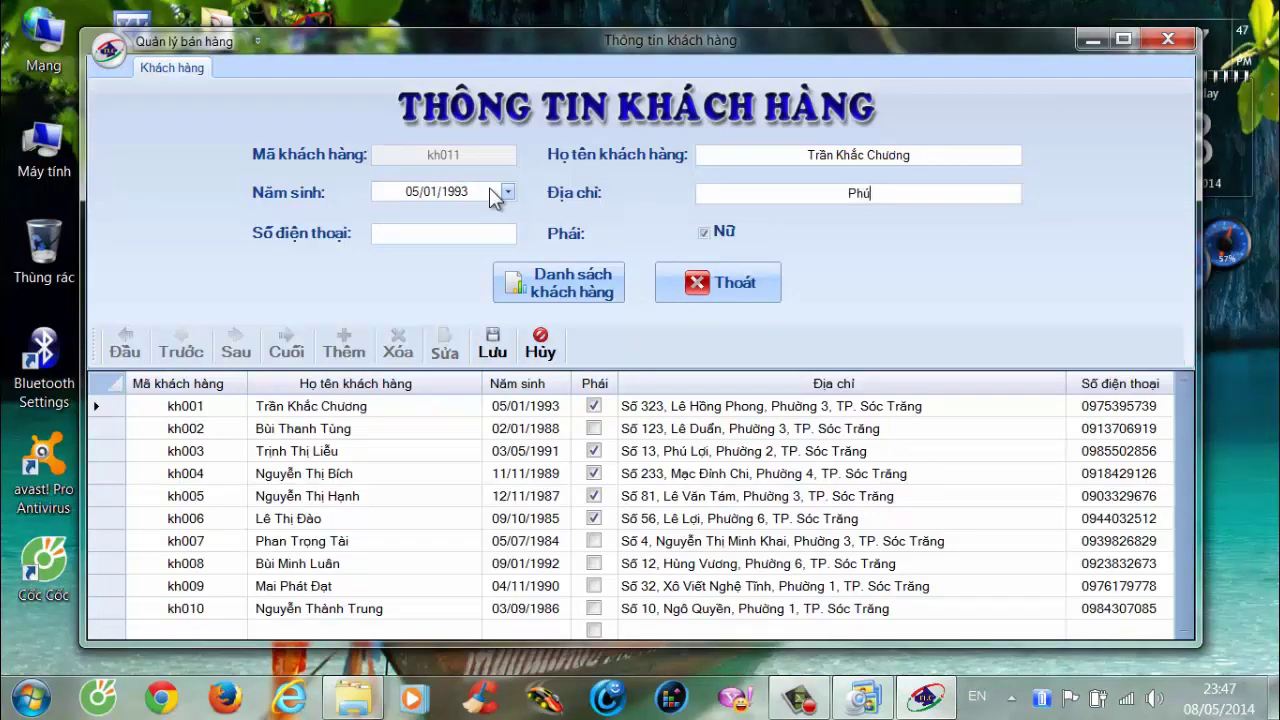
{"action": "type", "text": "Phú Hữu - Long Phú"}
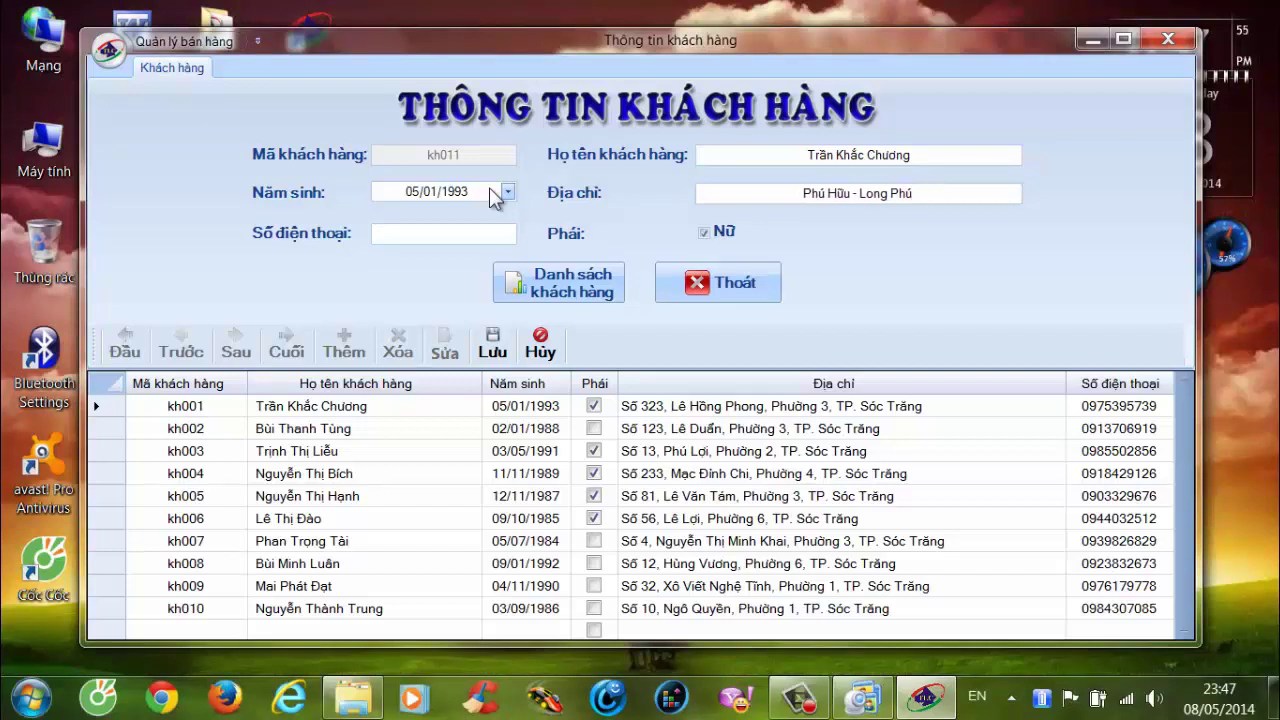
{"action": "type", "text": "- Sóc Trang"}
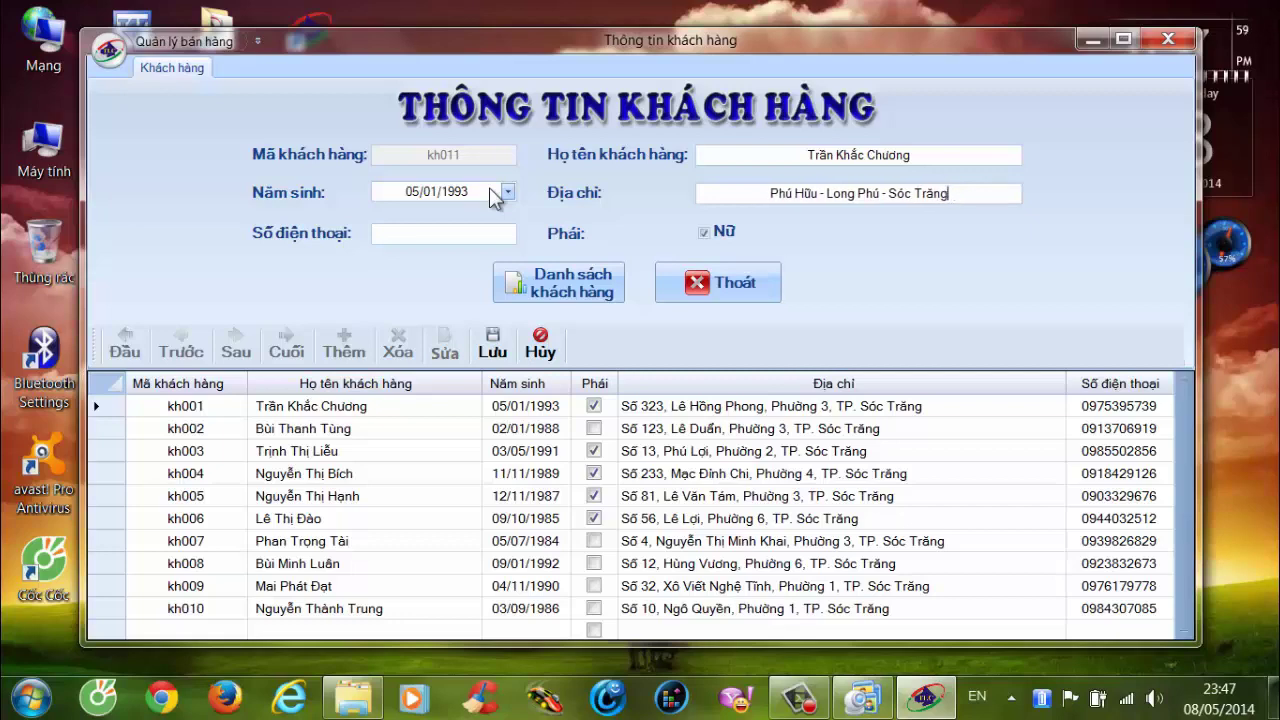
Enter the new customer's phone number, clear Nữ, and save the record.
{"action": "left_click", "coordinate": [495, 236]}
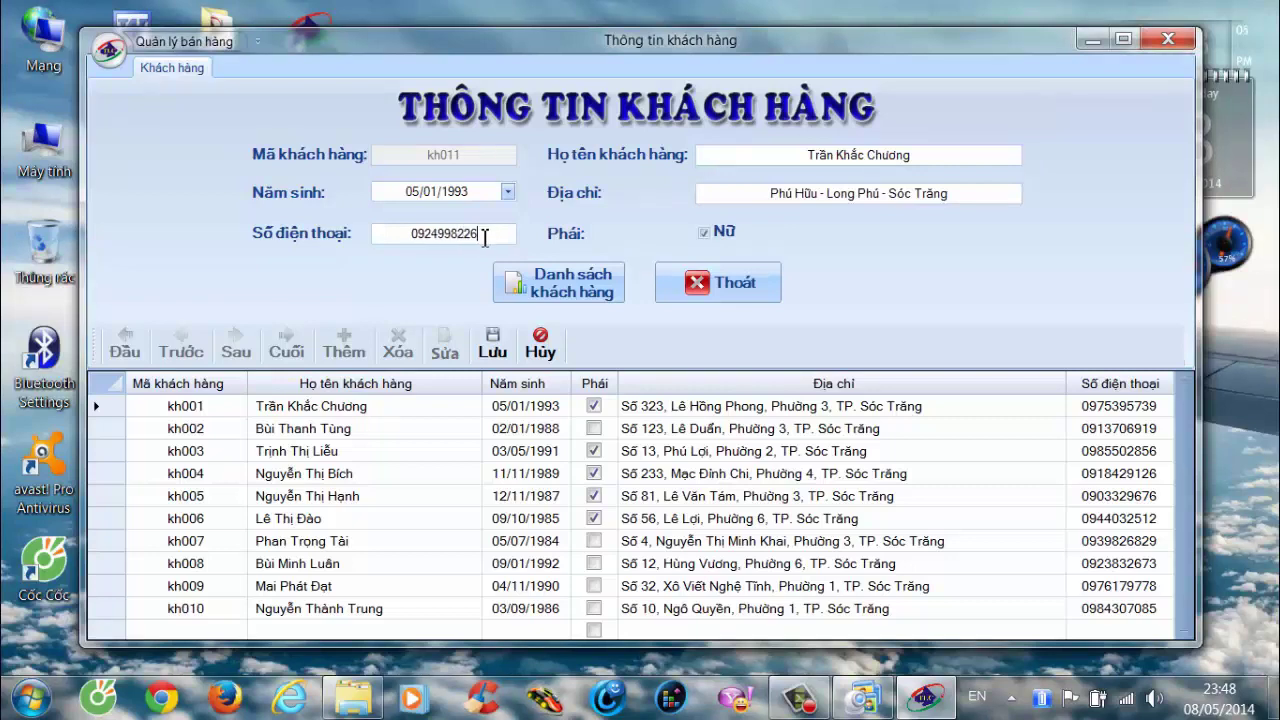
{"action": "left_click", "coordinate": [704, 233]}
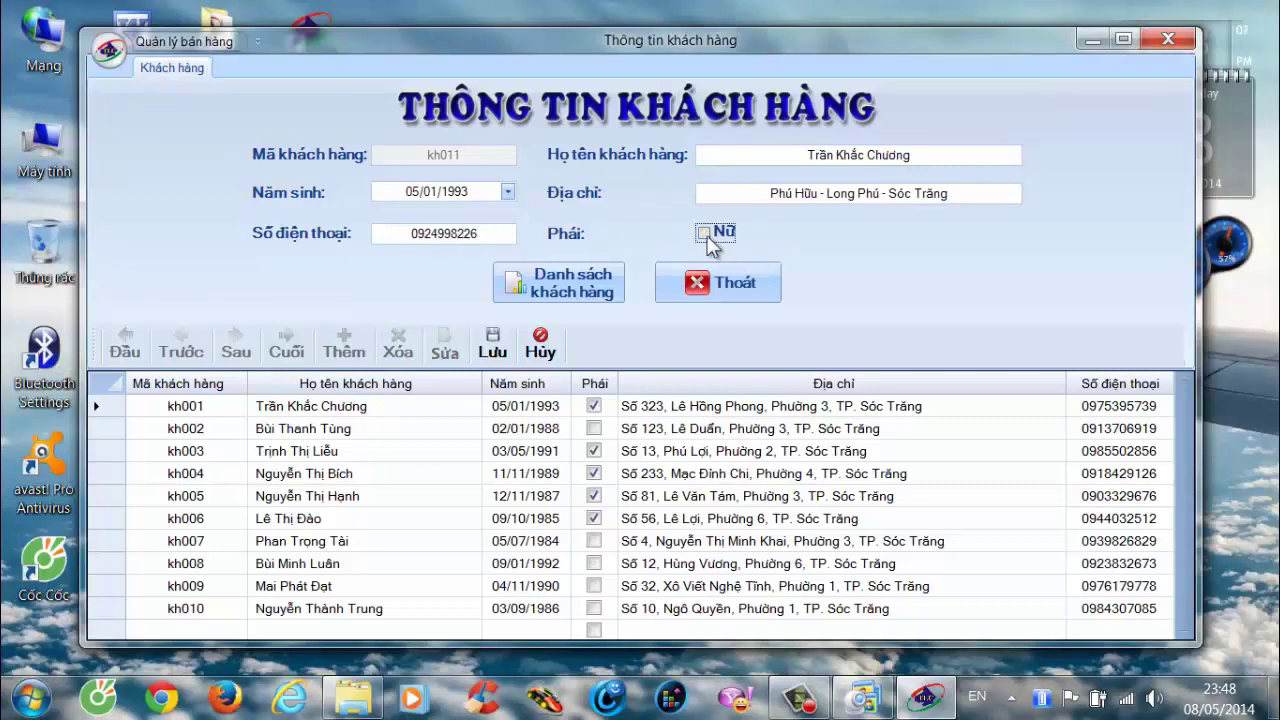
{"action": "left_click", "coordinate": [496, 352]}
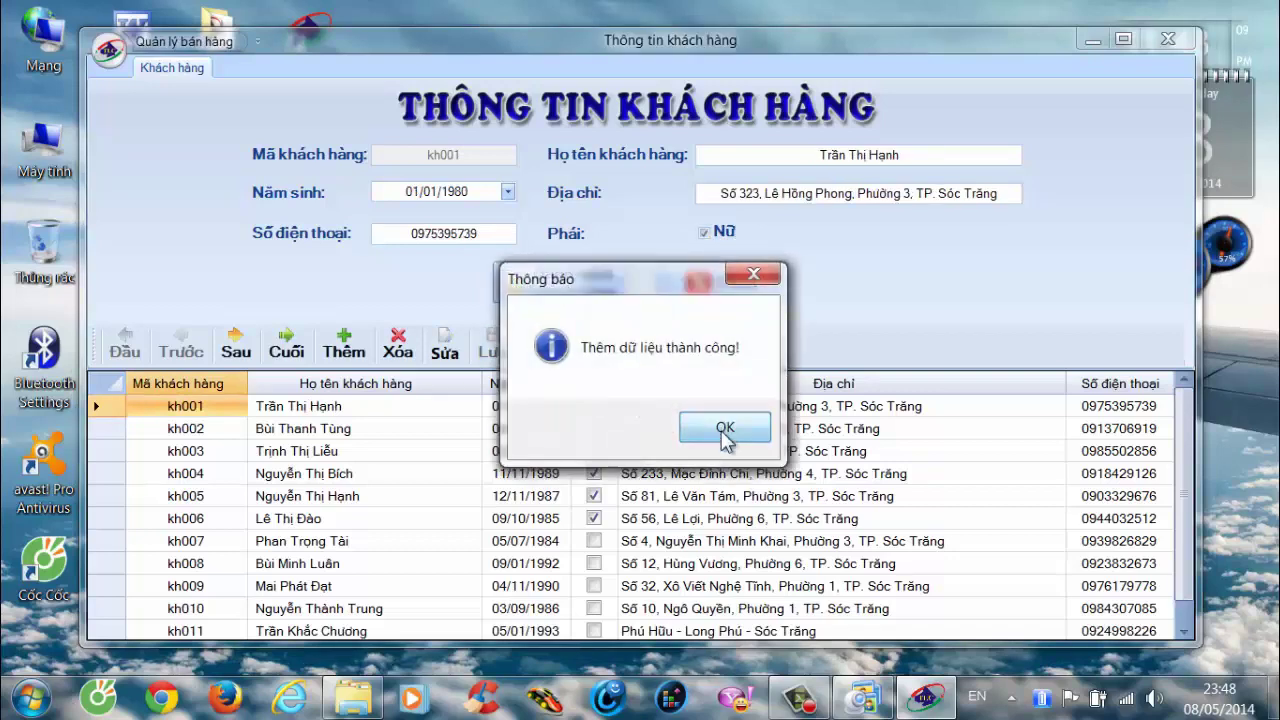
{"action": "left_click", "coordinate": [722, 425]}
Select the new customer's row, then review and close the Danh sách khách hàng report.
{"action": "left_click_drag", "start_coordinate": [1185, 437], "coordinate": [1188, 527]}
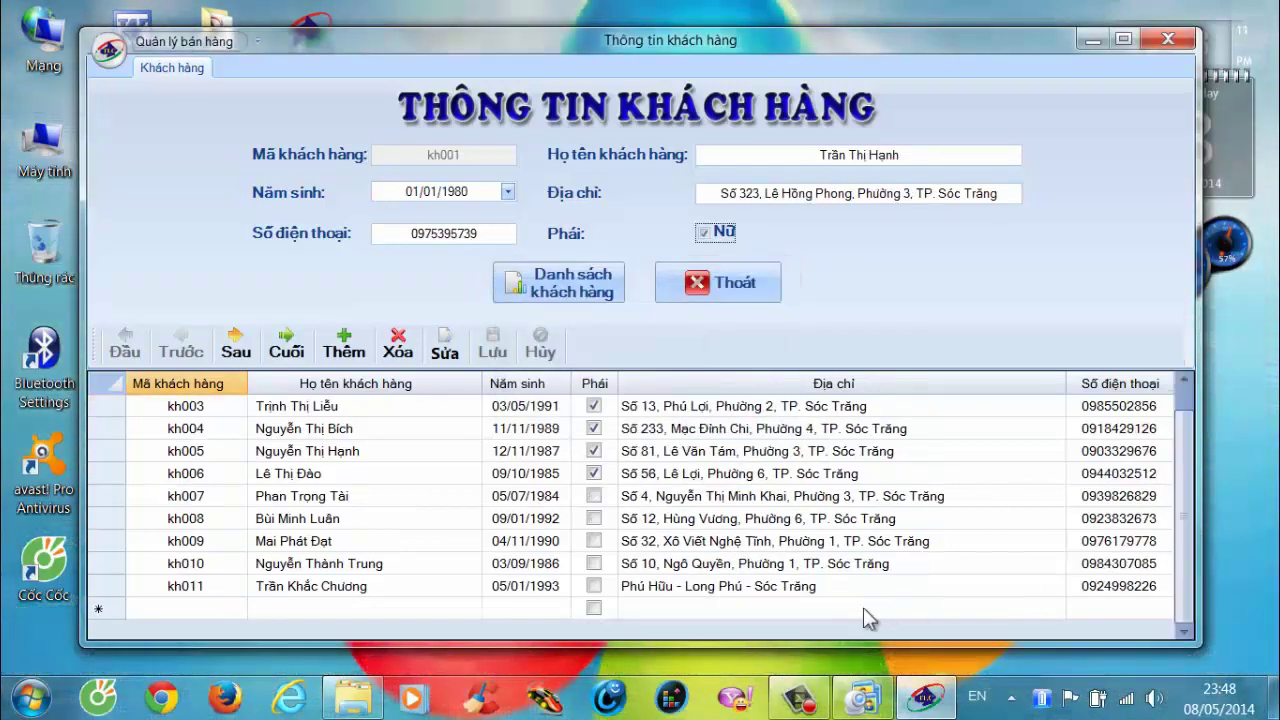
{"action": "left_click", "coordinate": [832, 586]}
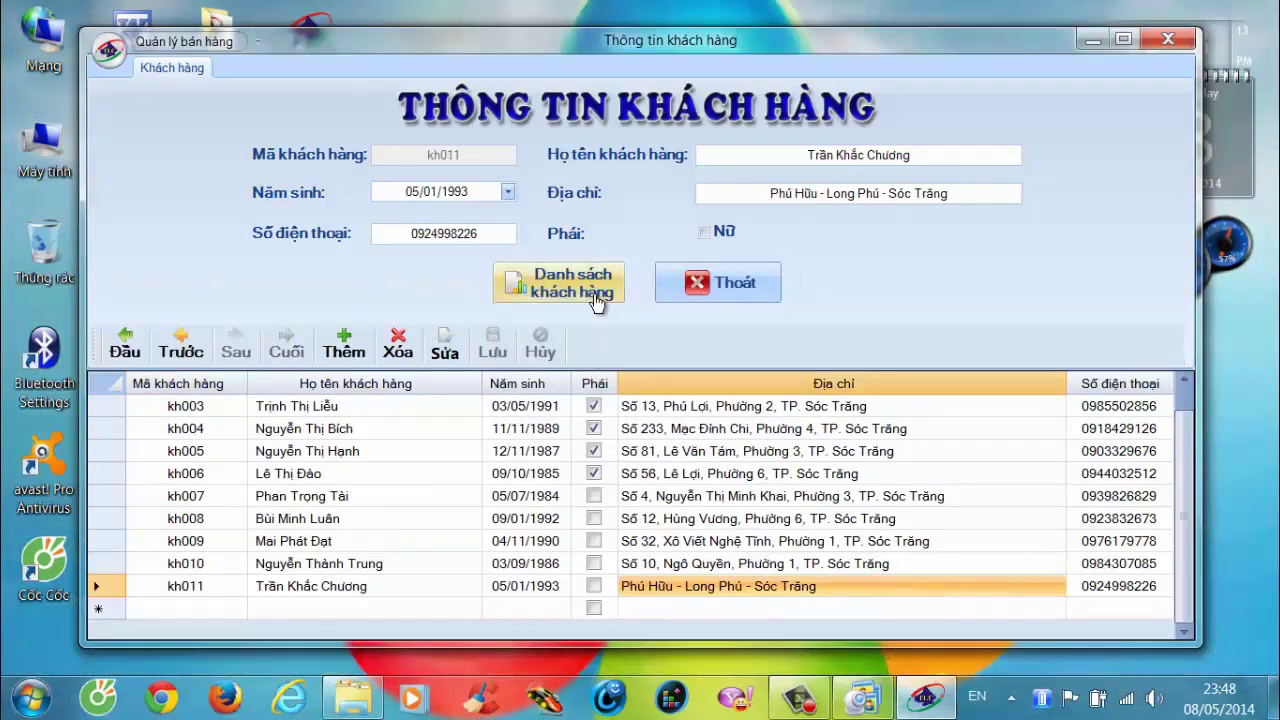
{"action": "left_click", "coordinate": [566, 284]}
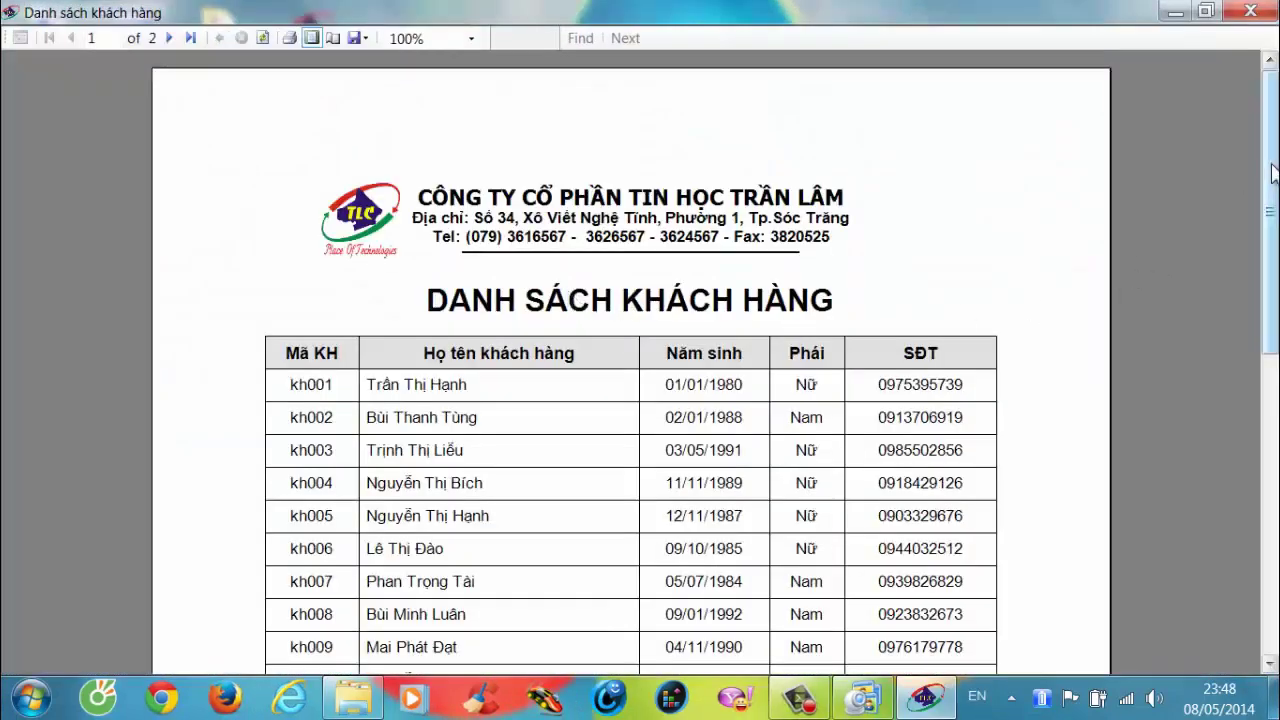
{"action": "mouse_move", "coordinate": [1270, 174]}
{"action": "left_mouse_down"}
{"action": "mouse_move", "coordinate": [1277, 260]}
{"action": "mouse_move", "coordinate": [1277, 245]}
{"action": "left_mouse_up"}
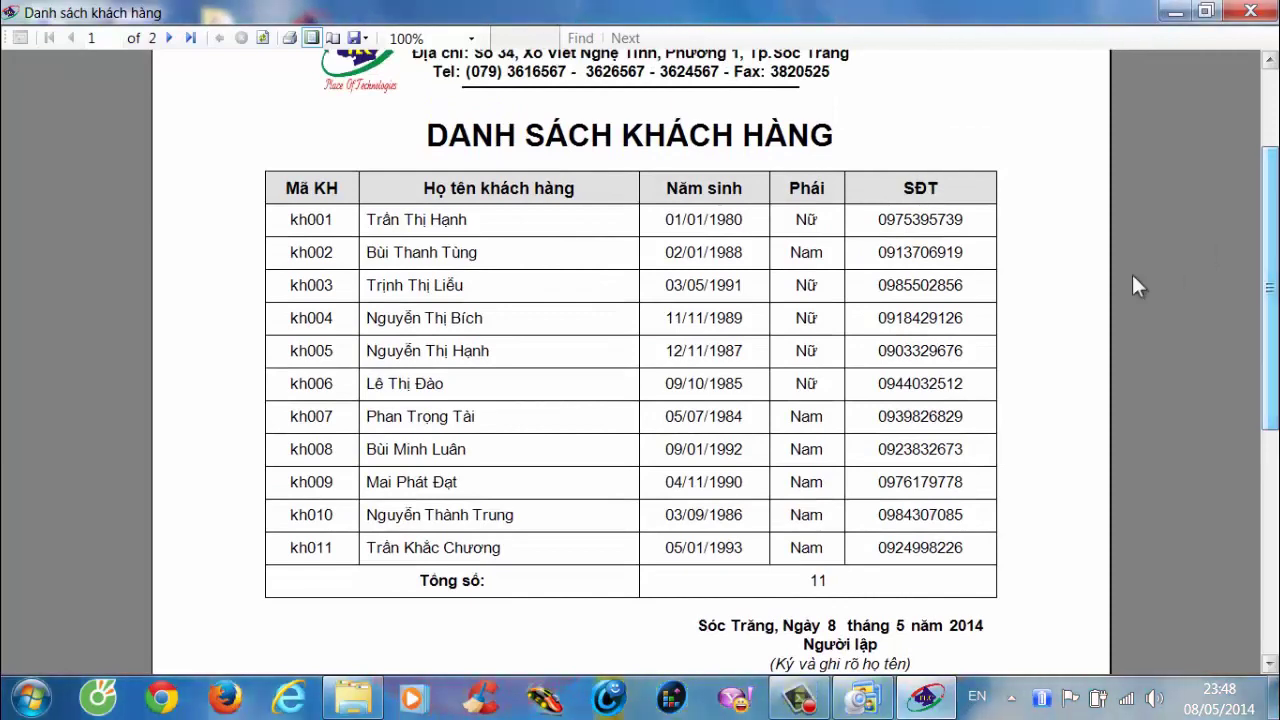
{"action": "left_click", "coordinate": [1250, 12]}
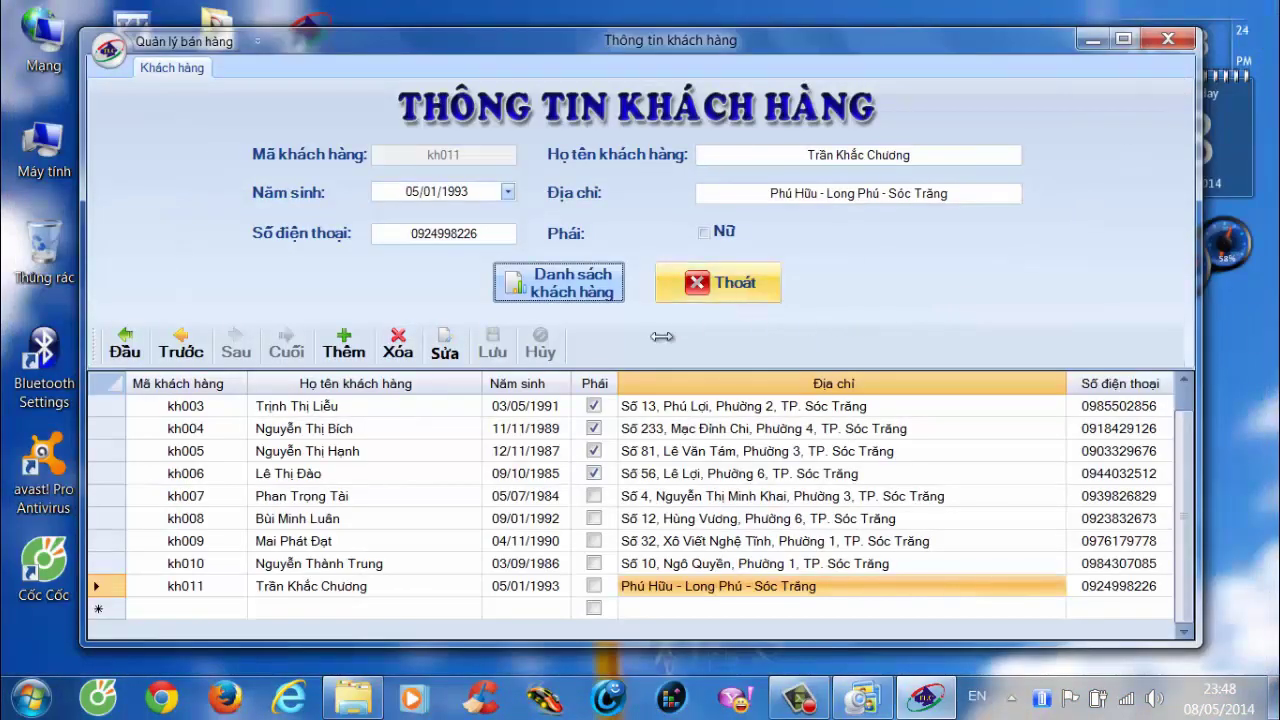
Exit the customer form, confirm leaving, and open the Hàng Hóa form.
{"action": "left_click", "coordinate": [700, 283]}
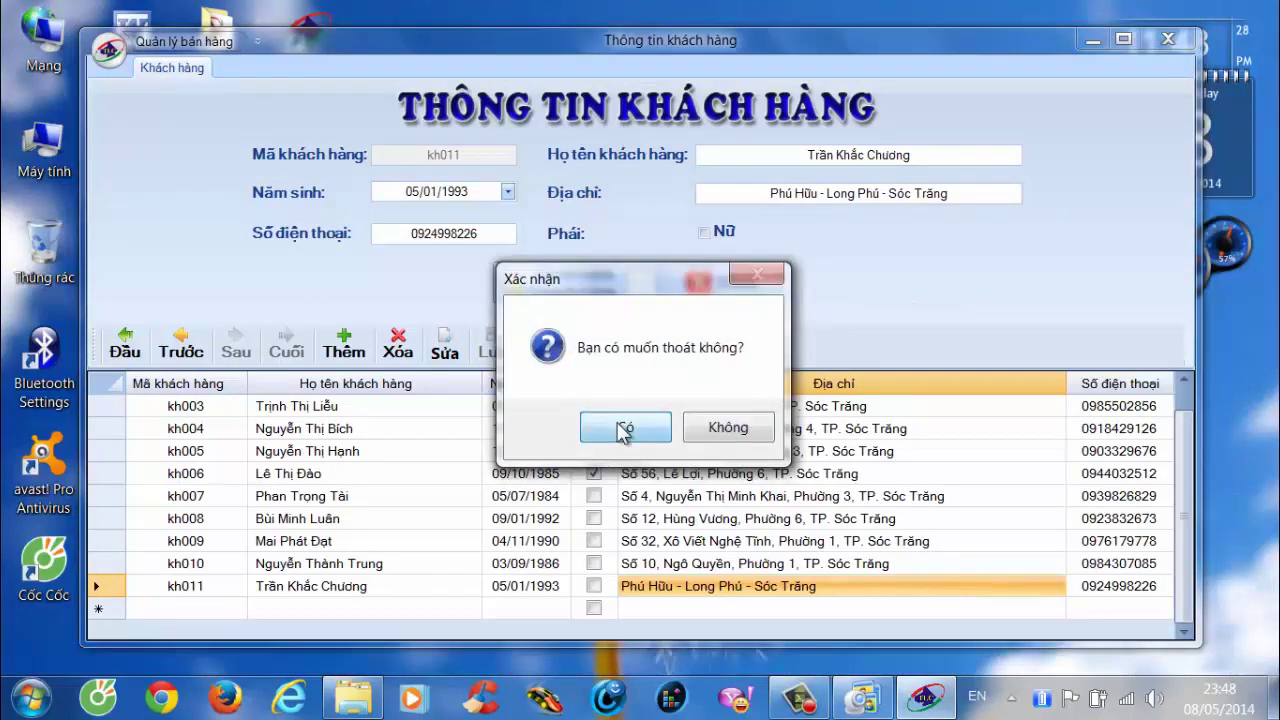
{"action": "left_click", "coordinate": [624, 428]}
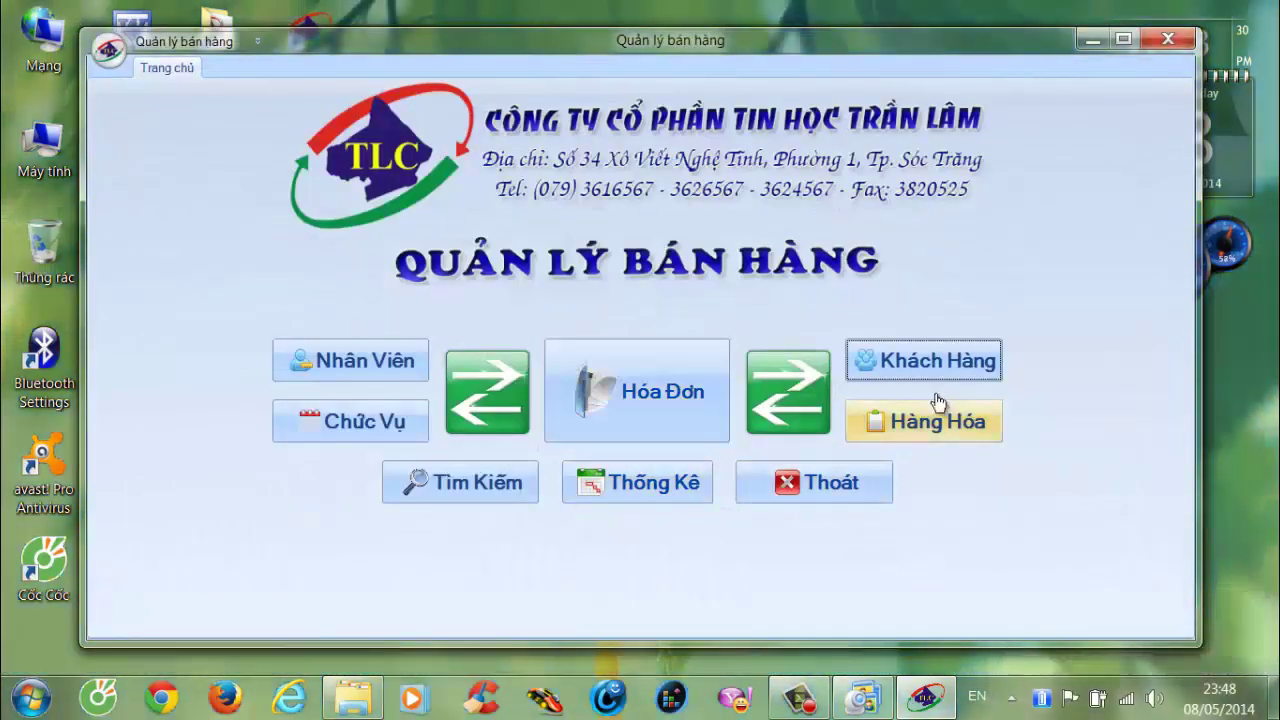
{"action": "left_click", "coordinate": [937, 401]}
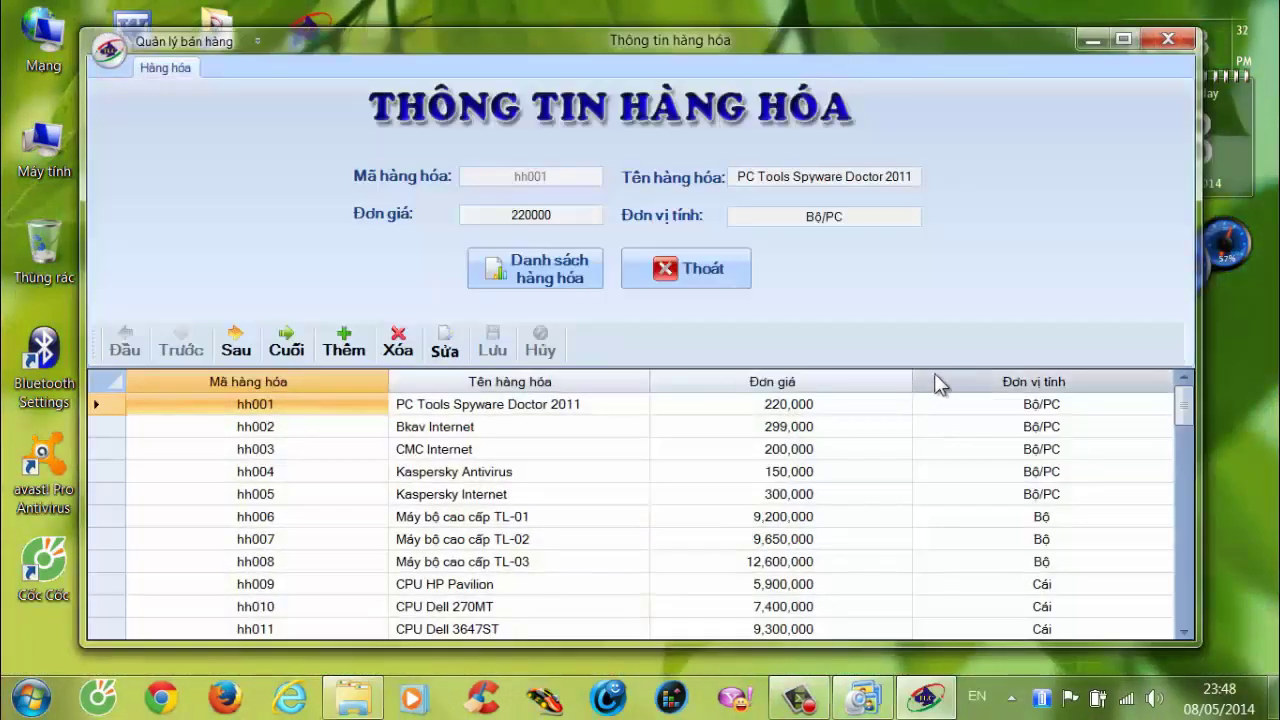
Look through the product list down to its end, then review and close the Danh sách hàng hóa report.
{"action": "left_click_drag", "start_coordinate": [1187, 413], "coordinate": [1190, 620]}
{"action": "left_click", "coordinate": [562, 263]}
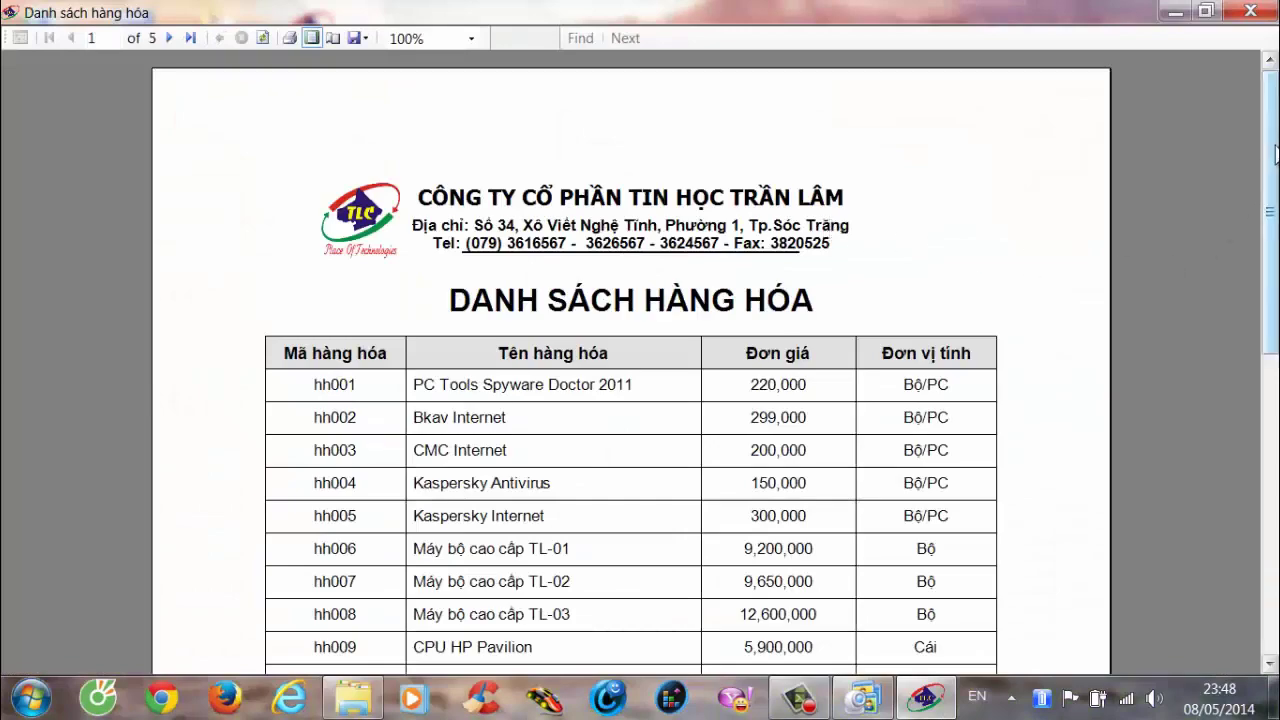
{"action": "mouse_move", "coordinate": [1270, 180]}
{"action": "left_mouse_down"}
{"action": "mouse_move", "coordinate": [1272, 443]}
{"action": "mouse_move", "coordinate": [1257, 163]}
{"action": "left_mouse_up"}
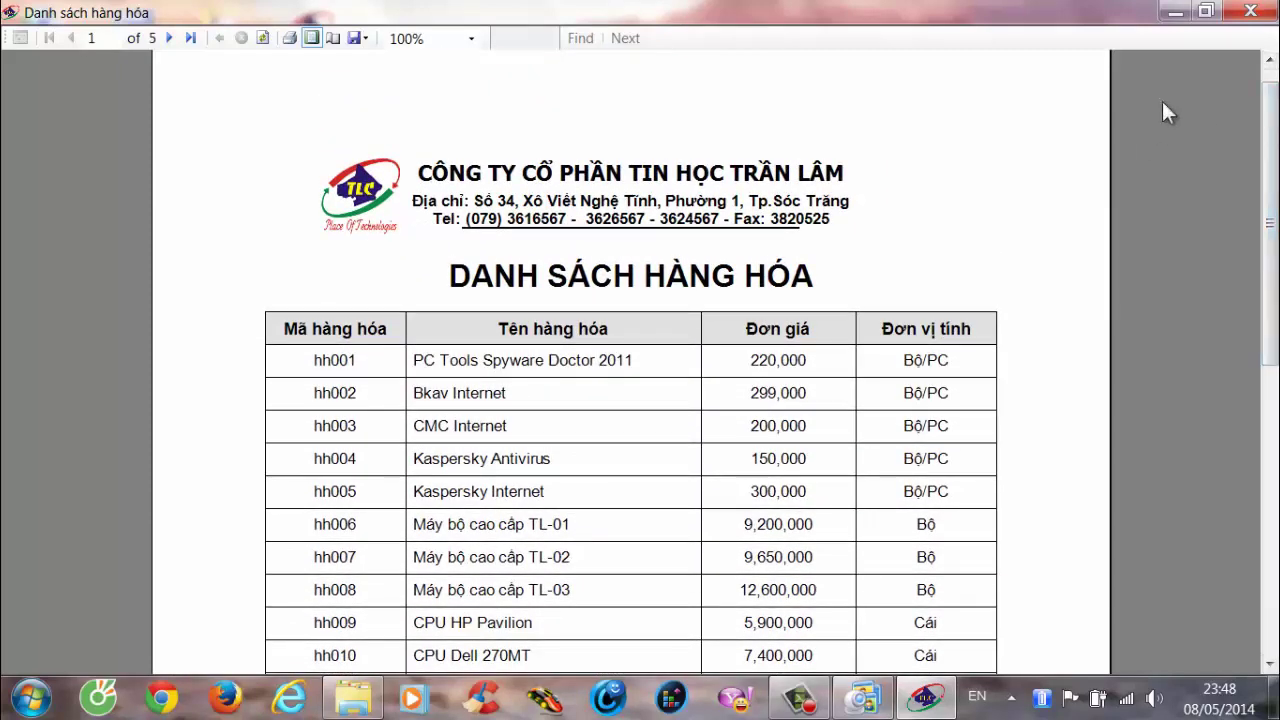
{"action": "key", "text": "alt+F4"}
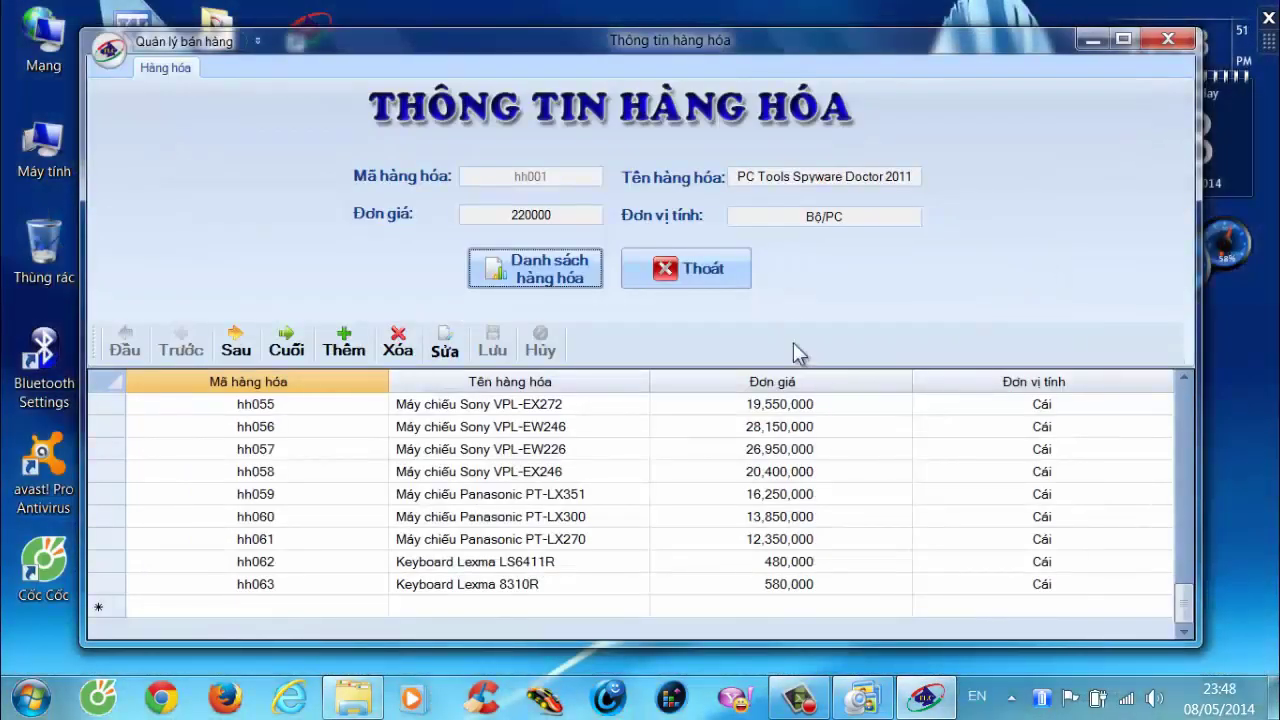
Exit the product form, confirm leaving, and open the Hóa Đơn form.
{"action": "left_click", "coordinate": [680, 270]}
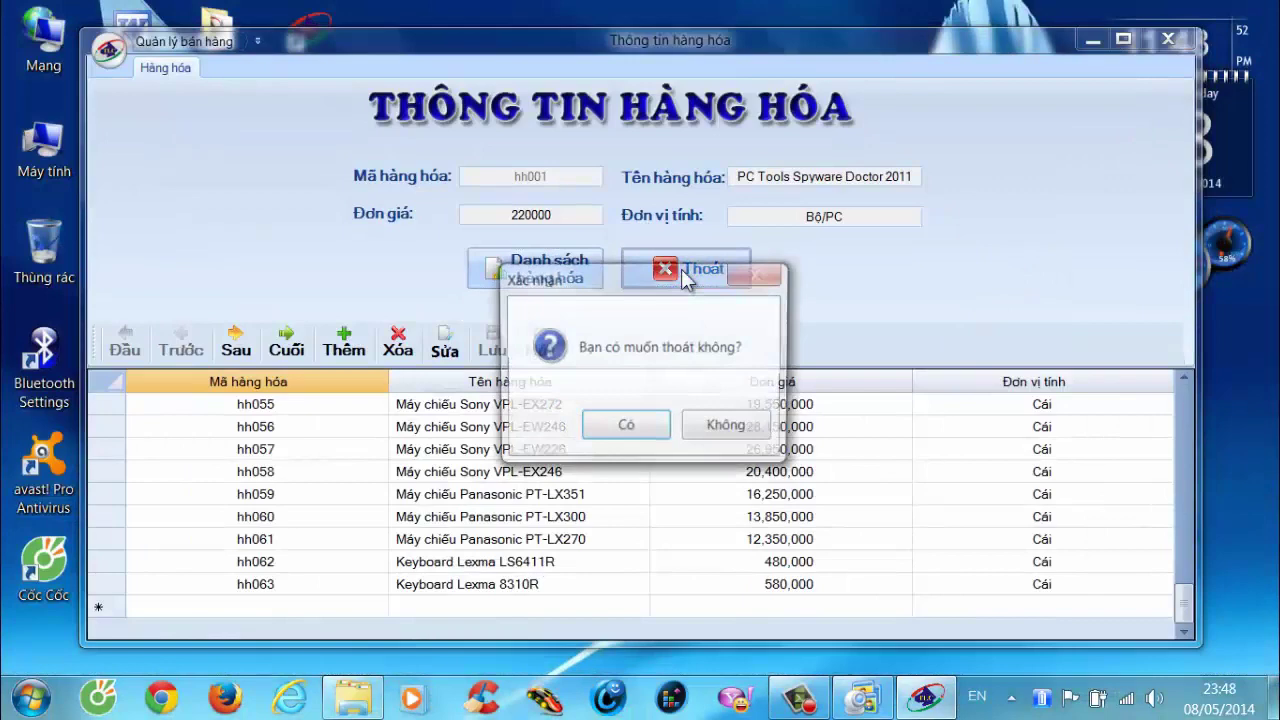
{"action": "left_click", "coordinate": [622, 424]}
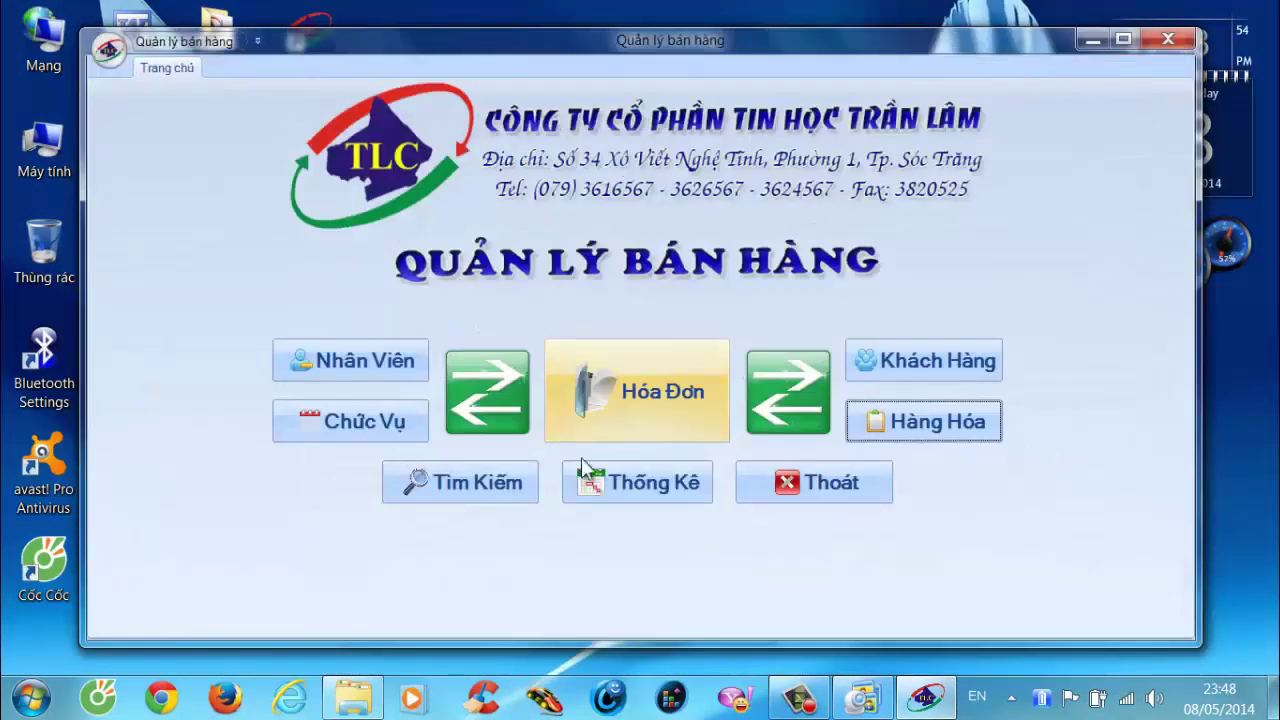
{"action": "left_click", "coordinate": [624, 391]}
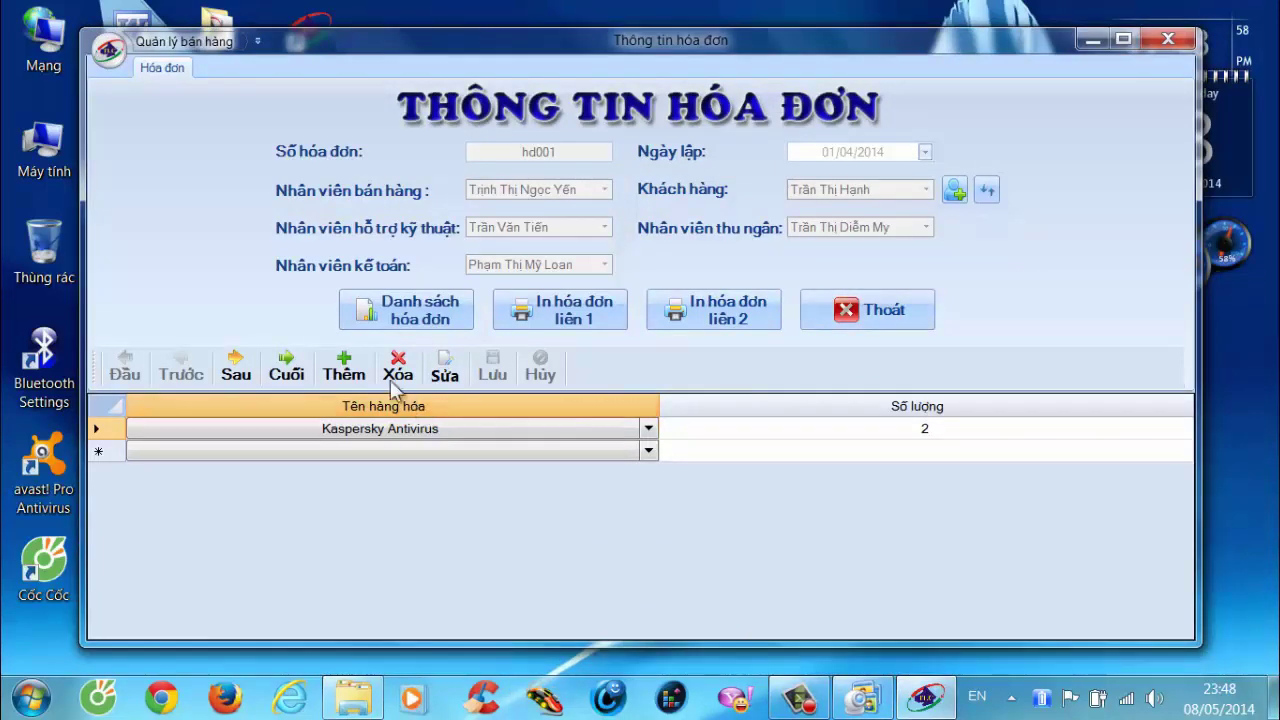
Start a new invoice and choose the first listed sales employee, customer and technical support employee.
{"action": "left_click", "coordinate": [345, 372]}
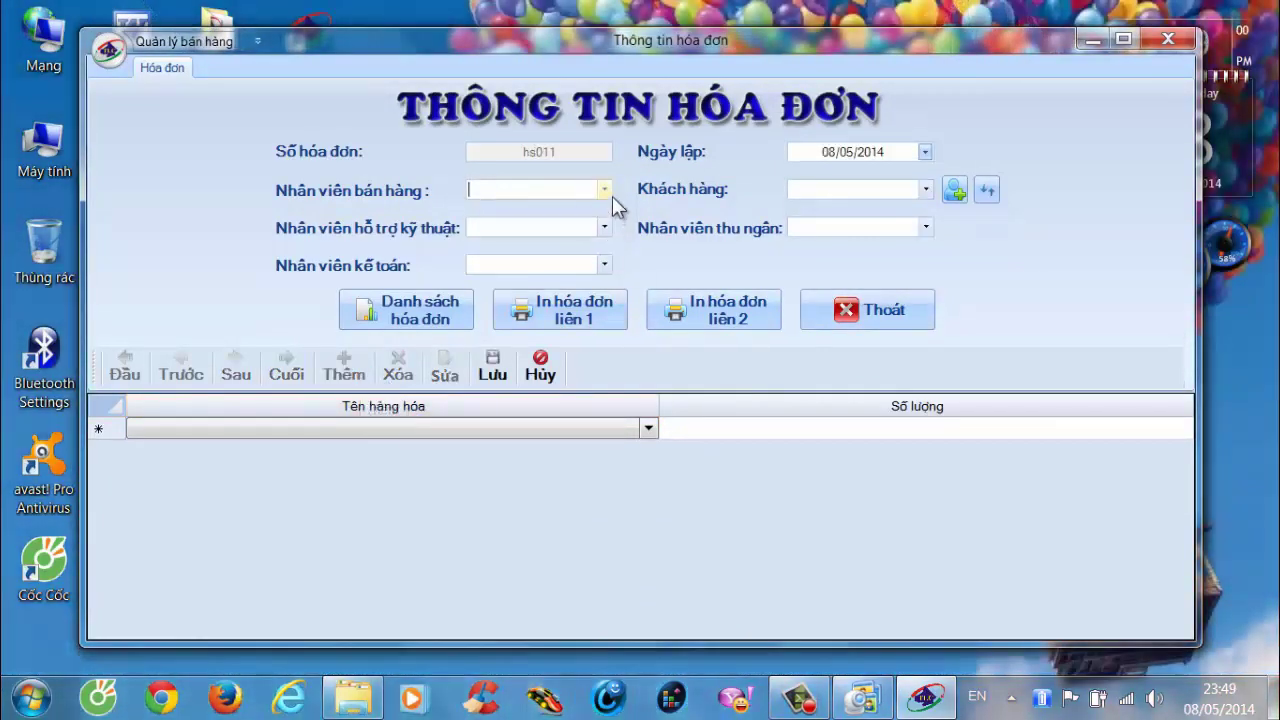
{"action": "left_click", "coordinate": [607, 190]}
{"action": "left_click", "coordinate": [574, 208]}
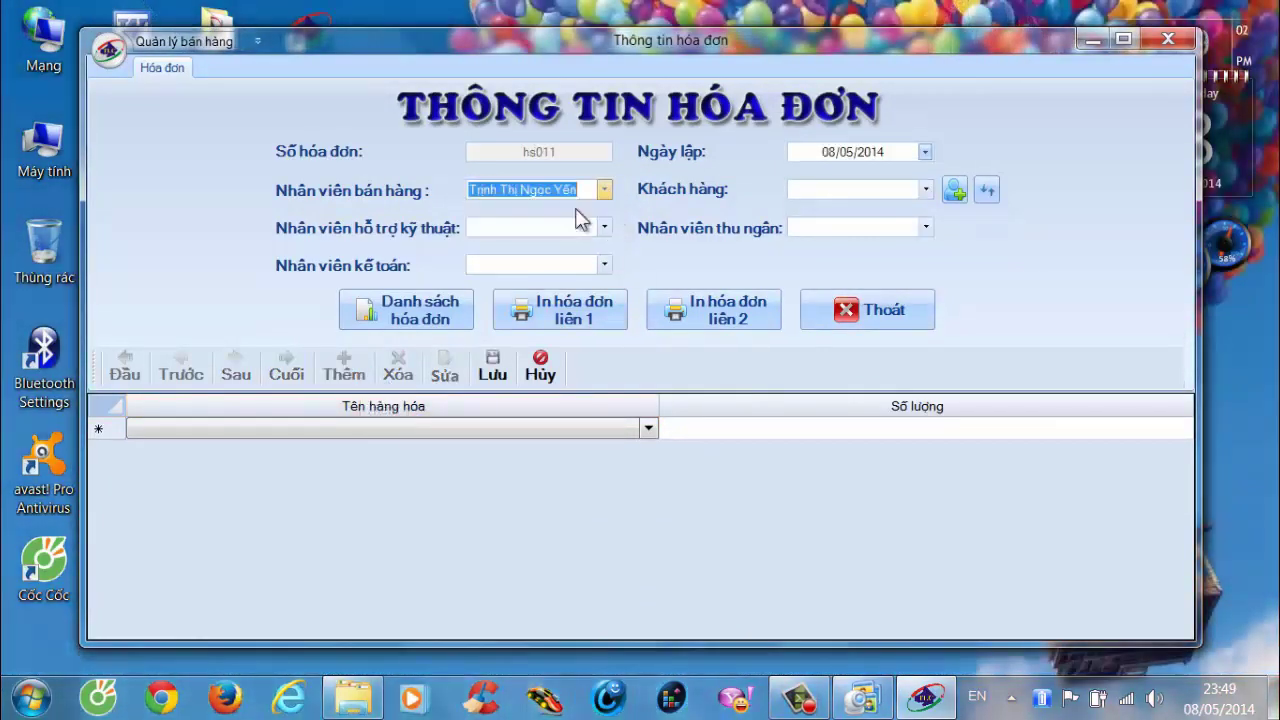
{"action": "left_click", "coordinate": [926, 190]}
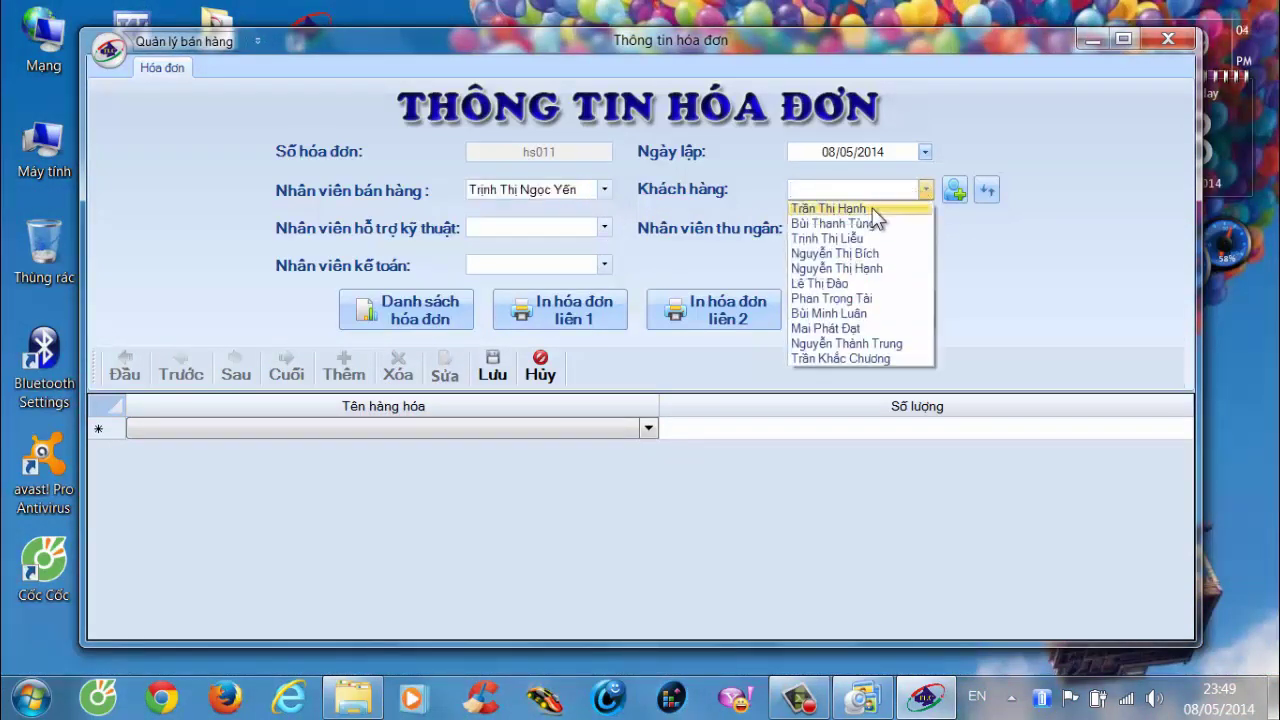
{"action": "left_click", "coordinate": [836, 208]}
{"action": "left_click", "coordinate": [607, 229]}
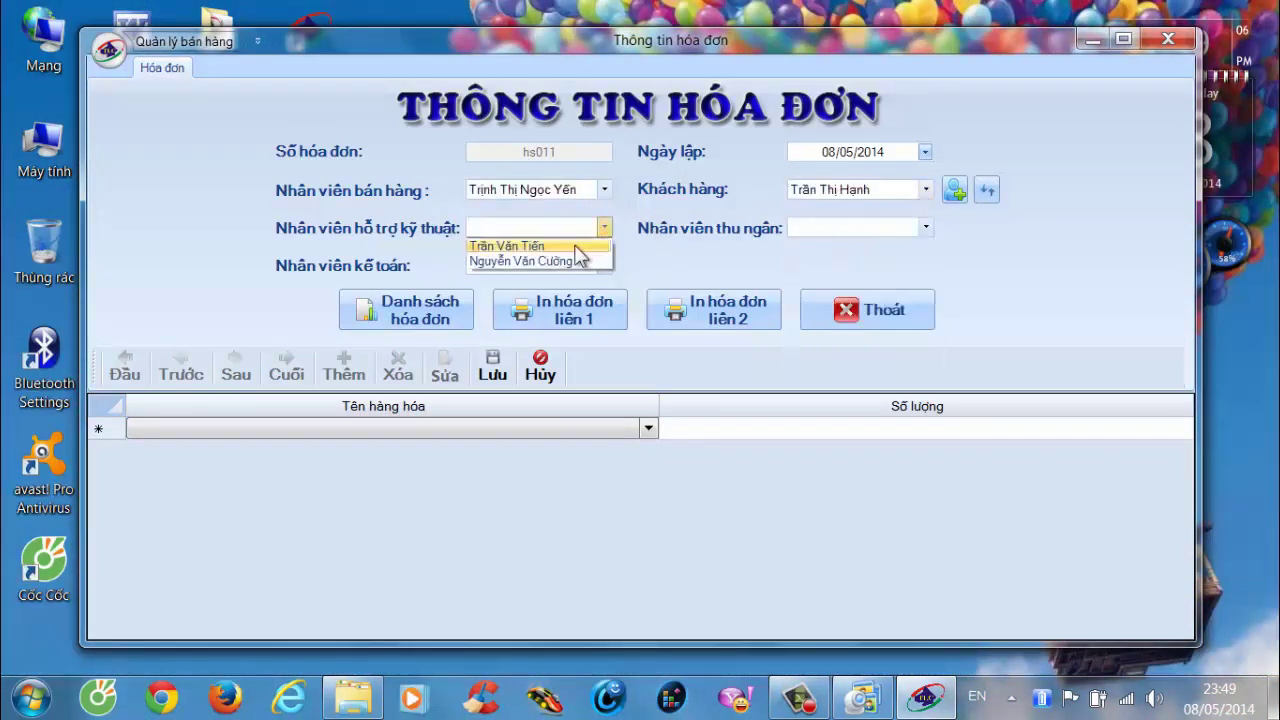
{"action": "left_click", "coordinate": [575, 246]}
Choose the first listed cashier and accountant for the invoice, and change its customer to the last one listed.
{"action": "left_click", "coordinate": [926, 228]}
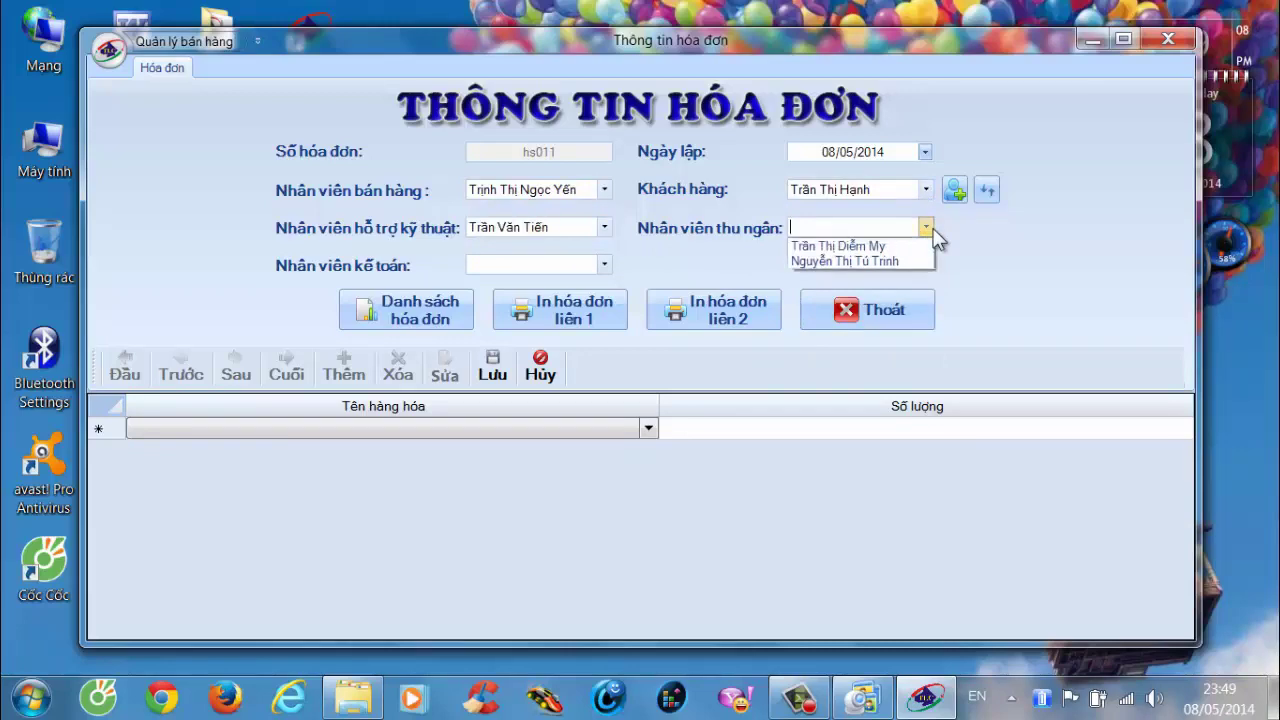
{"action": "left_click", "coordinate": [858, 243]}
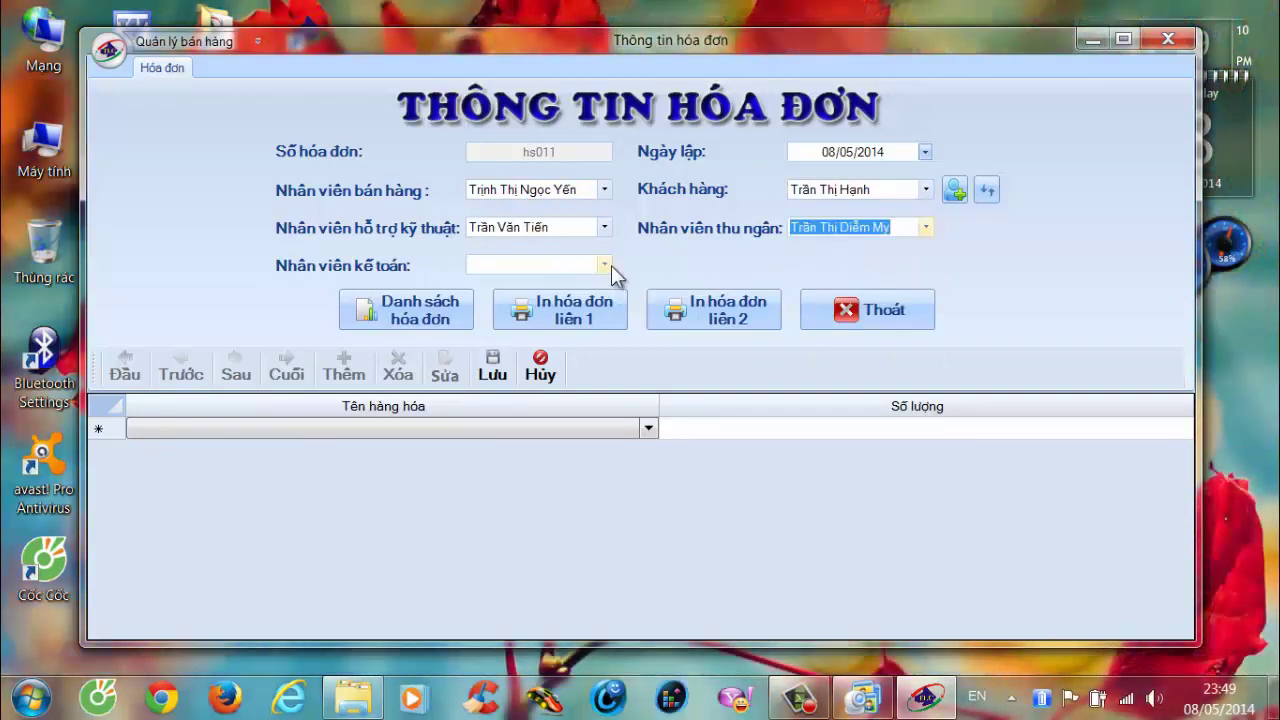
{"action": "left_click", "coordinate": [607, 265]}
{"action": "left_click", "coordinate": [520, 281]}
{"action": "left_click", "coordinate": [914, 189]}
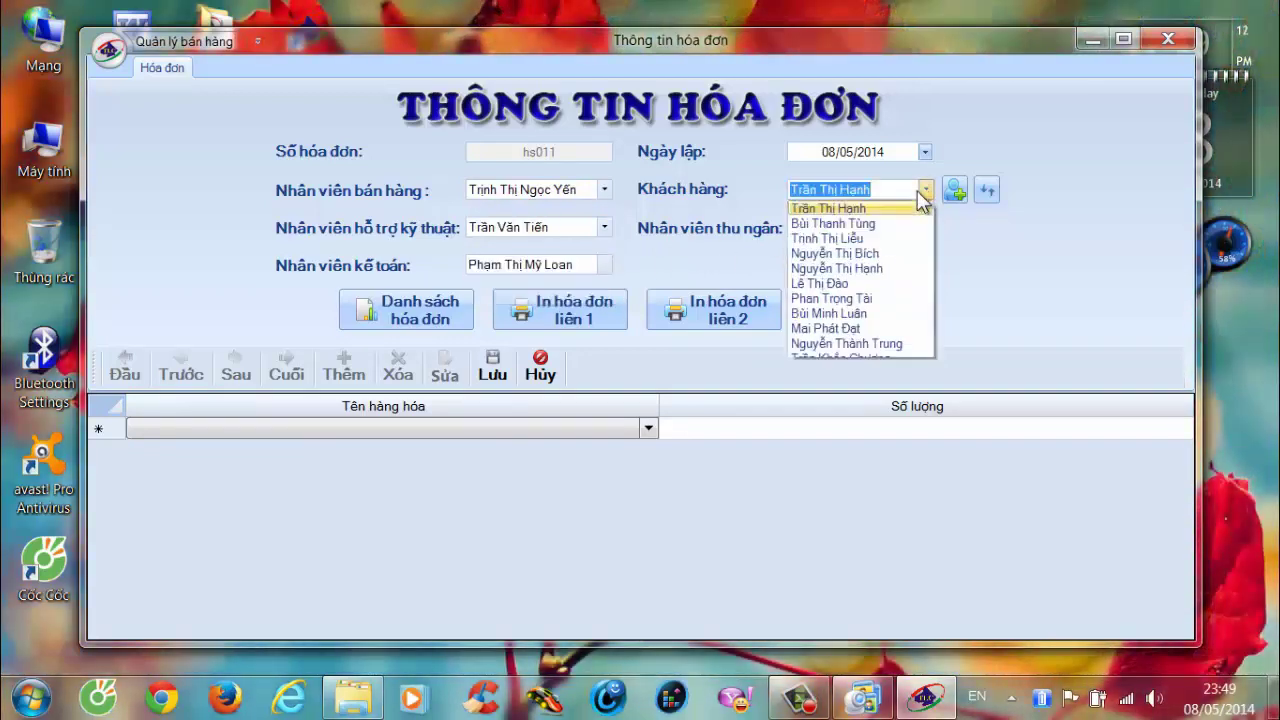
{"action": "left_click", "coordinate": [846, 351]}
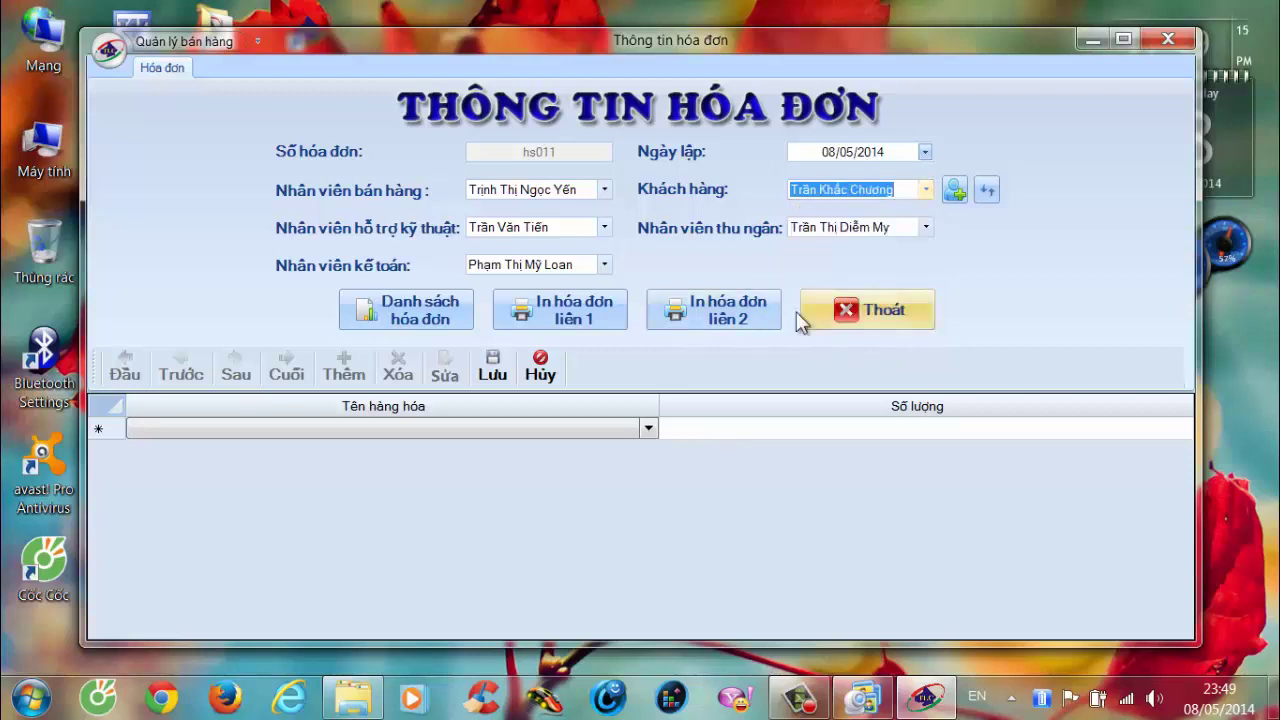
Add PC Tools Spyware Doctor 2011 with quantity 1 to the invoice and save the invoice.
{"action": "left_click", "coordinate": [649, 429]}
{"action": "left_click", "coordinate": [649, 429]}
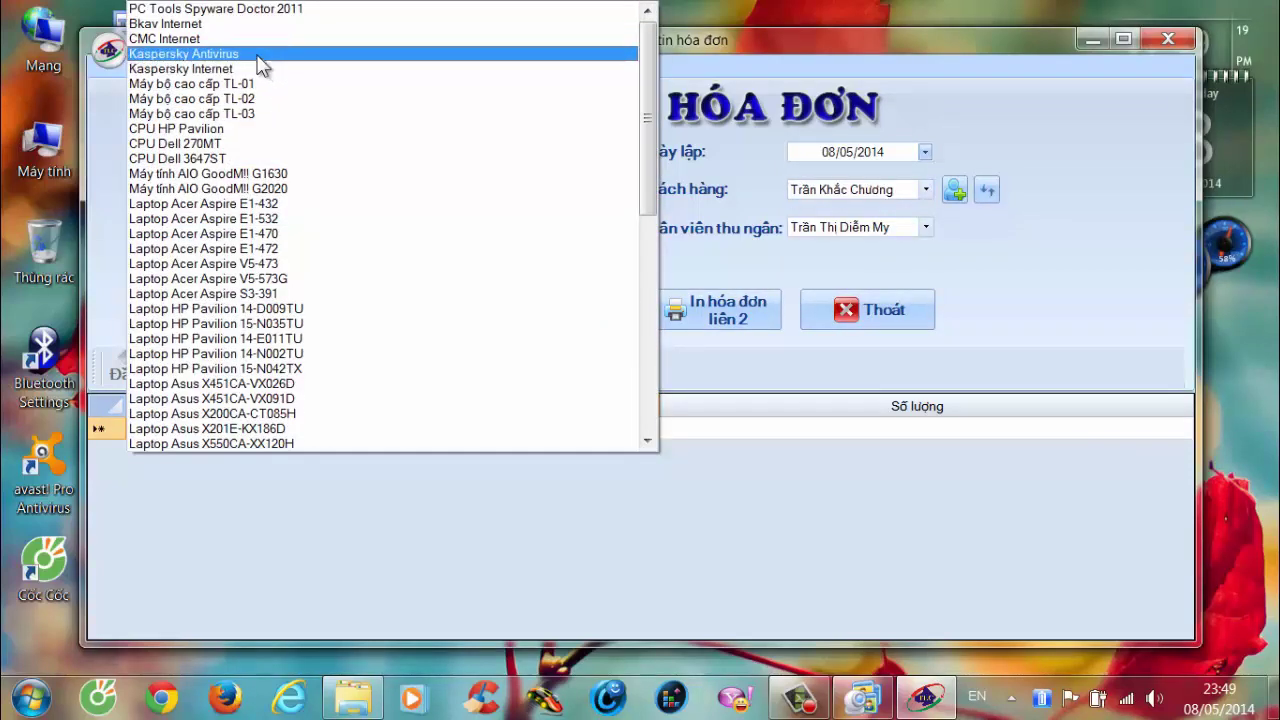
{"action": "left_click", "coordinate": [240, 9]}
{"action": "left_click", "coordinate": [803, 428]}
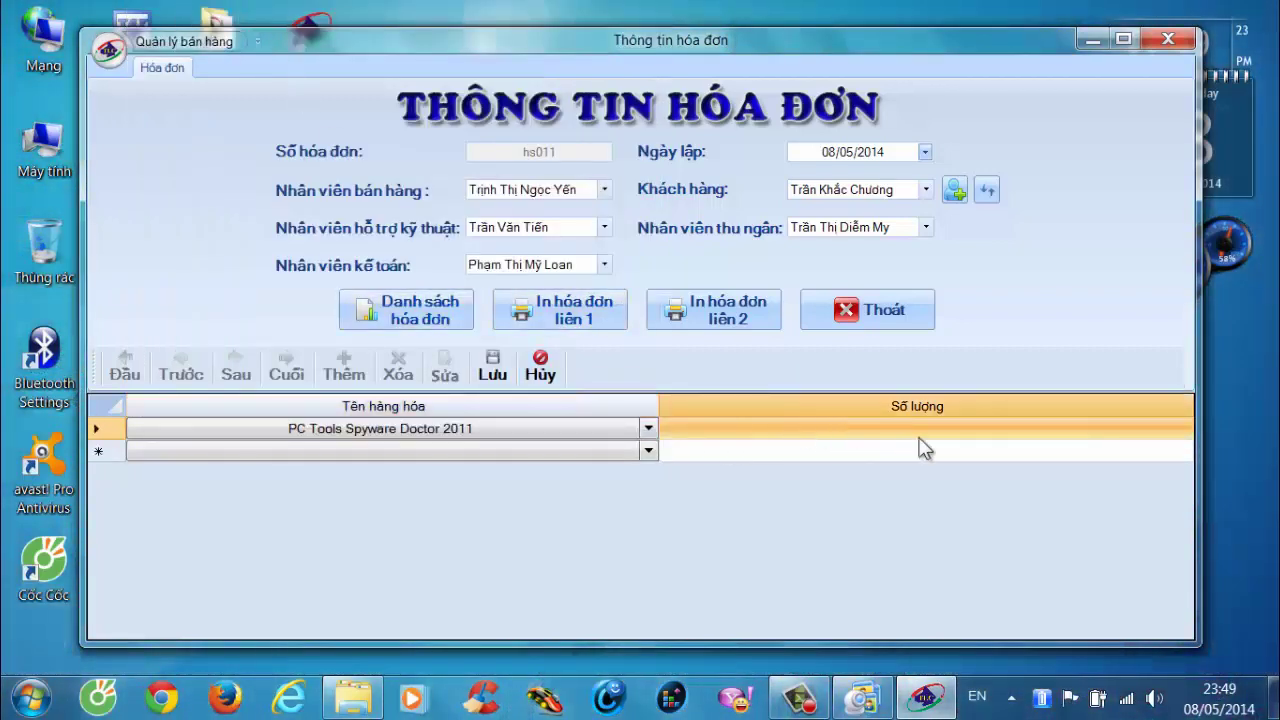
{"action": "type", "text": "1"}
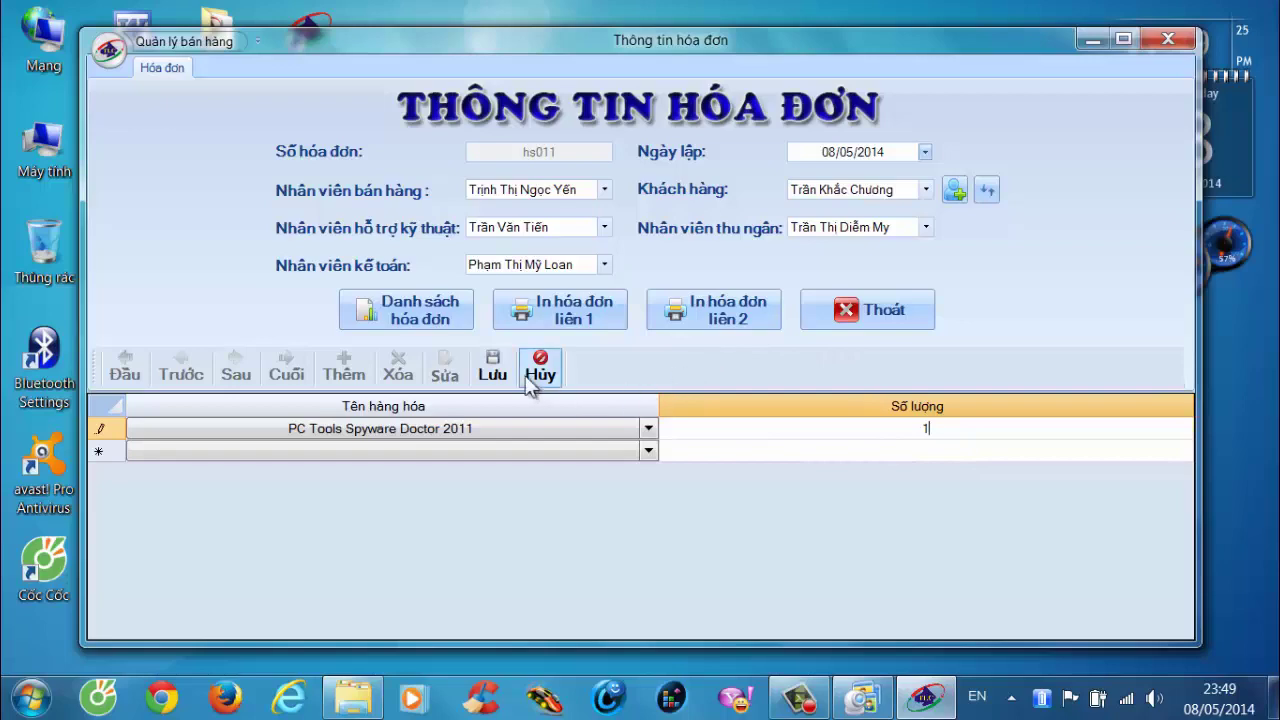
{"action": "left_click", "coordinate": [494, 368]}
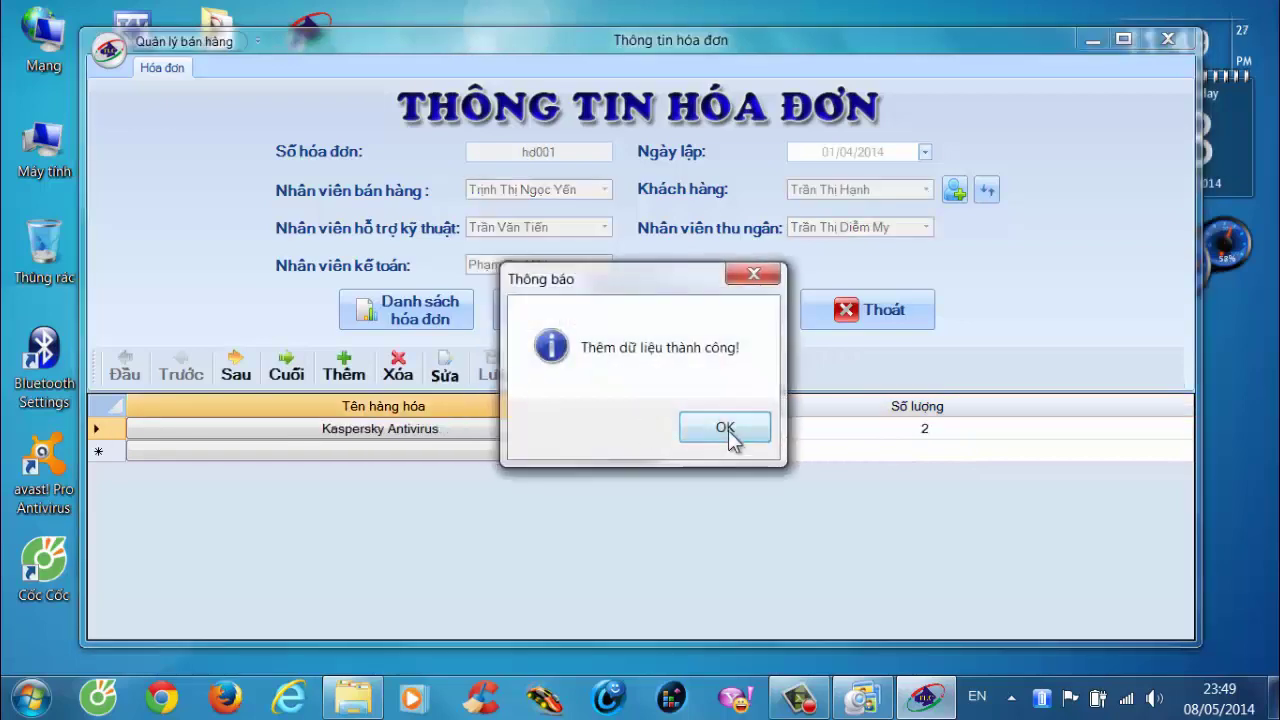
{"action": "left_click", "coordinate": [727, 428]}
Open the Danh sách hóa đơn report, review the invoices down to the newest one, and close the report.
{"action": "left_click", "coordinate": [406, 310]}
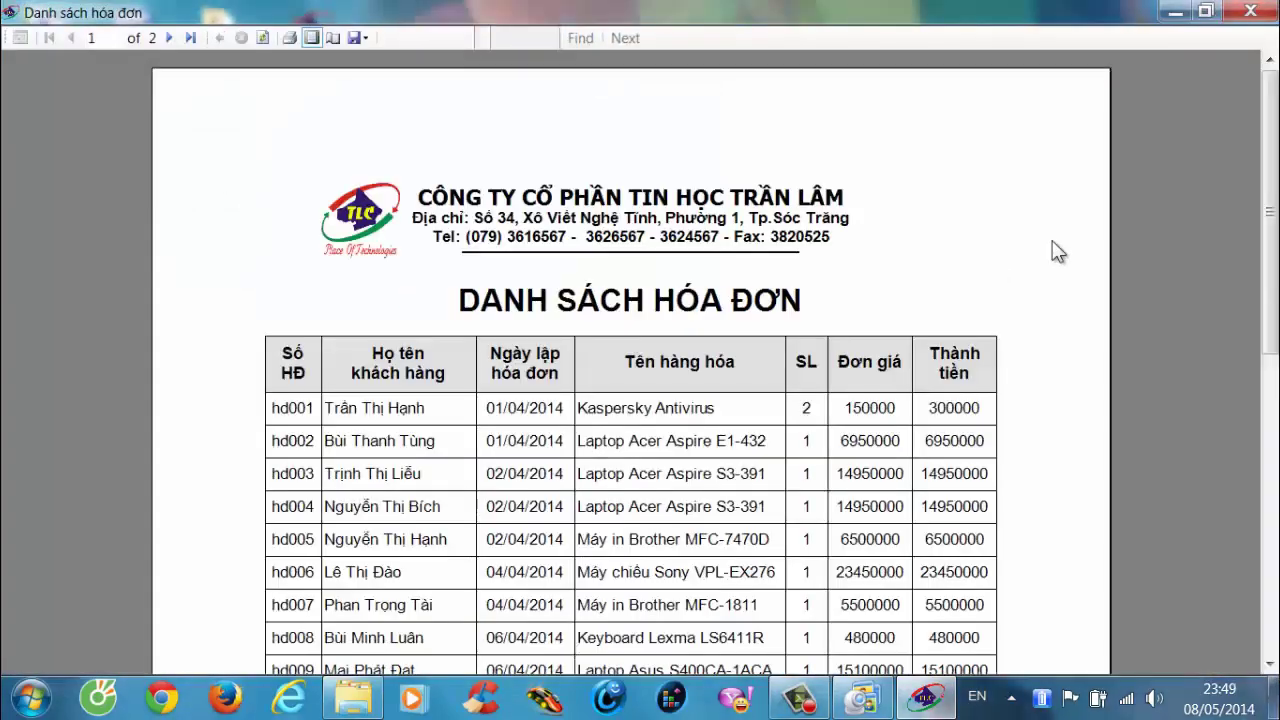
{"action": "scroll", "coordinate": [1058, 252], "scroll_direction": "down", "scroll_amount": 3}
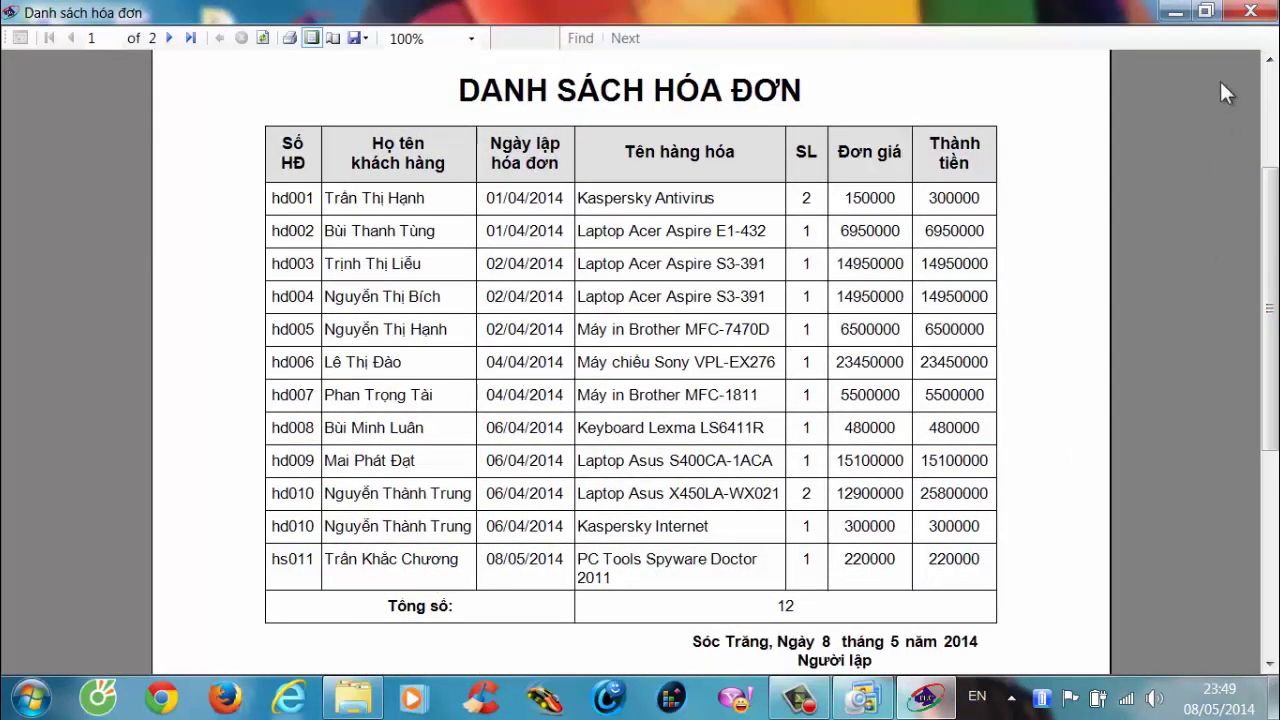
{"action": "left_click", "coordinate": [1250, 10]}
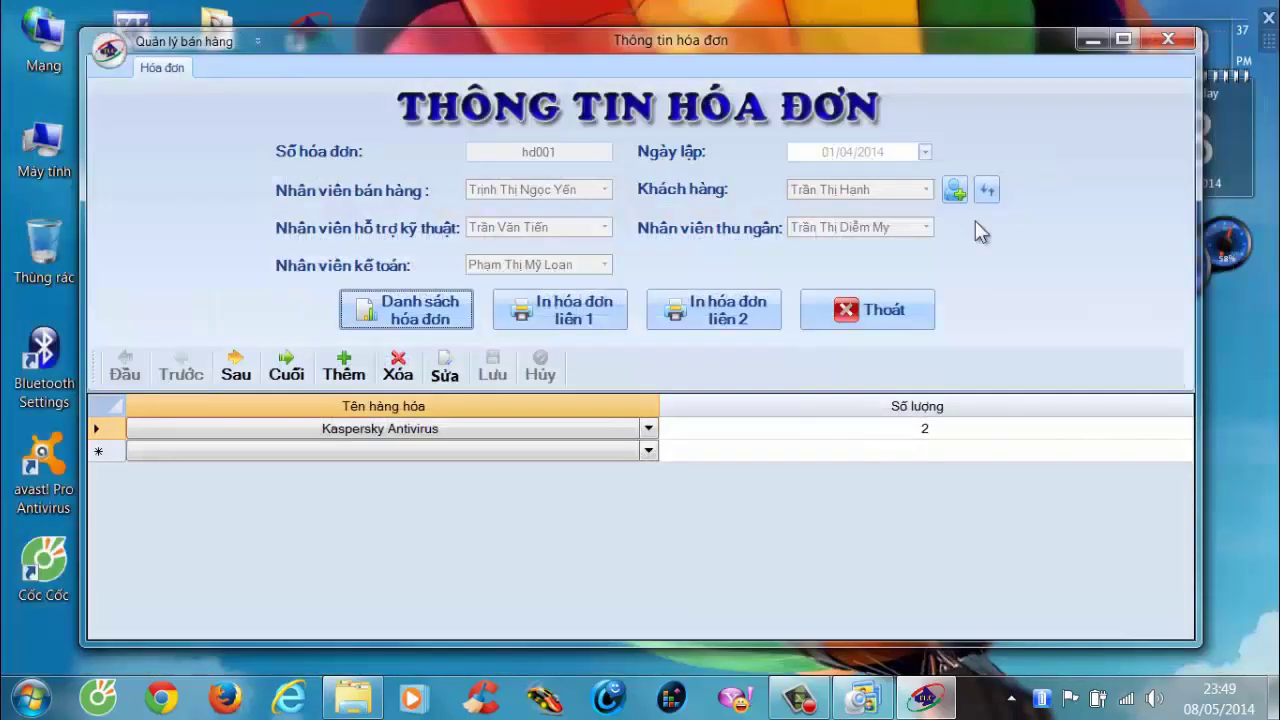
Preview the Hóa đơn liên 1 printout of the newly added invoice and close it.
{"action": "left_click", "coordinate": [566, 322]}
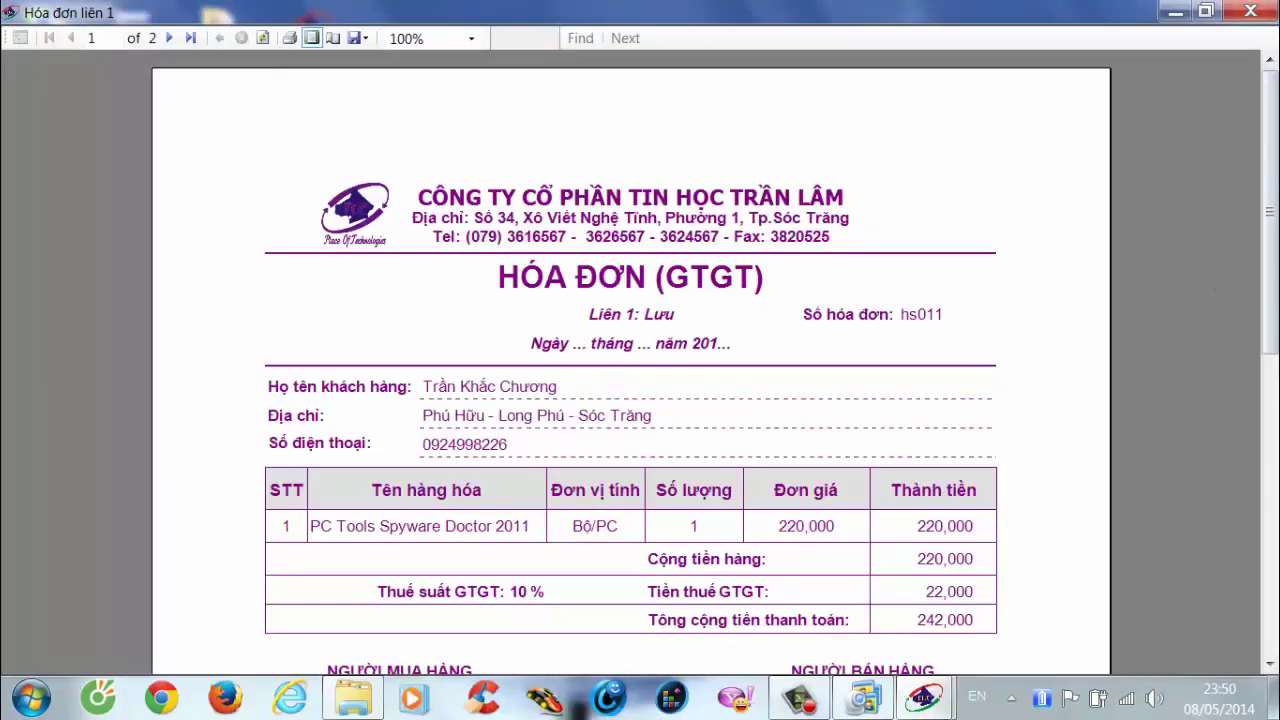
{"action": "scroll", "coordinate": [630, 360], "scroll_direction": "down", "scroll_amount": 2}
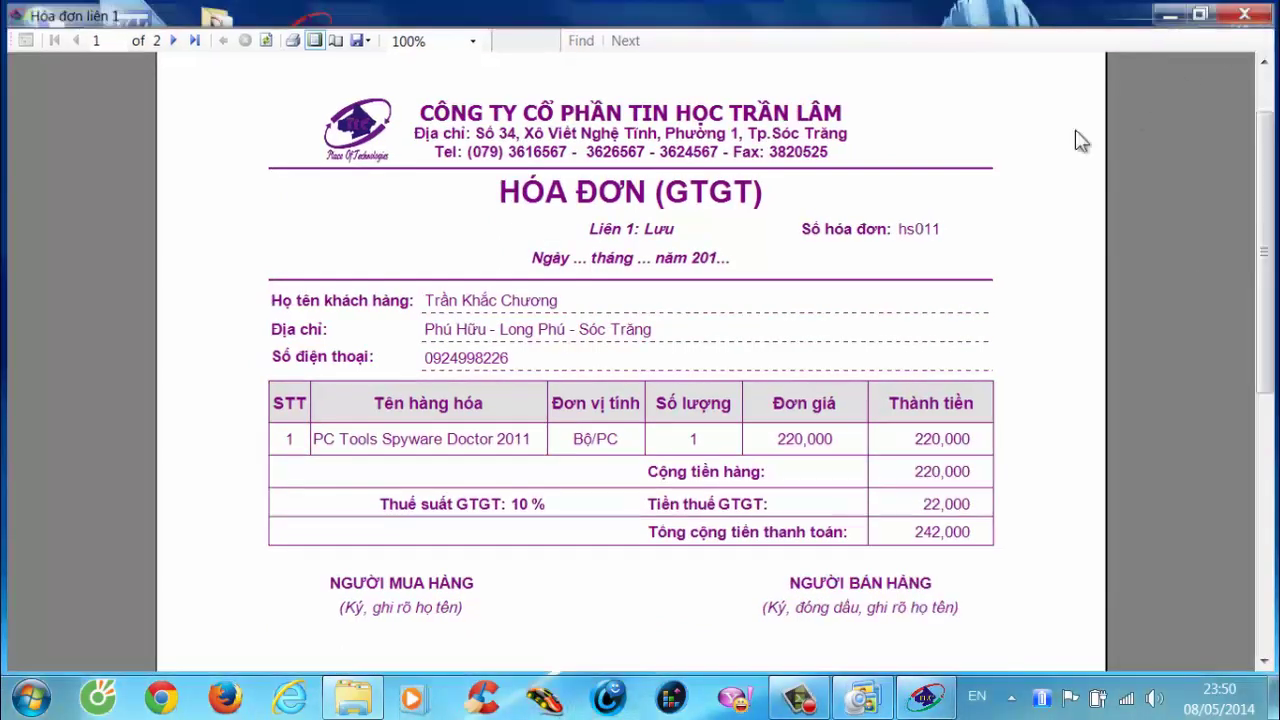
{"action": "key", "text": "alt+F4"}
Preview the Hóa đơn liên 2 printout of the newly added invoice, review it in full, and close it.
{"action": "left_click", "coordinate": [688, 316]}
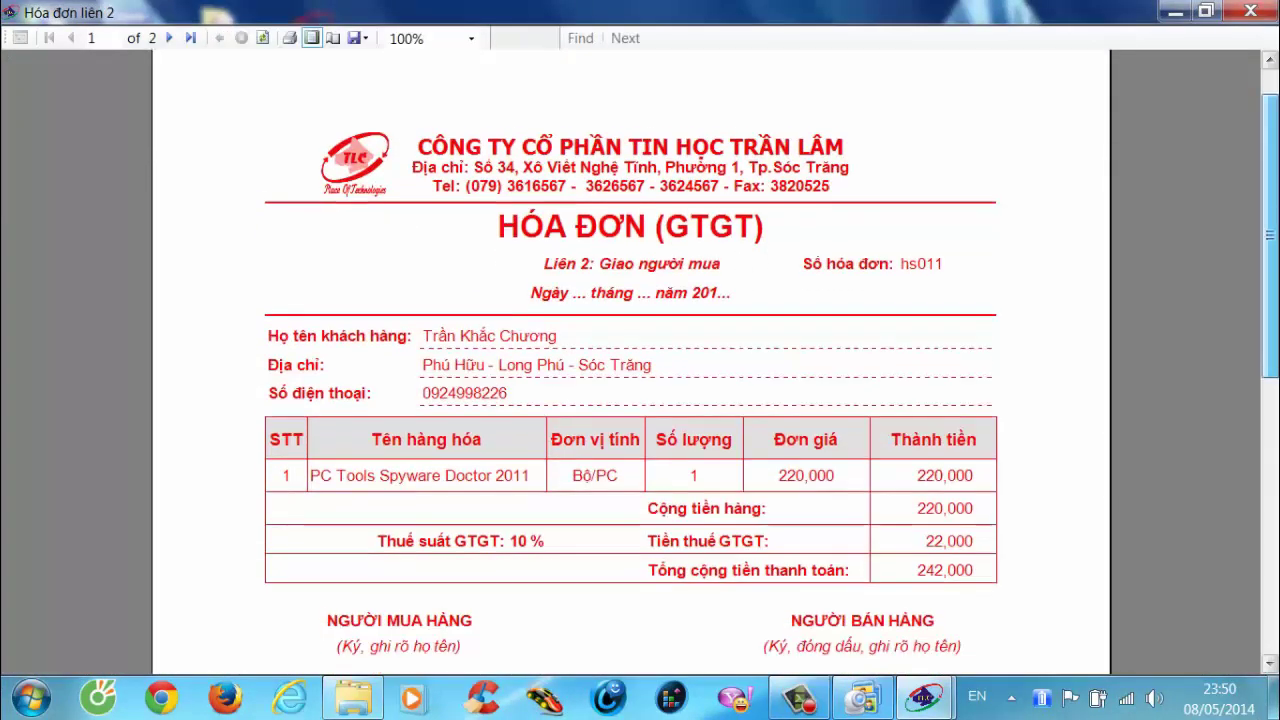
{"action": "scroll", "coordinate": [715, 362], "scroll_direction": "down", "scroll_amount": 1}
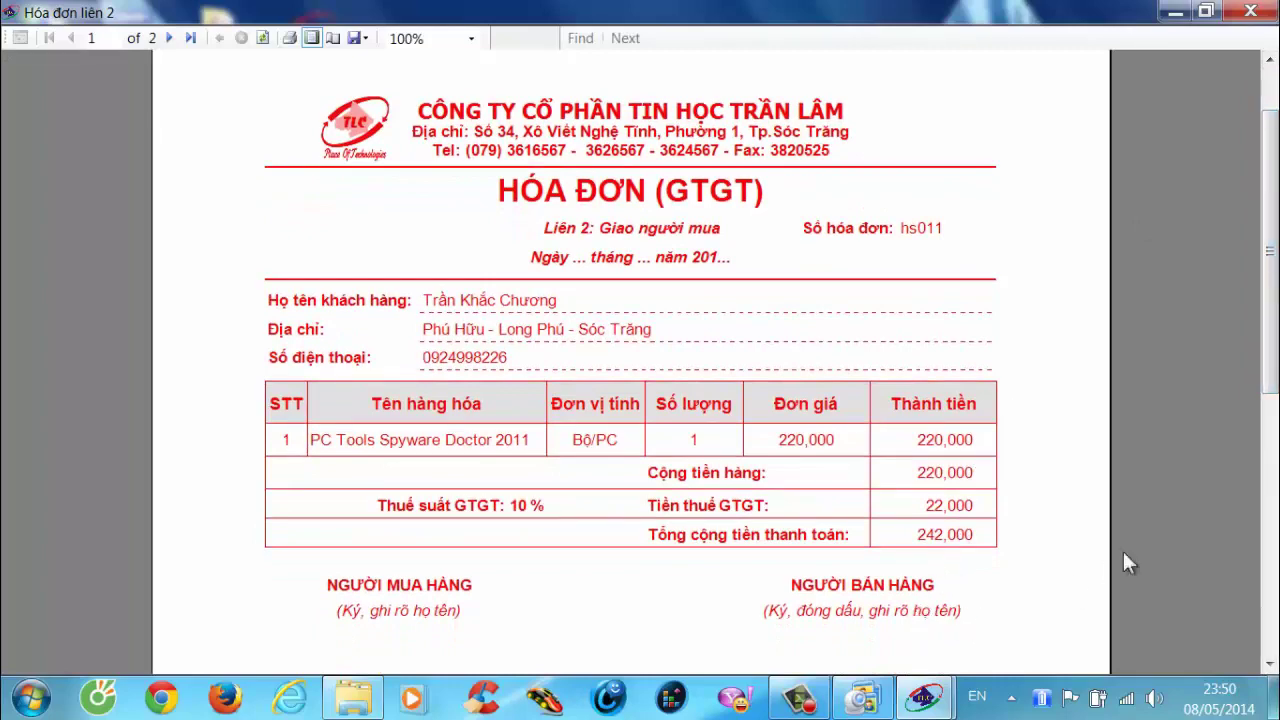
{"action": "scroll", "coordinate": [1123, 563], "scroll_direction": "down", "scroll_amount": 2}
{"action": "scroll", "coordinate": [1123, 563], "scroll_direction": "up", "scroll_amount": 2}
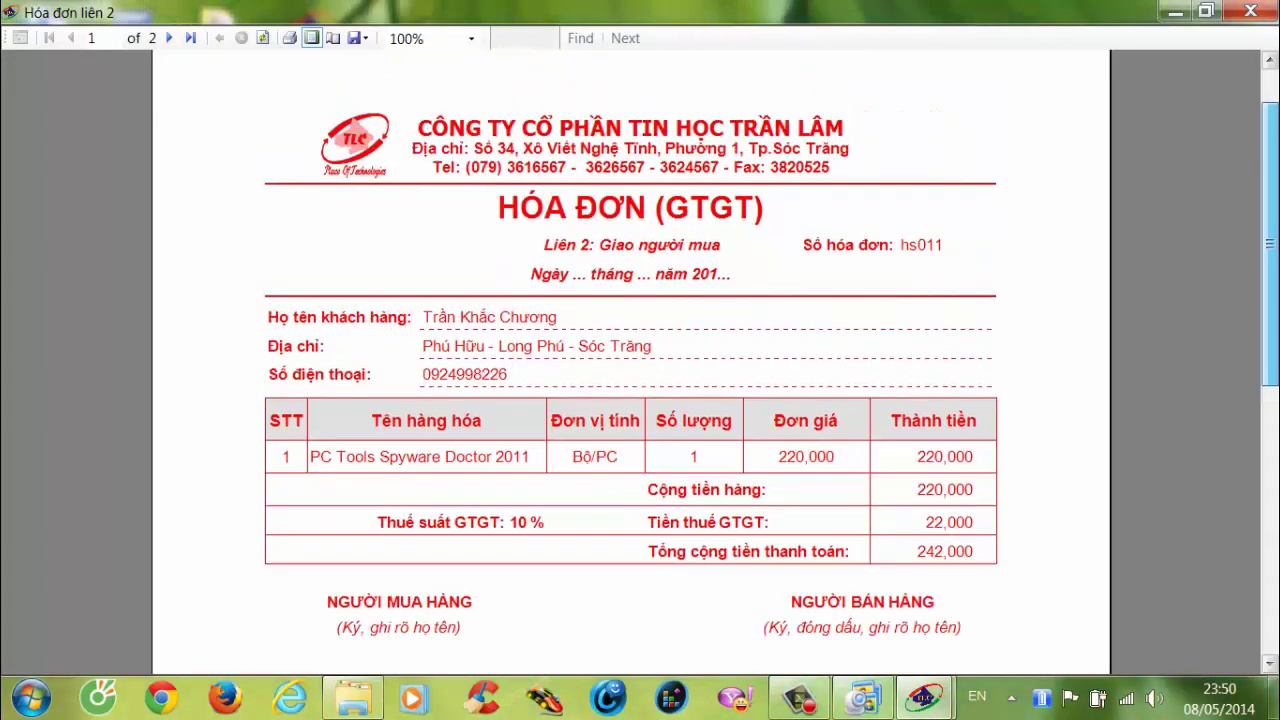
{"action": "left_click", "coordinate": [1258, 12]}
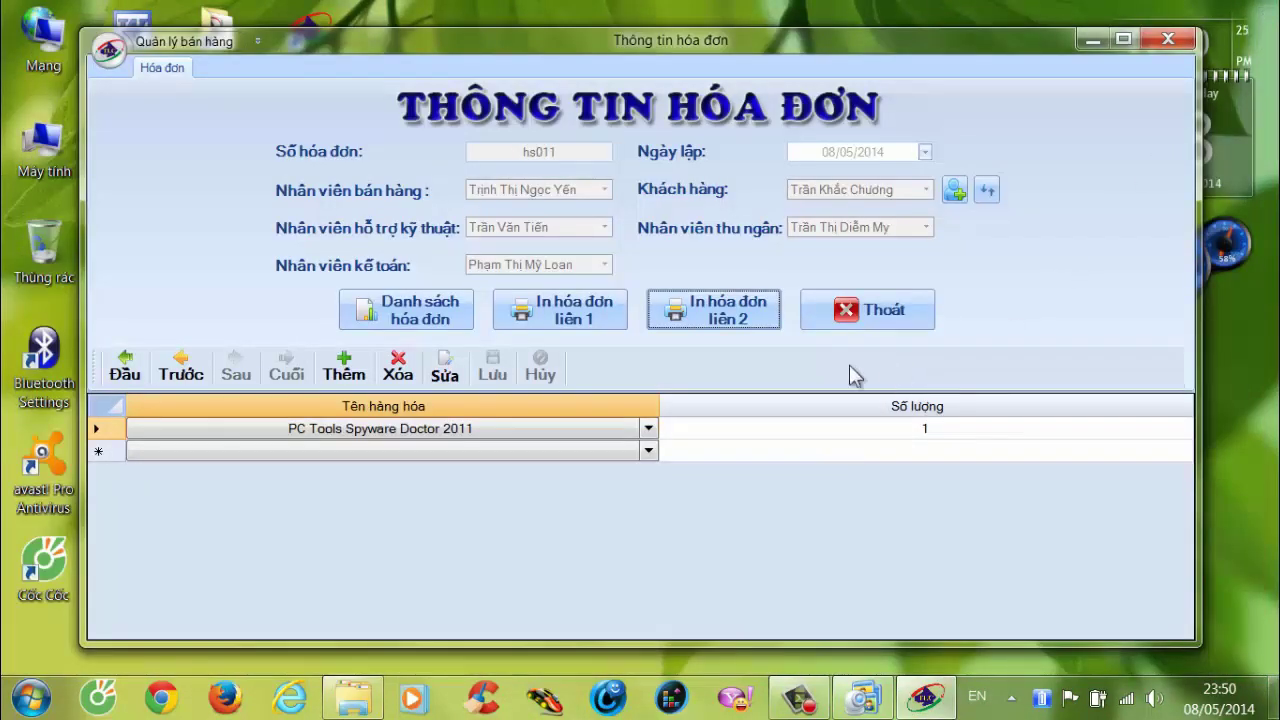
Decline leaving the invoice form, open the customer form linked to its Khách hàng field, and close that form after viewing it.
{"action": "left_click", "coordinate": [868, 336]}
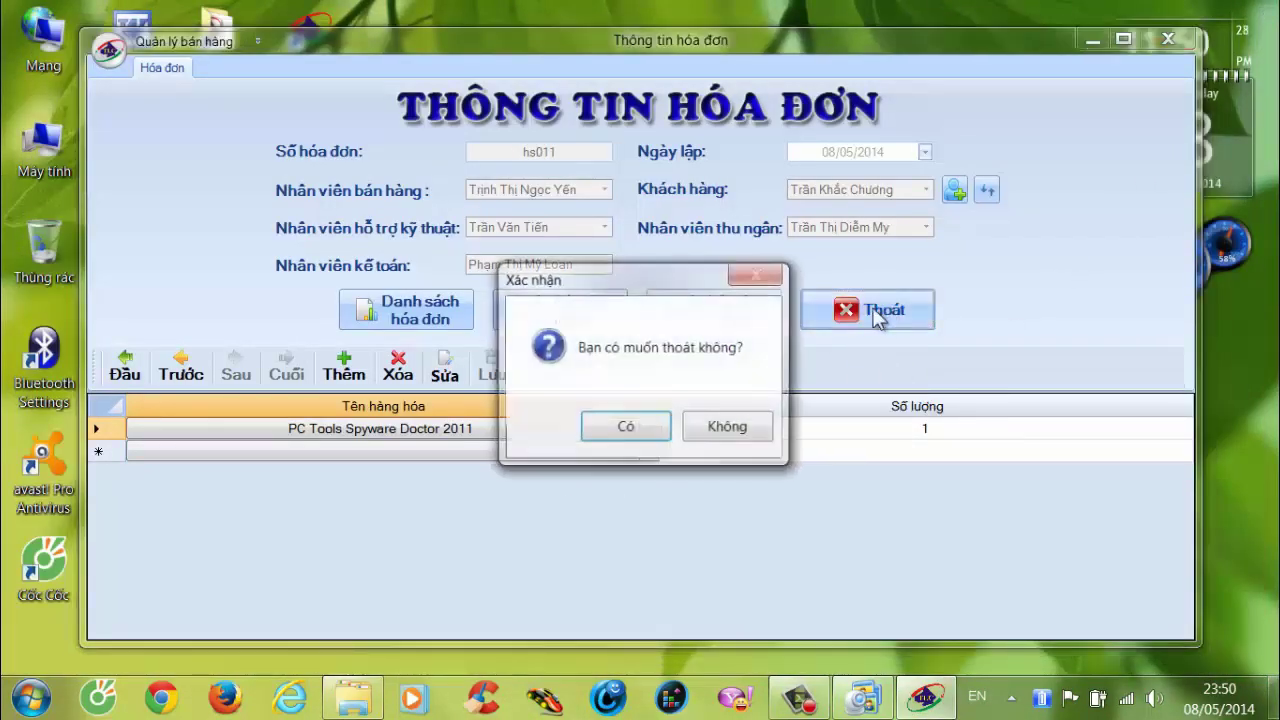
{"action": "left_click", "coordinate": [728, 427]}
{"action": "left_click", "coordinate": [954, 189]}
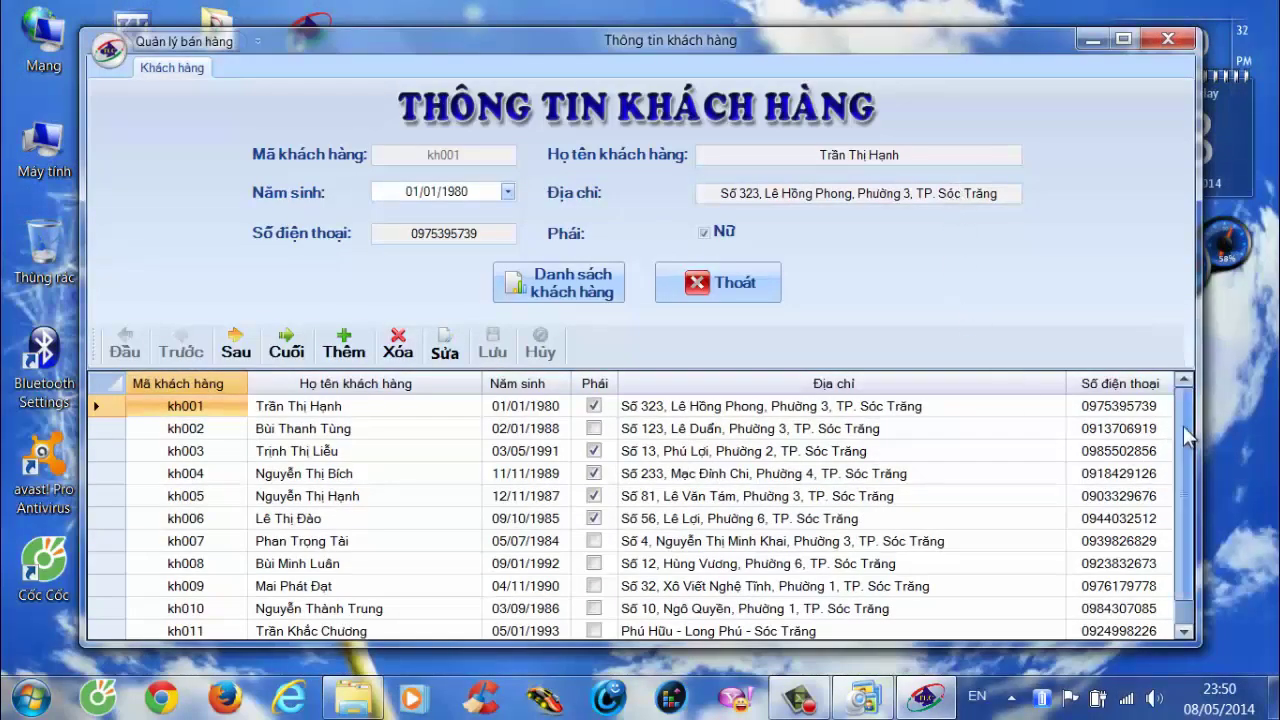
{"action": "mouse_move", "coordinate": [1183, 426]}
{"action": "left_mouse_down"}
{"action": "mouse_move", "coordinate": [1175, 527]}
{"action": "mouse_move", "coordinate": [1181, 430]}
{"action": "left_mouse_up"}
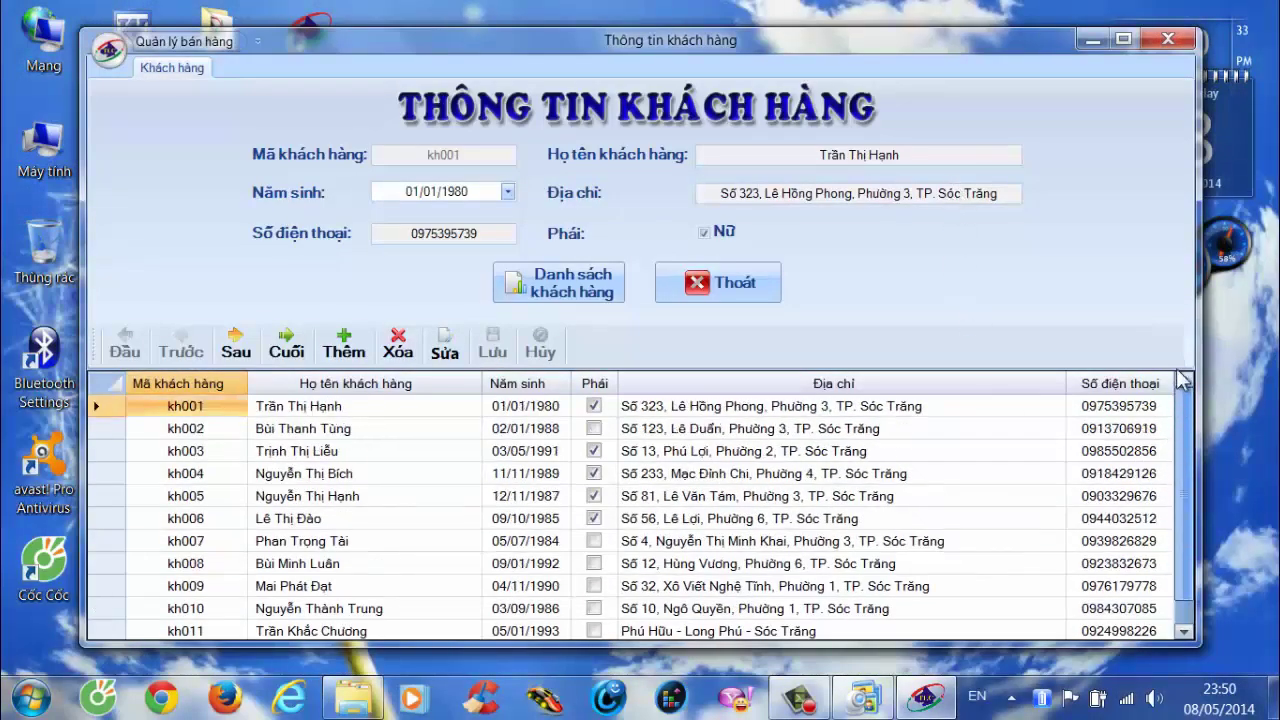
{"action": "left_click", "coordinate": [1183, 38]}
Refresh the customer data in the invoice form and exit to the home page.
{"action": "left_click", "coordinate": [986, 190]}
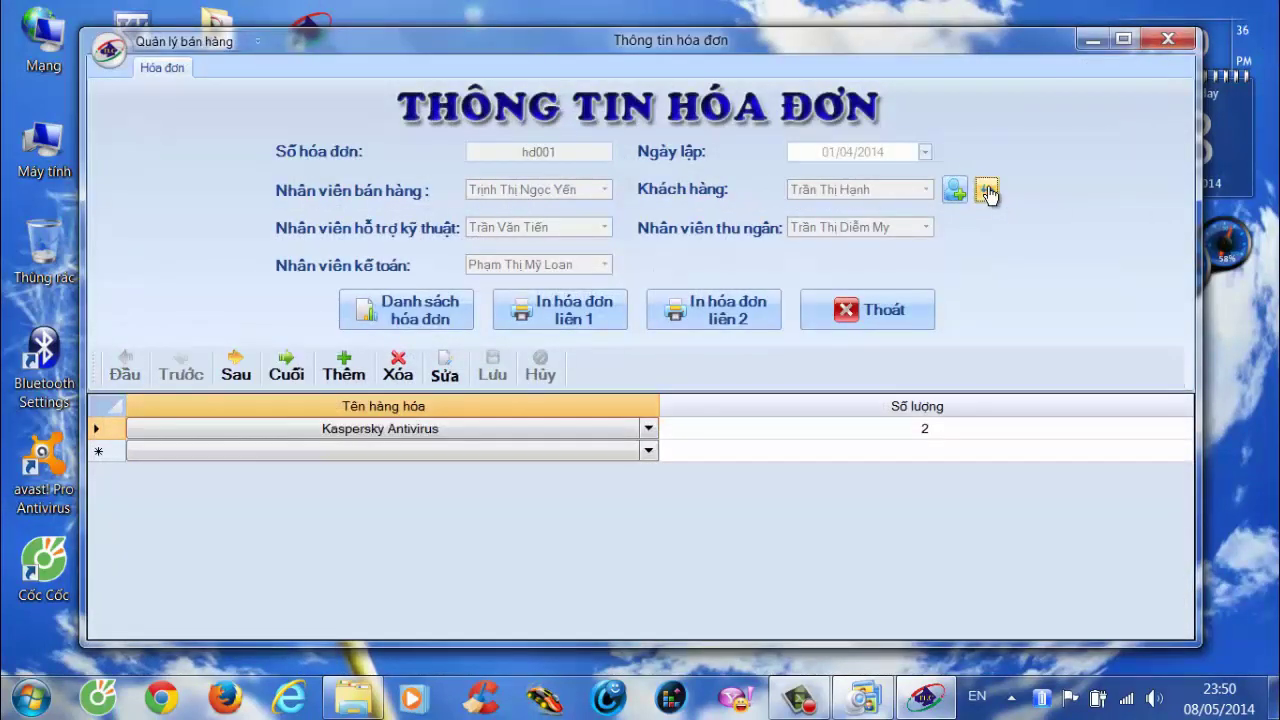
{"action": "left_click", "coordinate": [862, 316]}
{"action": "left_click", "coordinate": [625, 430]}
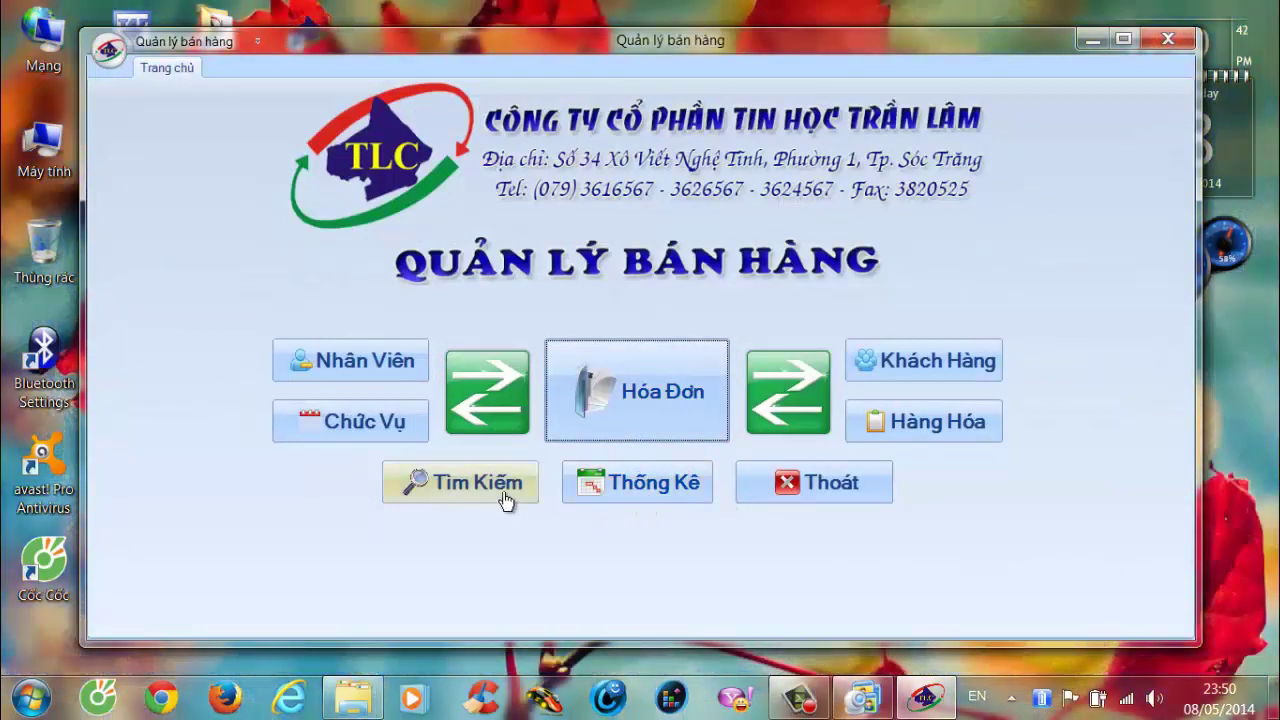
Search for an employee by entering the employee's full name in the Nhân Viên search form, and exit that form.
{"action": "left_click", "coordinate": [505, 500]}
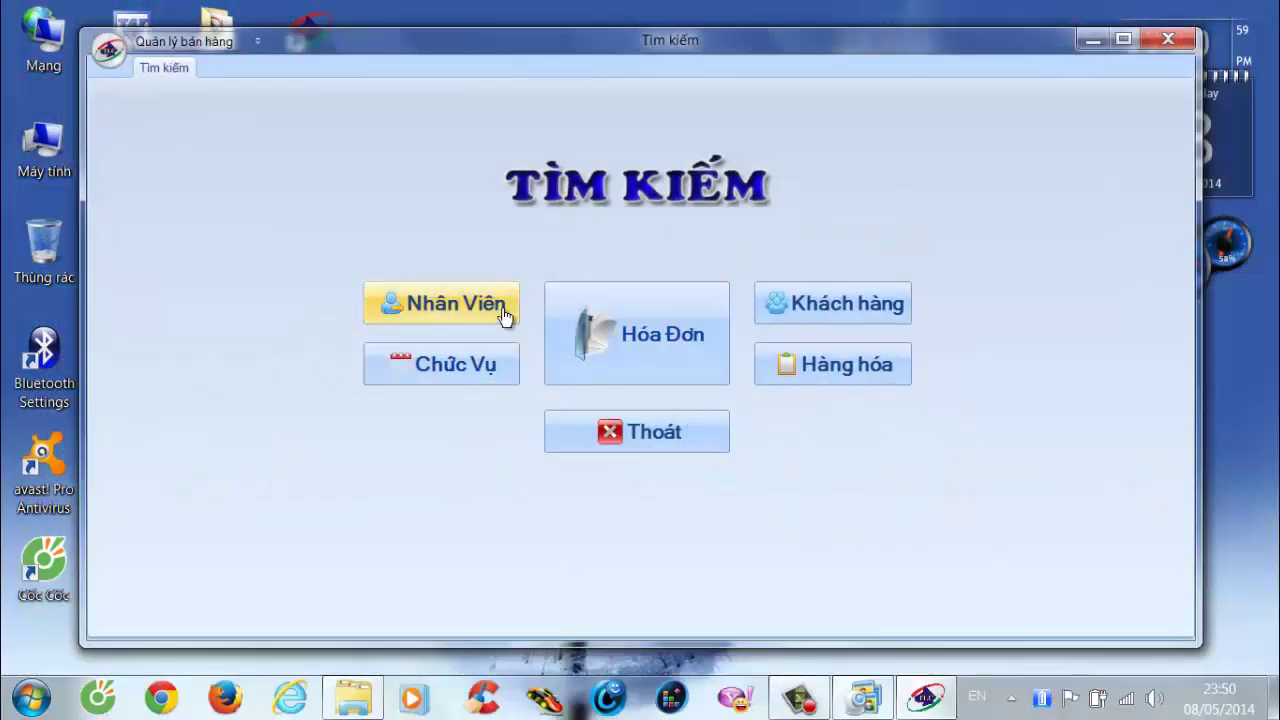
{"action": "left_click", "coordinate": [505, 316]}
{"action": "key", "text": "Return"}
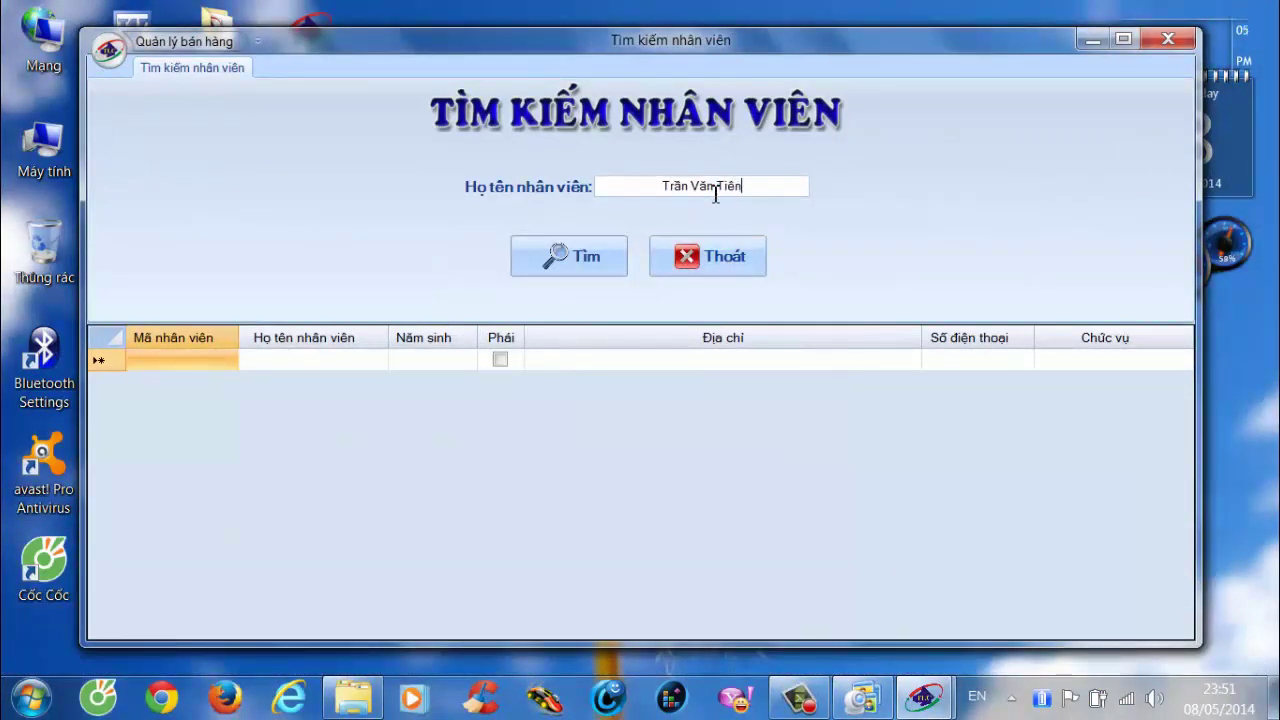
{"action": "left_click", "coordinate": [572, 258]}
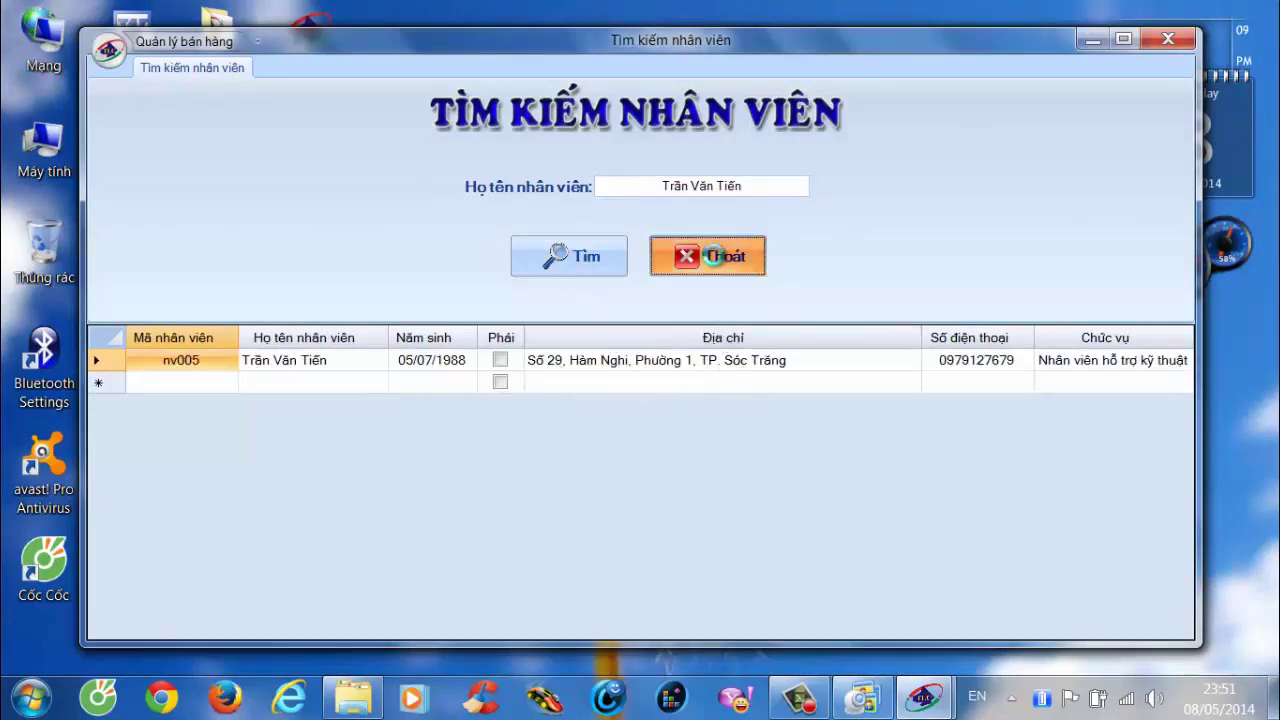
{"action": "left_click", "coordinate": [690, 256]}
{"action": "left_click", "coordinate": [622, 422]}
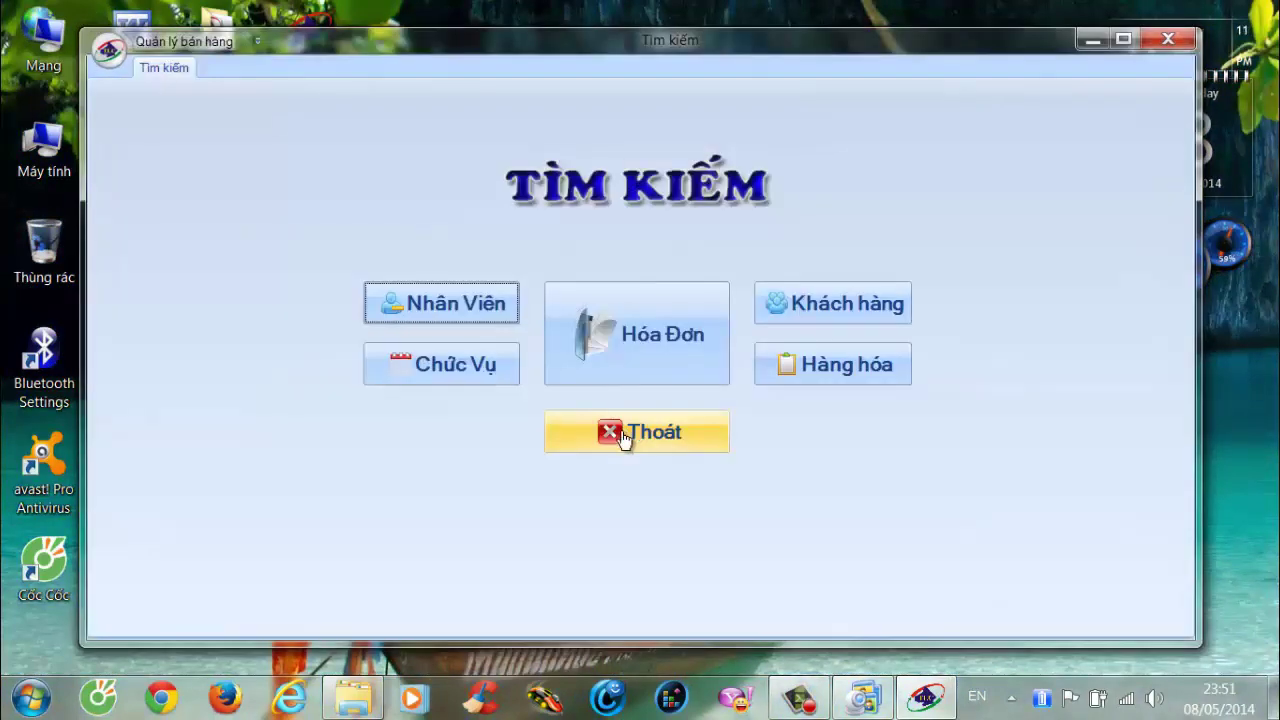
Open the Chức Vụ search form and begin a search by position name.
{"action": "left_click", "coordinate": [445, 368]}
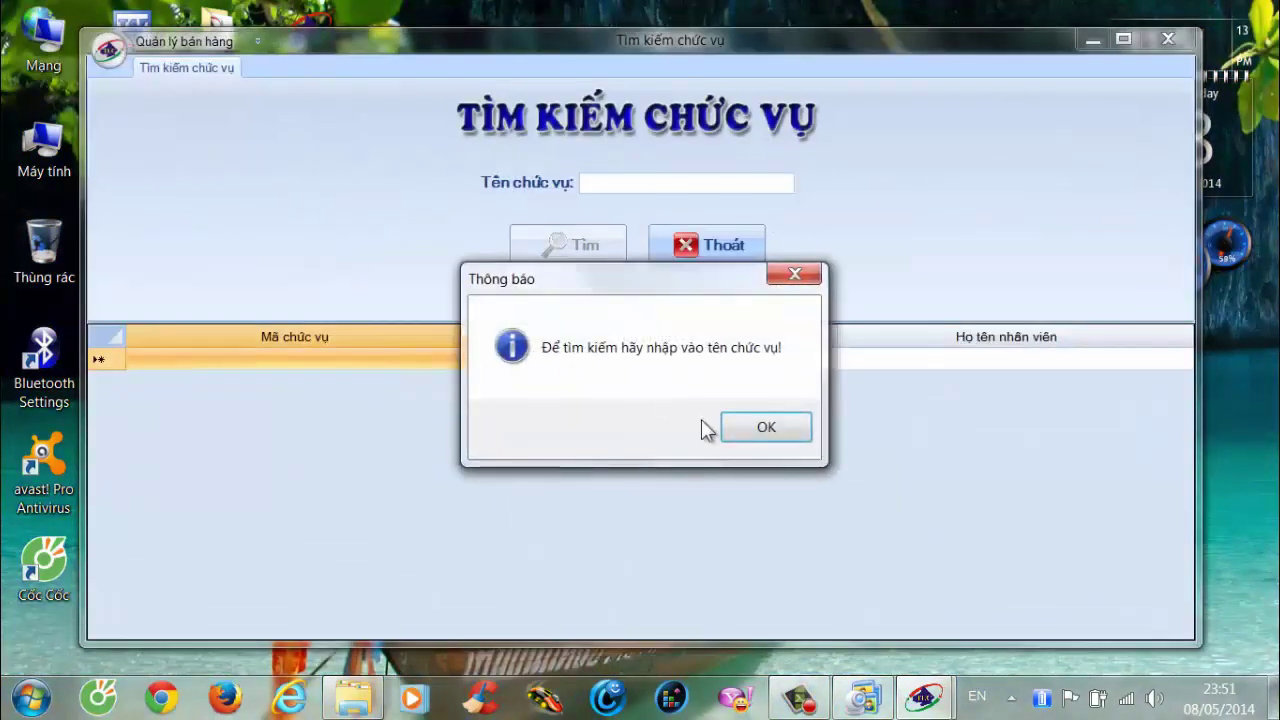
{"action": "left_click", "coordinate": [765, 428]}
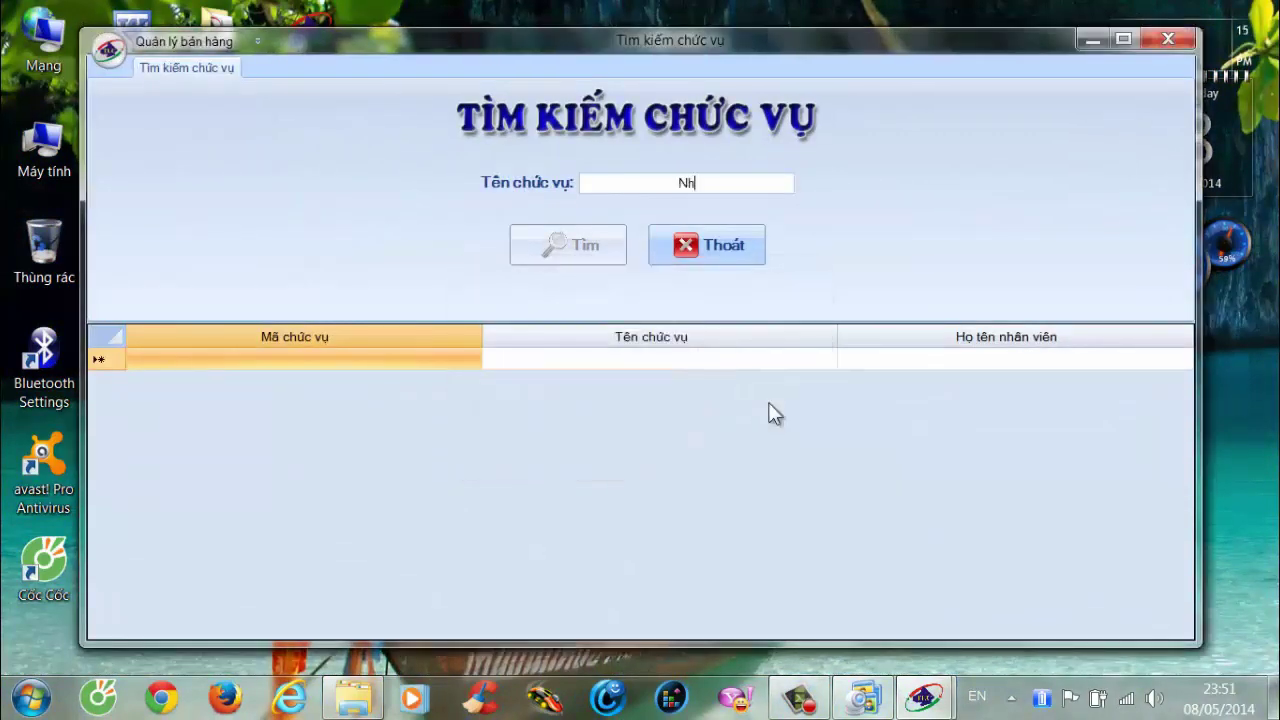